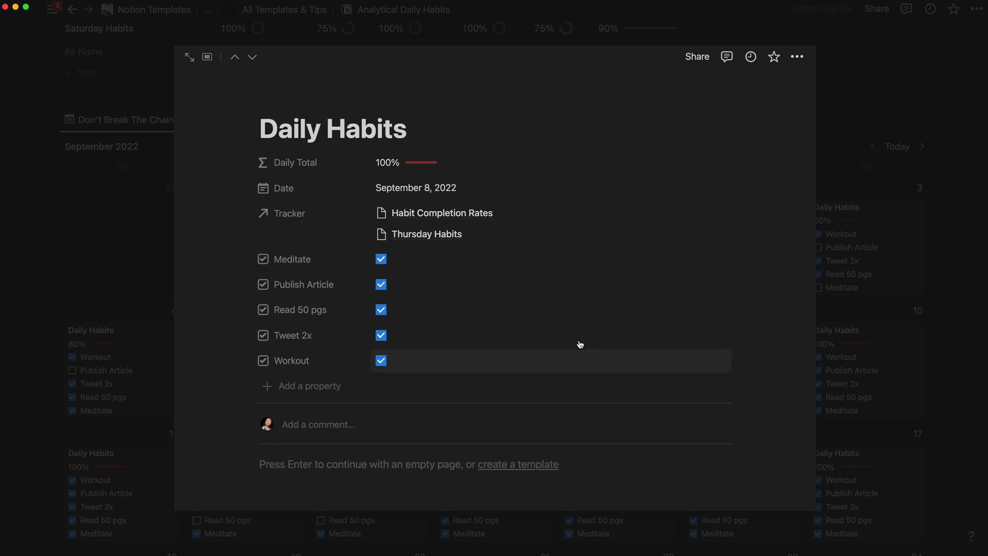
# Uncheck Meditate and Publish Article in the September 8 Daily Habits entry, check both again, and close the entry
pyautogui.click(380, 258)
pyautogui.click(381, 285)
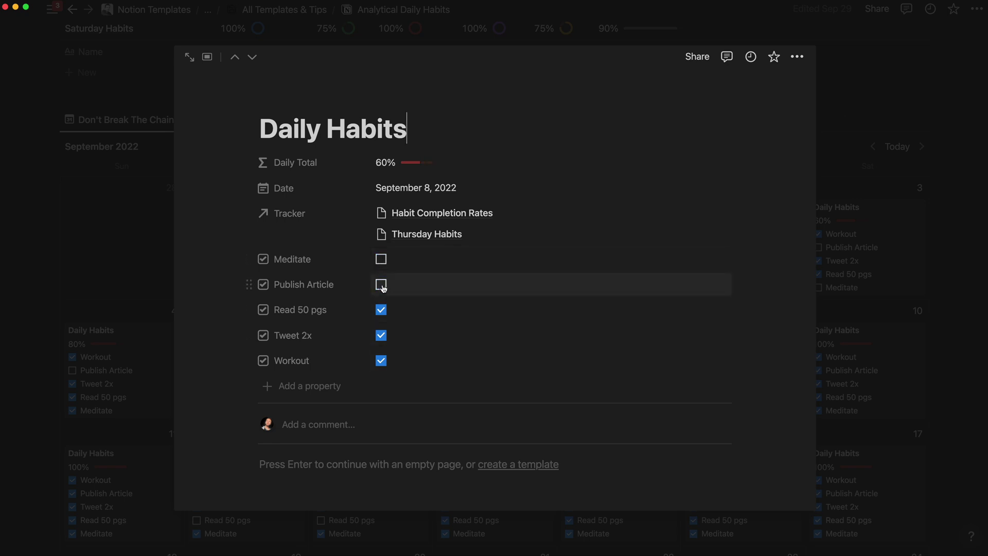
pyautogui.click(381, 259)
pyautogui.click(49, 203)
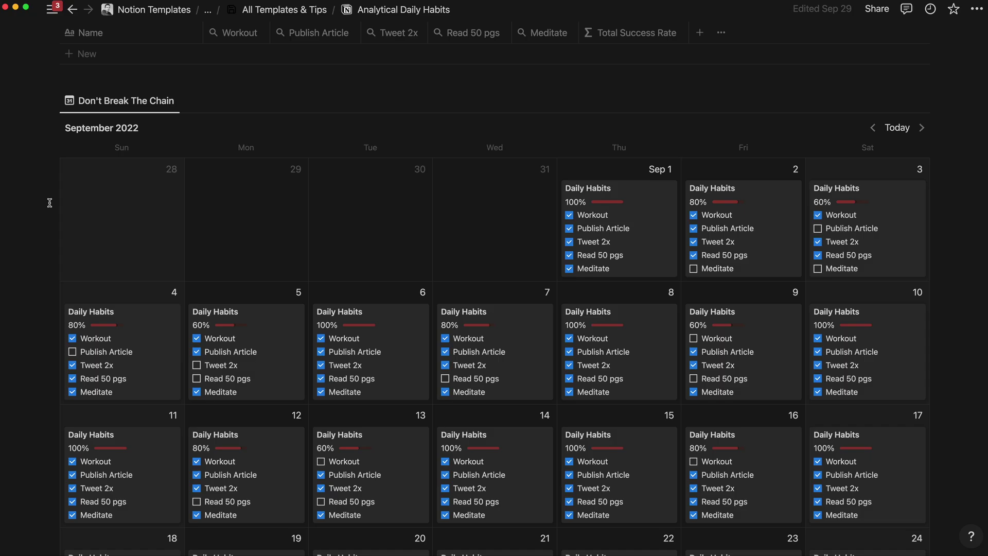
# View the Completion Rate table and the Weekday Rate table above the habit calendar
pyautogui.scroll(5, 50, 202)
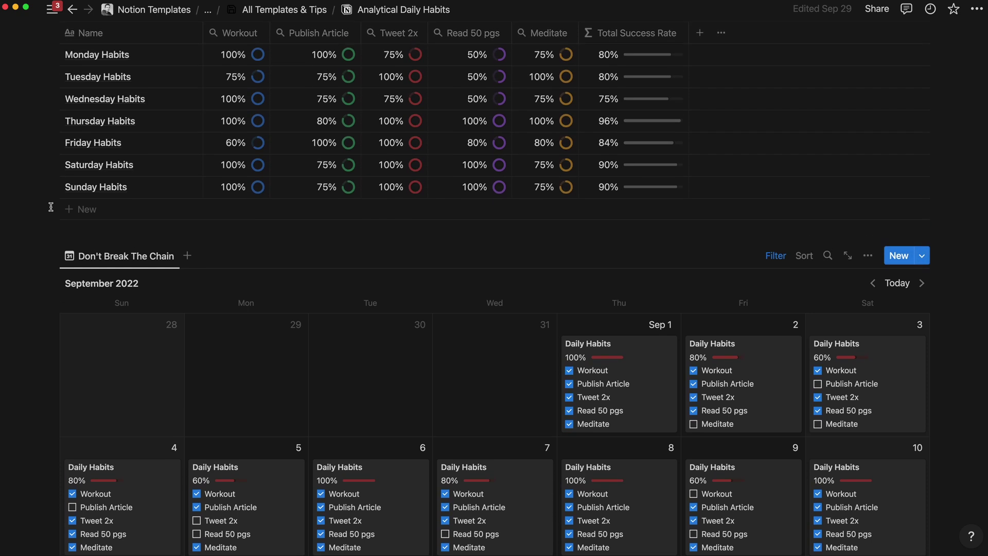
pyautogui.scroll(1, 51, 207)
pyautogui.click(97, 95)
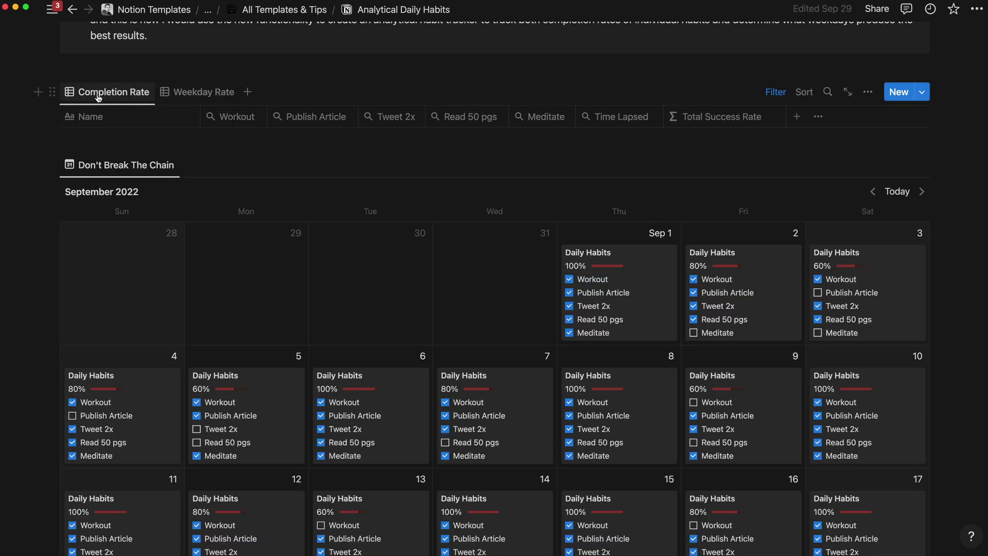
pyautogui.click(192, 95)
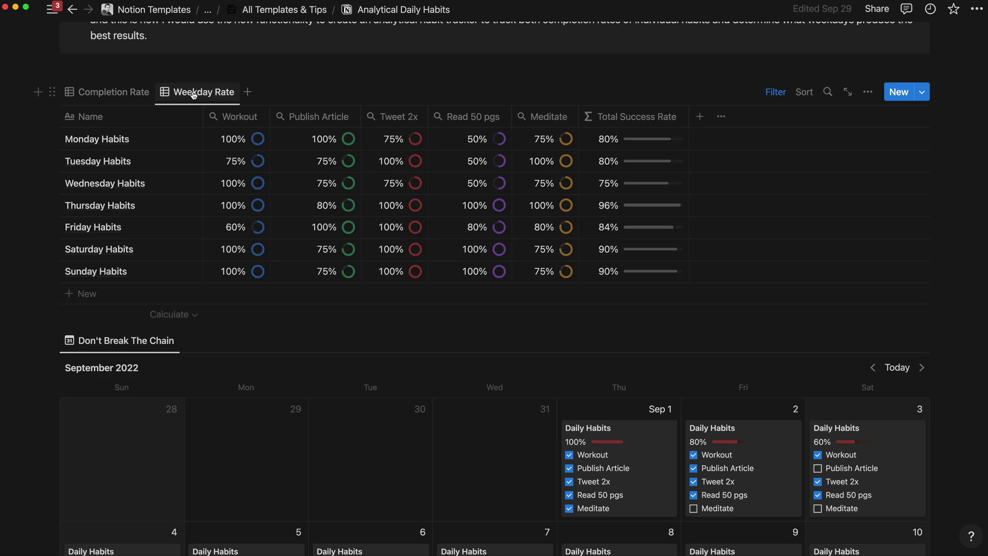
# Examine the Publish Article rollup's relation, property and calculation options, plus the column's property settings
pyautogui.click(346, 138)
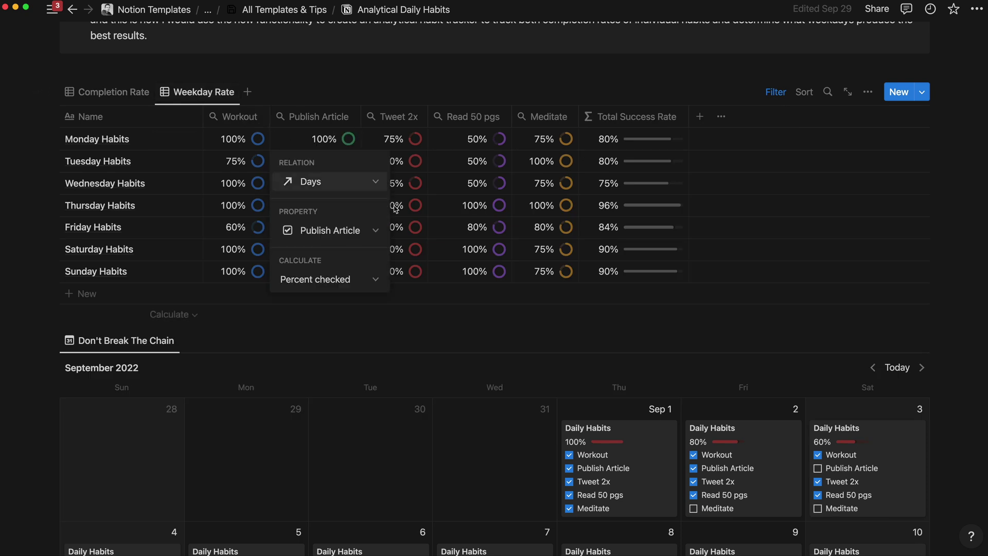
pyautogui.click(330, 283)
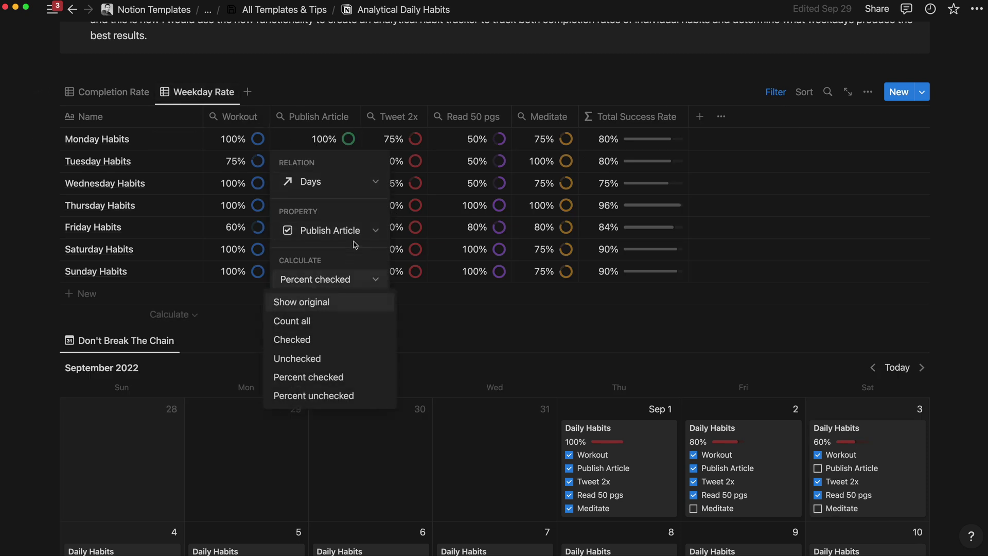
pyautogui.click(320, 105)
pyautogui.click(321, 105)
pyautogui.click(321, 108)
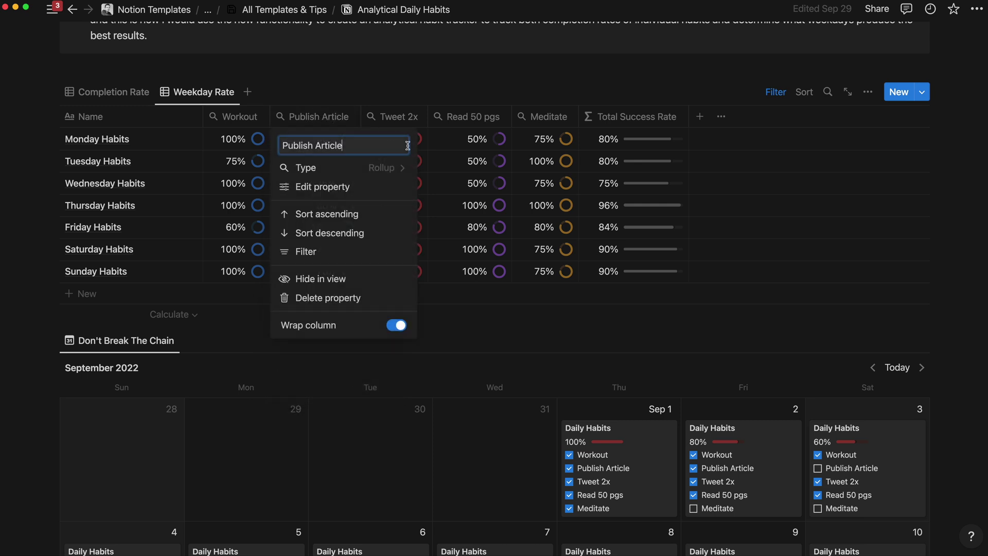
pyautogui.click(399, 188)
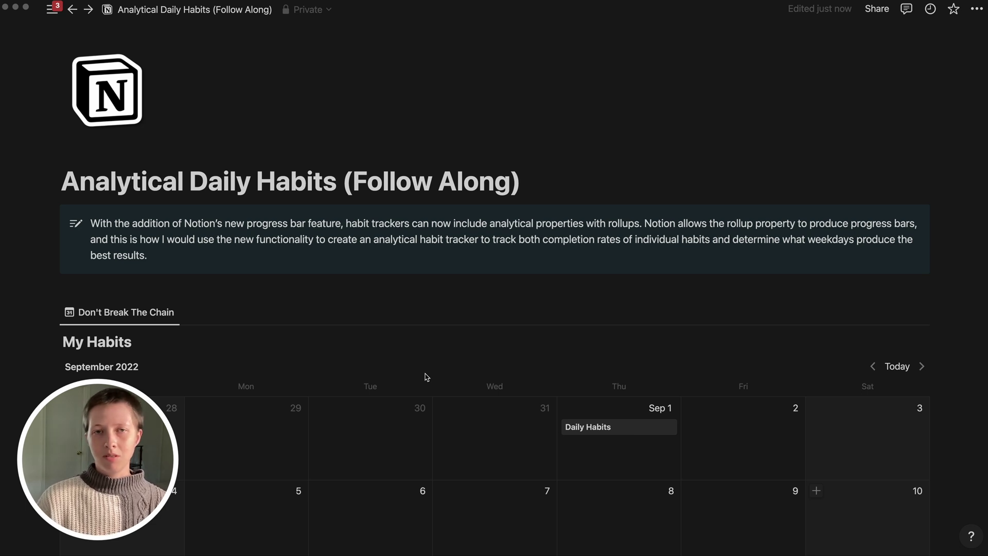
# Review the habit checkboxes in the September 1 Daily Habits entry of the My Habits calendar, and close it
pyautogui.scroll(-5, 426, 377)
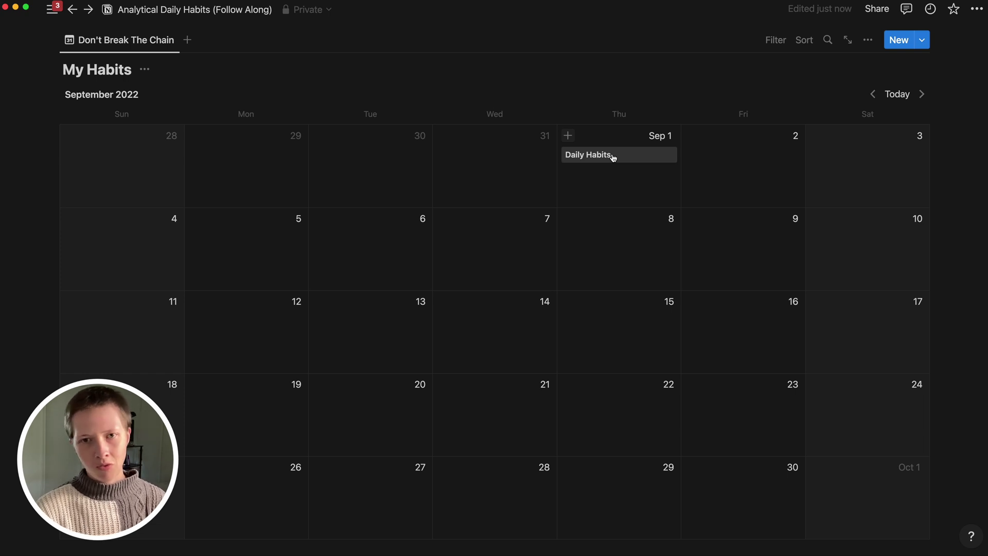
pyautogui.click(647, 160)
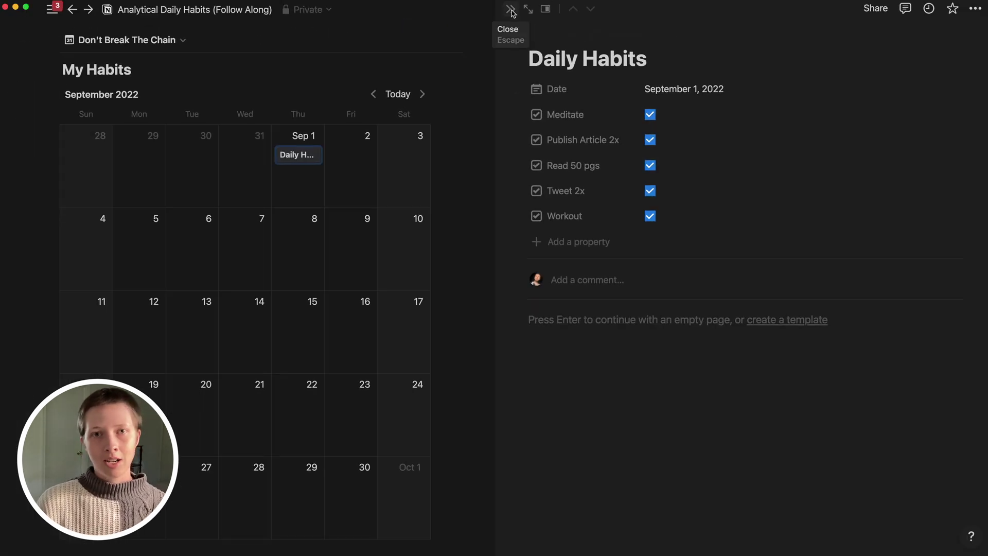
pyautogui.click(511, 10)
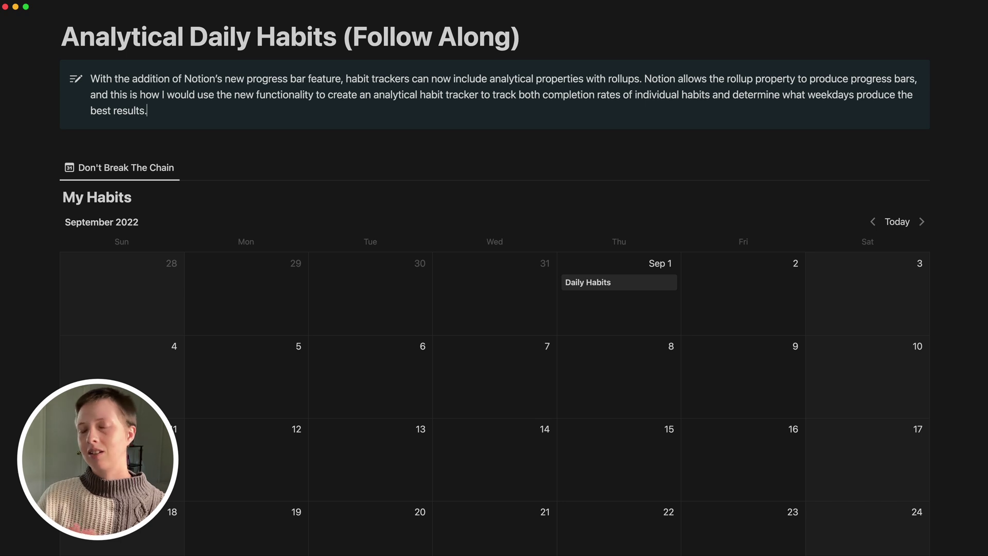
# Insert a table view below the intro callout with a new database as its source, and title it Analytics
pyautogui.press('Return')
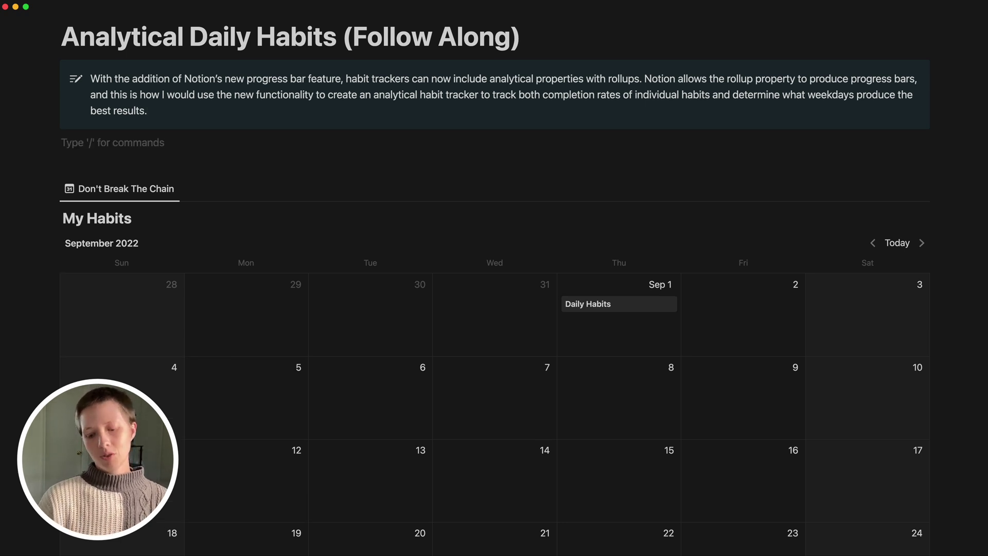
pyautogui.press('Return')
pyautogui.write('/')
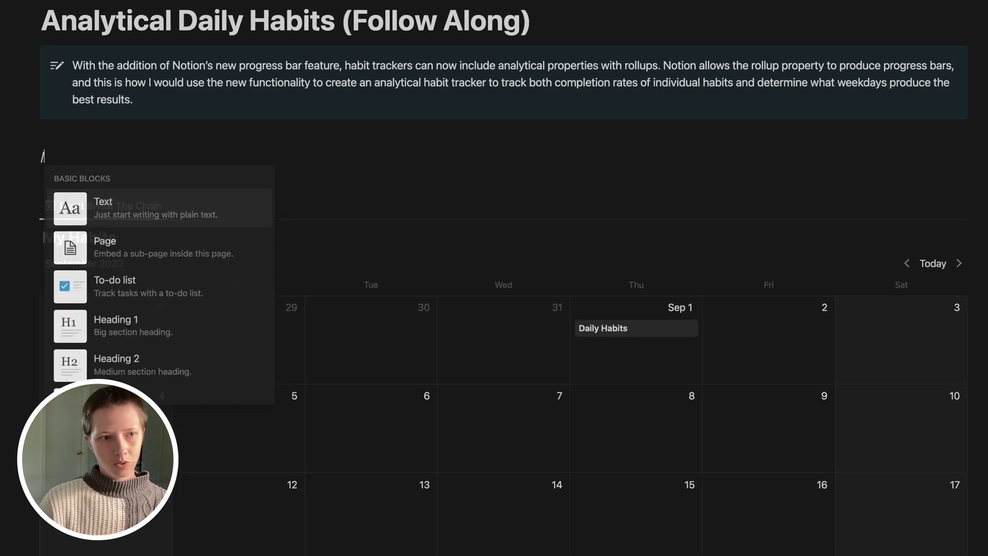
pyautogui.write('table')
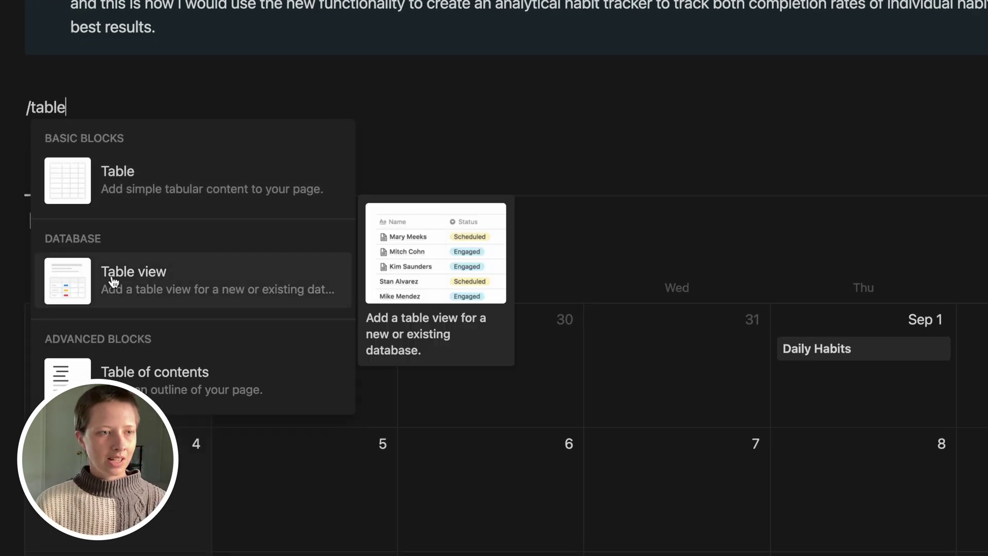
pyautogui.click(234, 290)
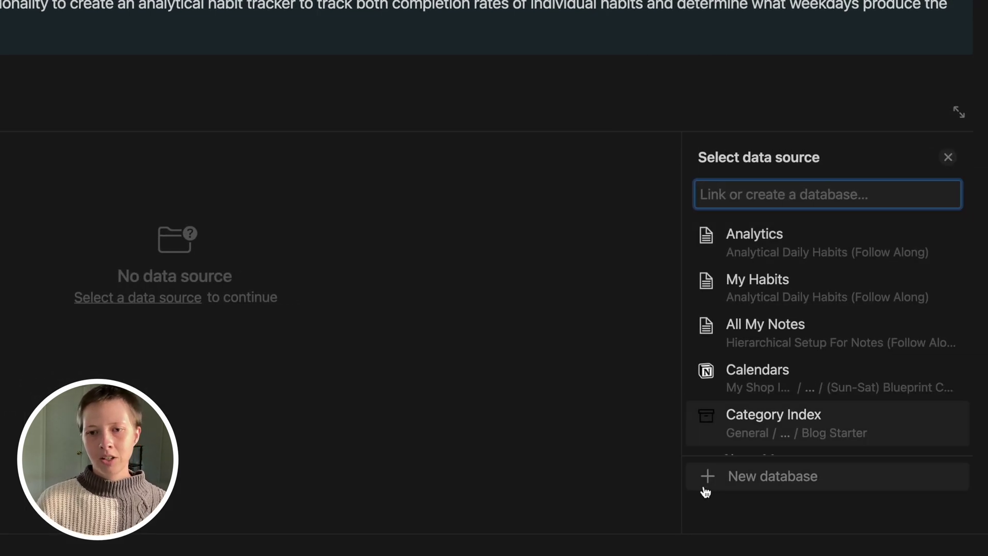
pyautogui.click(809, 492)
pyautogui.write('Analytics')
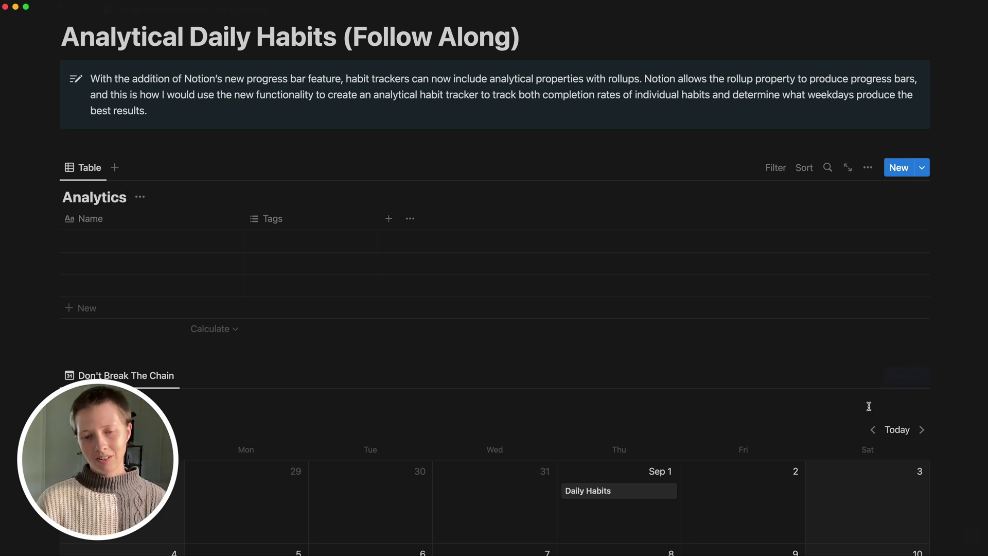
# Delete two of the empty rows from the Analytics table, keeping the first one
pyautogui.scroll(-2, 807, 462)
pyautogui.scroll(6, 453, 459)
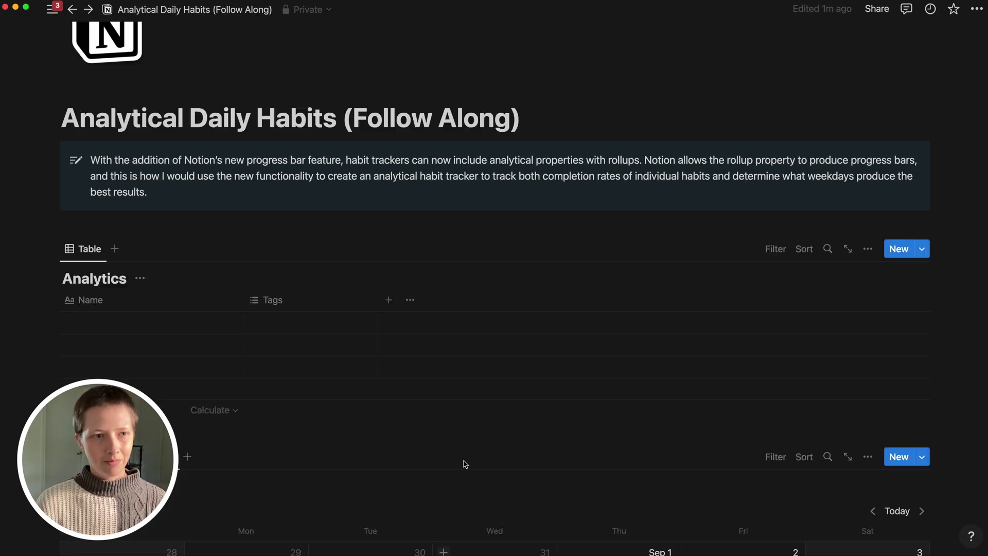
pyautogui.moveTo(952, 422); pyautogui.dragTo(889, 393)
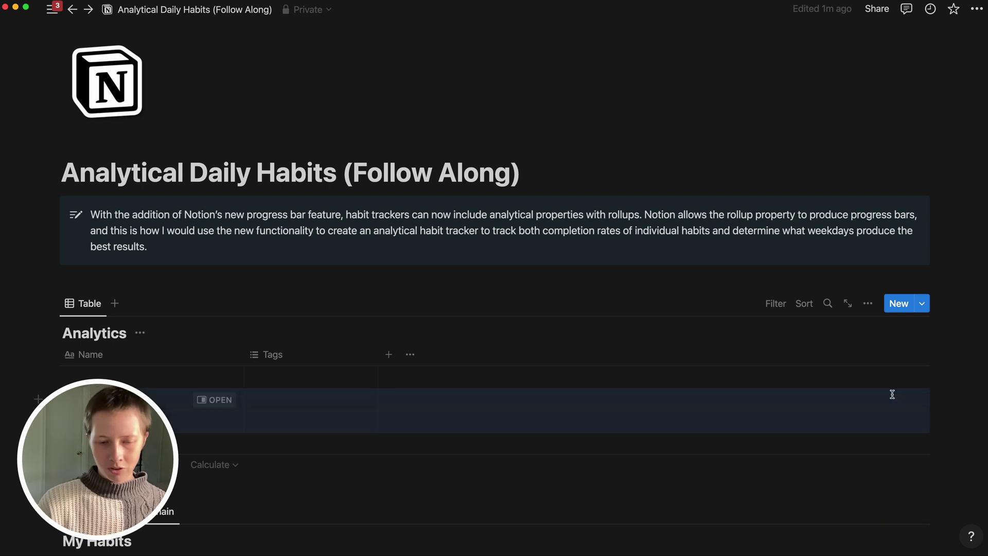
pyautogui.press('Delete')
# Delete the Tags property from the Analytics table
pyautogui.scroll(-3, 890, 394)
pyautogui.scroll(-3, 890, 390)
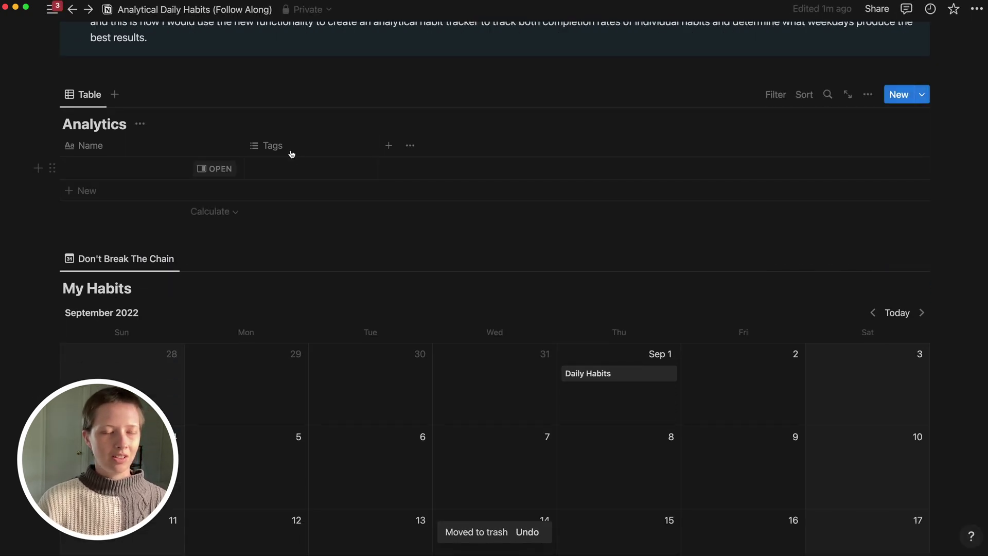
pyautogui.click(276, 120)
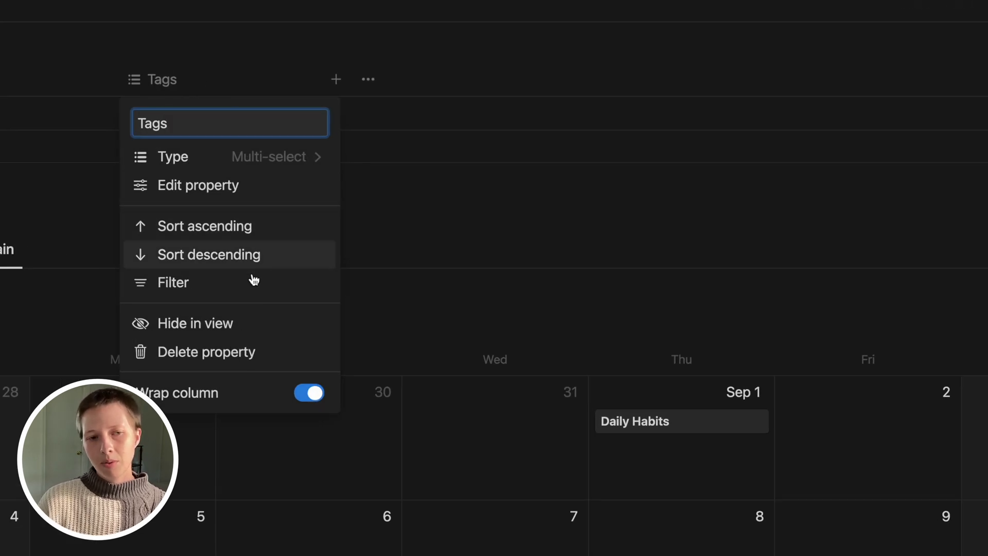
pyautogui.click(182, 363)
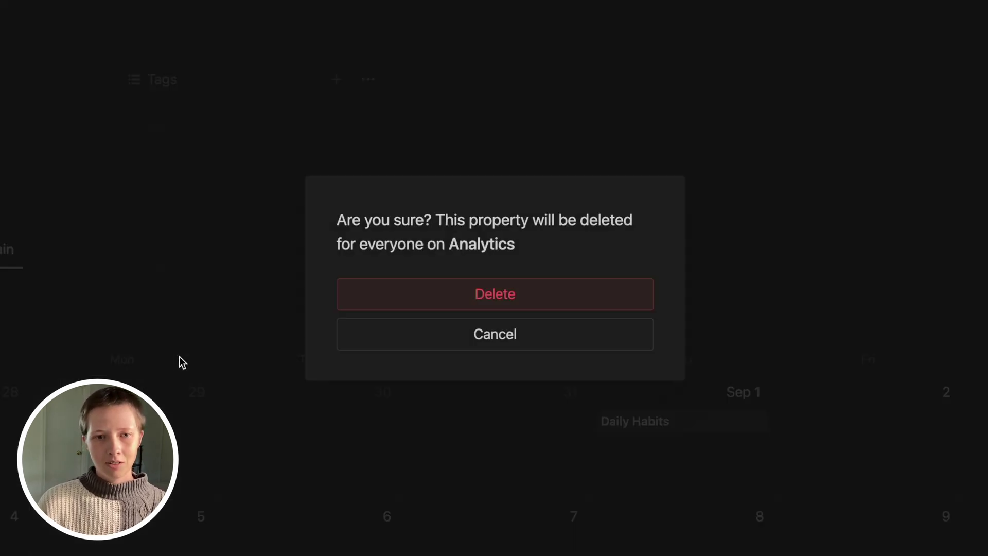
pyautogui.click(396, 298)
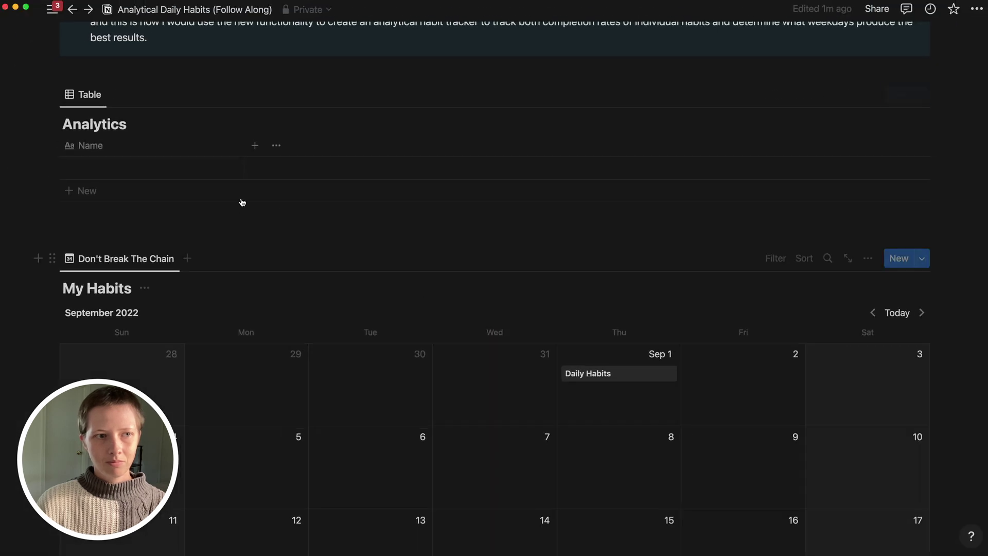
# Name the remaining empty row of the Analytics table Habit Completion Rate
pyautogui.click(112, 163)
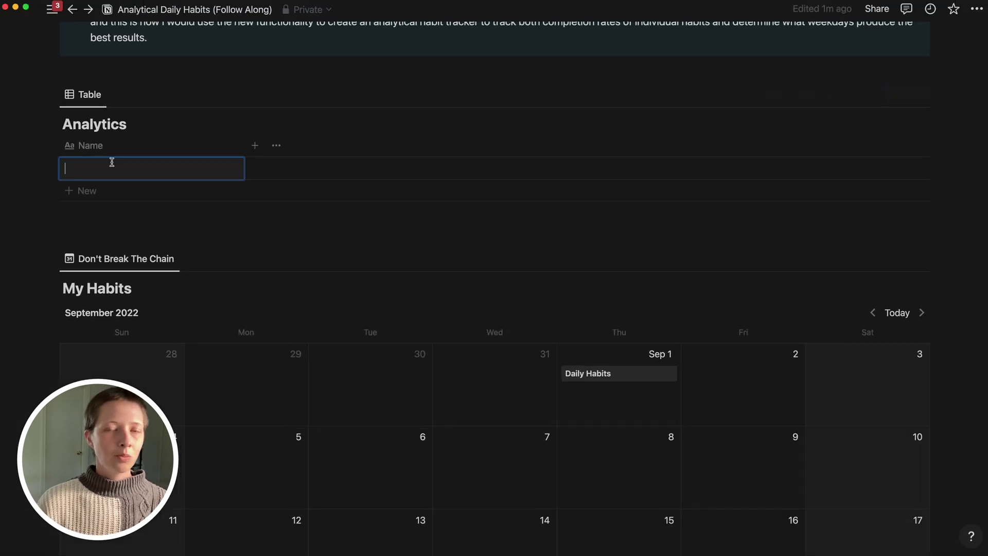
pyautogui.write('Habit Comp')
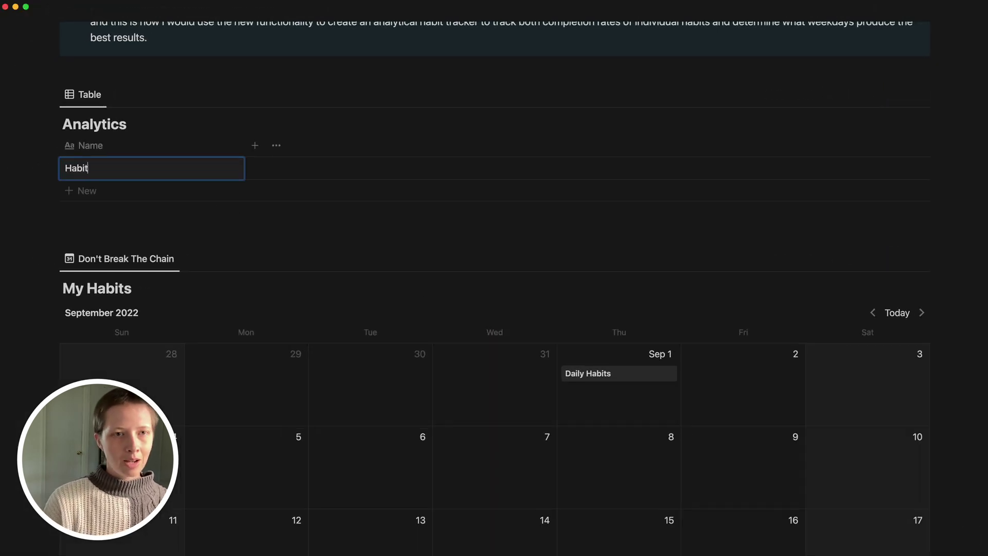
pyautogui.write('letion ')
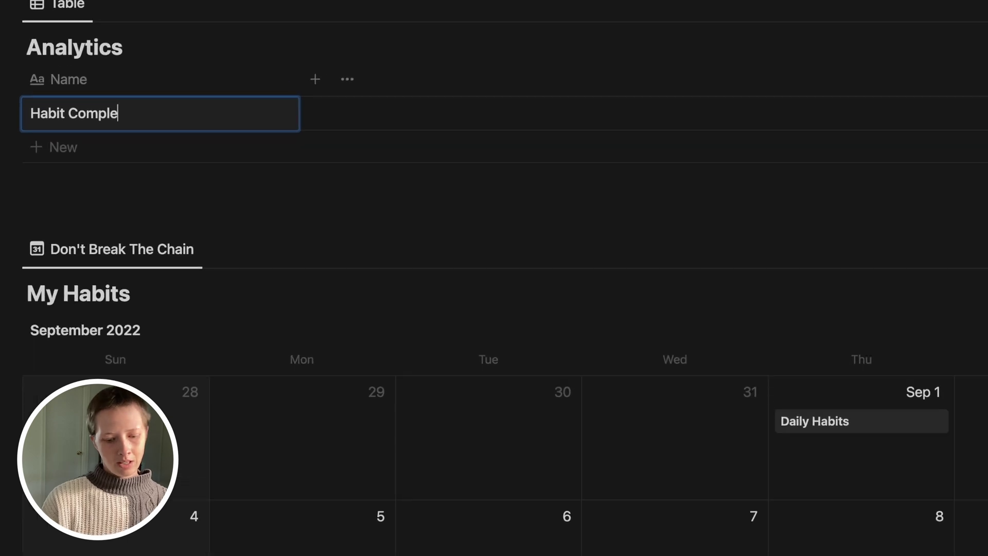
pyautogui.write('Rate')
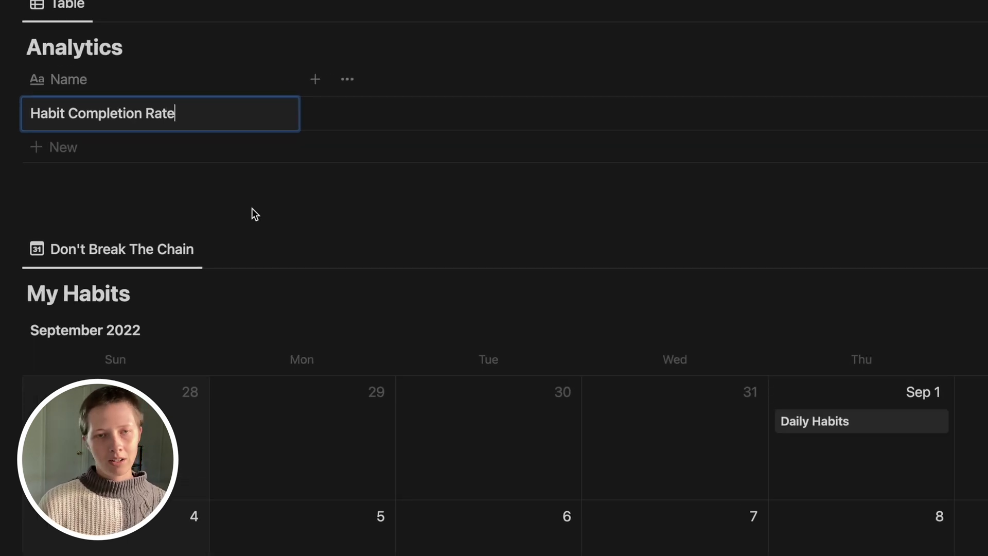
pyautogui.press('Escape')
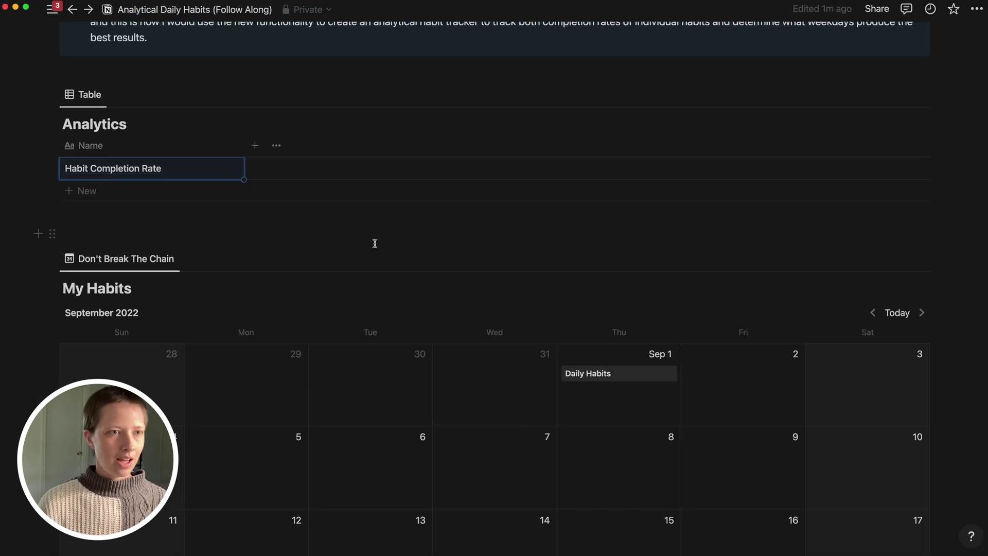
# Check which habit properties the September 1 Daily Habits entry contains, and return to the full page
pyautogui.scroll(-3, 374, 244)
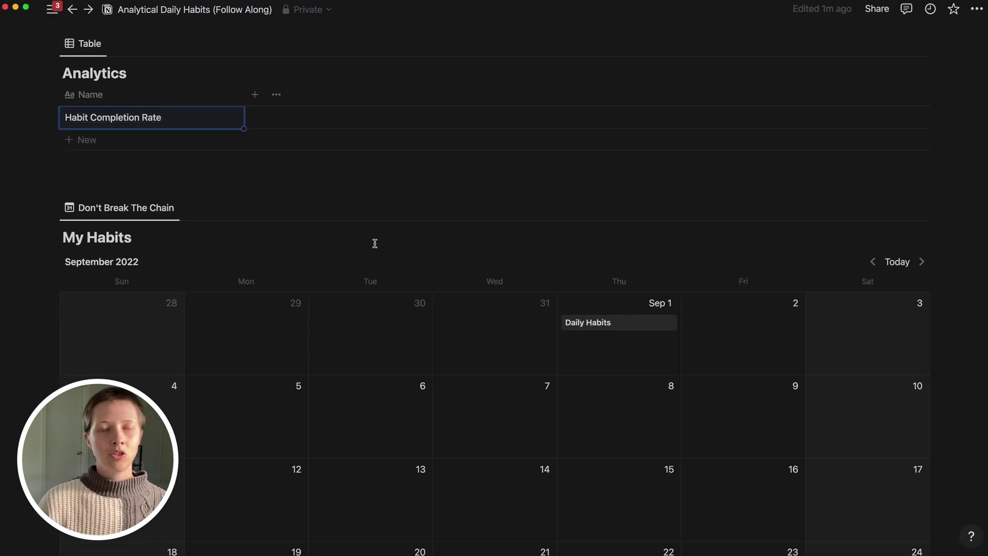
pyautogui.click(604, 315)
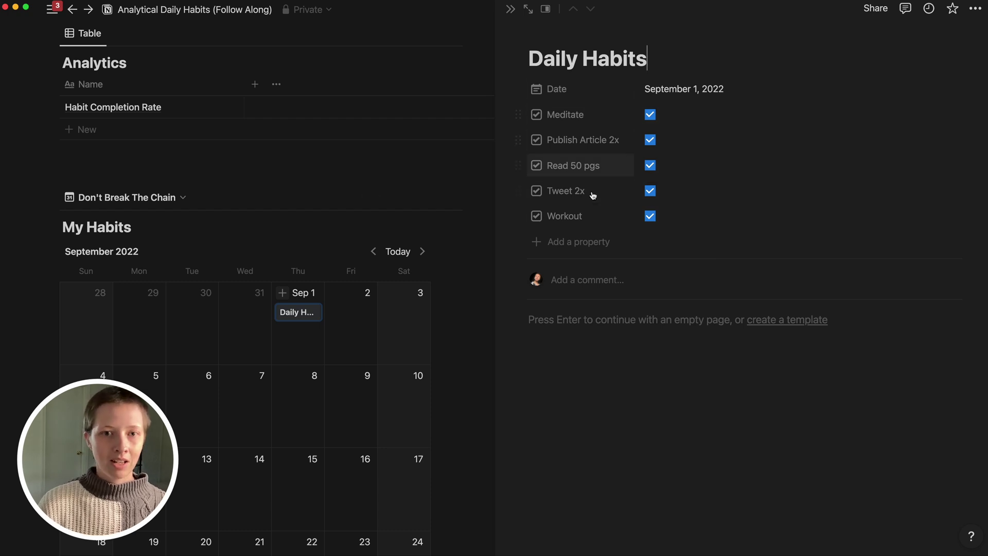
pyautogui.click(511, 10)
pyautogui.click(947, 169)
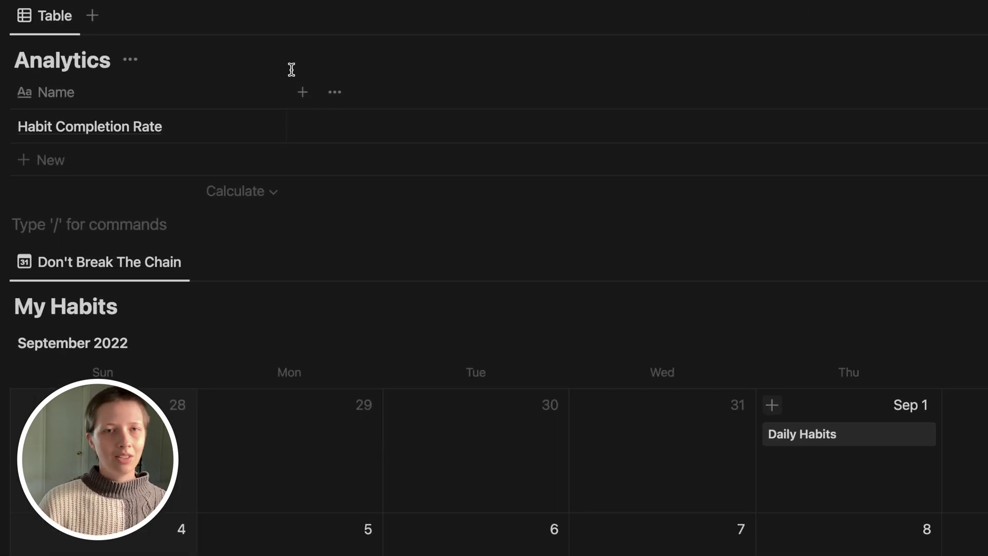
# Start a new Relation property in the Analytics table and relate it to the My Habits database
pyautogui.click(309, 104)
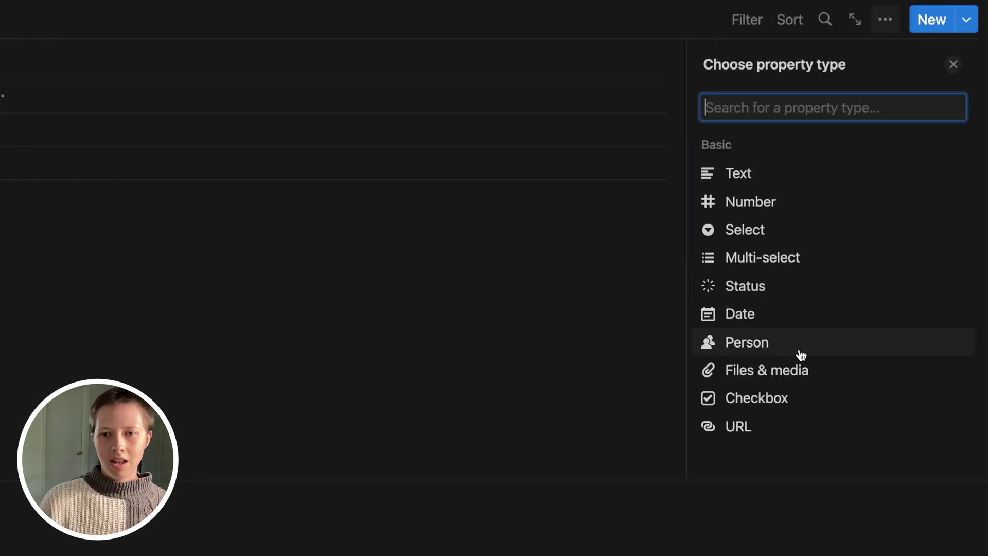
pyautogui.scroll(-5, 801, 354)
pyautogui.scroll(-1, 801, 354)
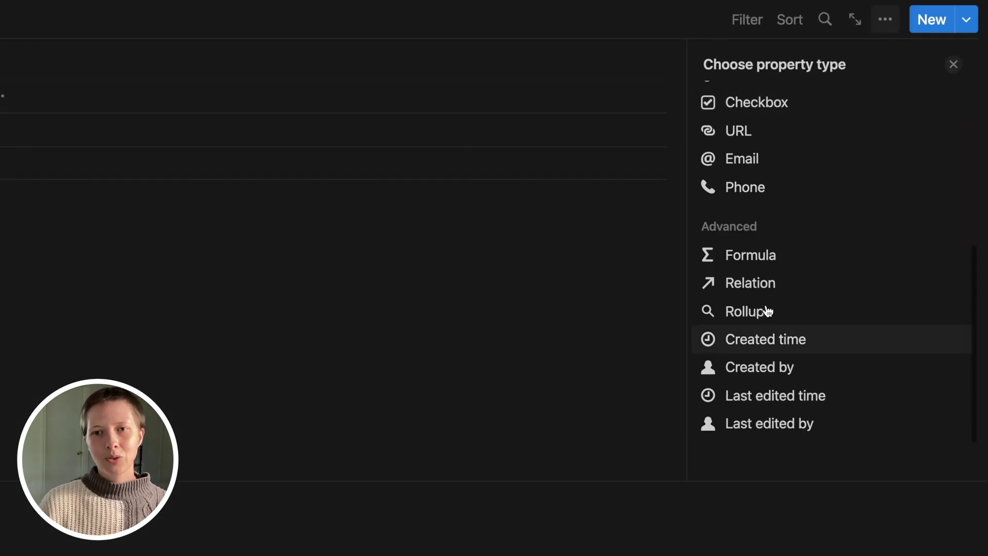
pyautogui.click(749, 286)
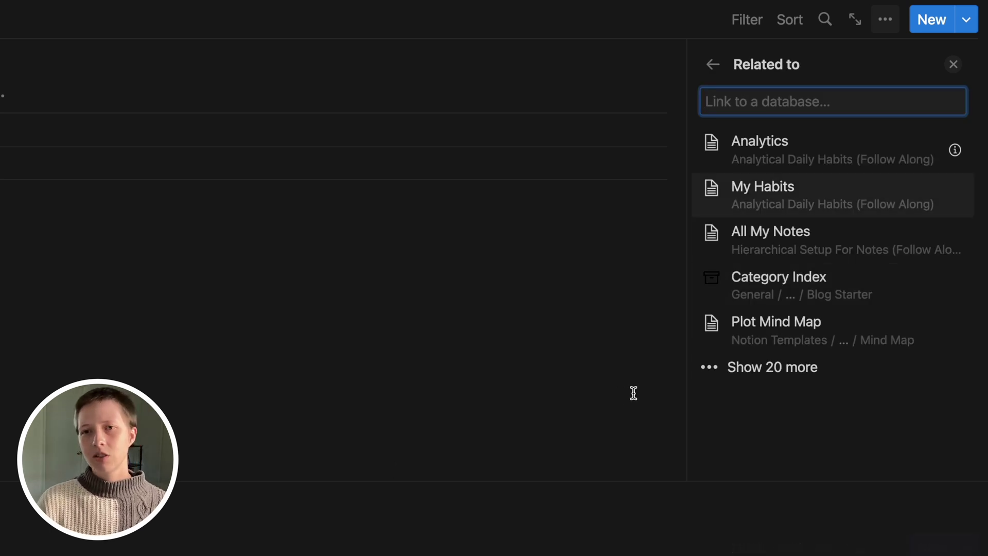
pyautogui.click(753, 207)
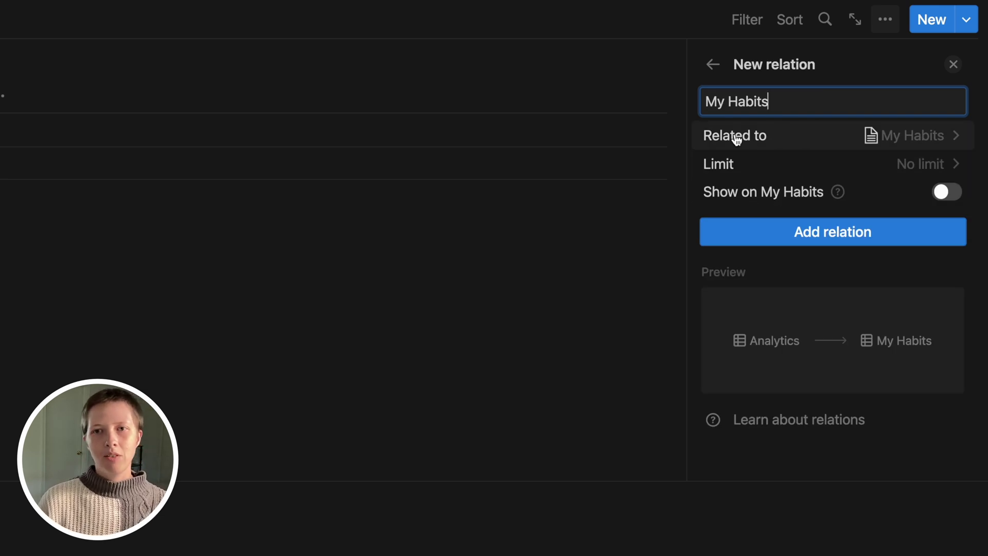
# Turn on Show on My Habits with the related property named Analytics, and add the relation with no page limit
pyautogui.click(753, 170)
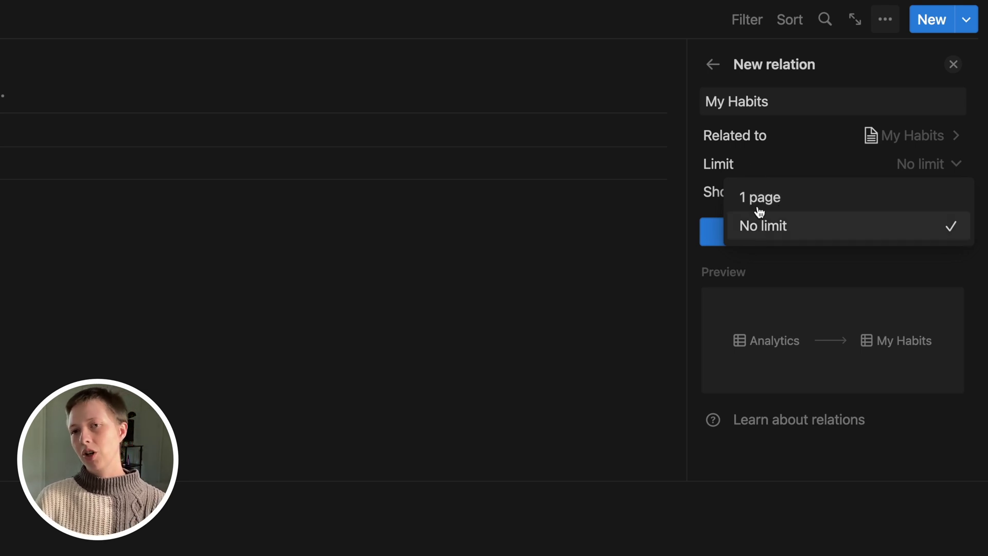
pyautogui.click(778, 159)
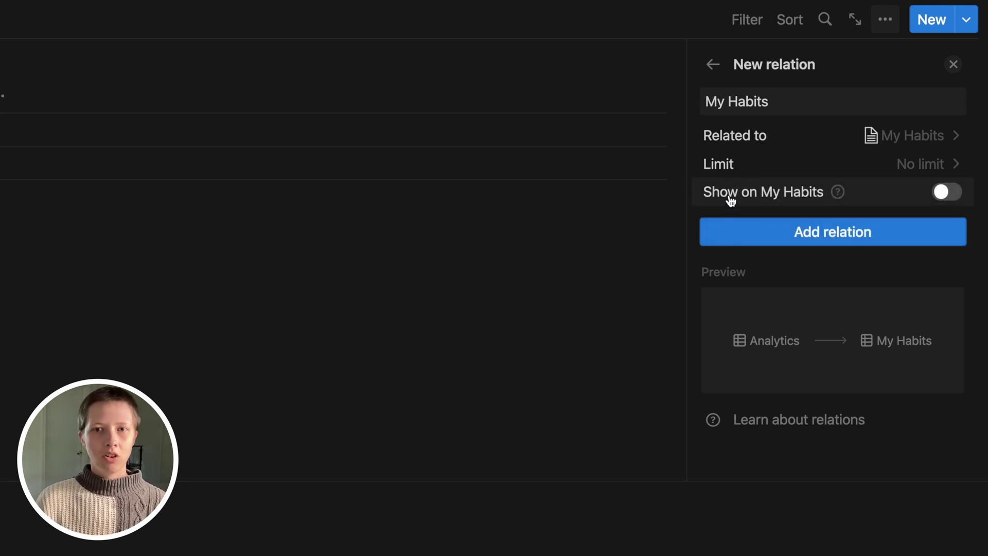
pyautogui.click(949, 203)
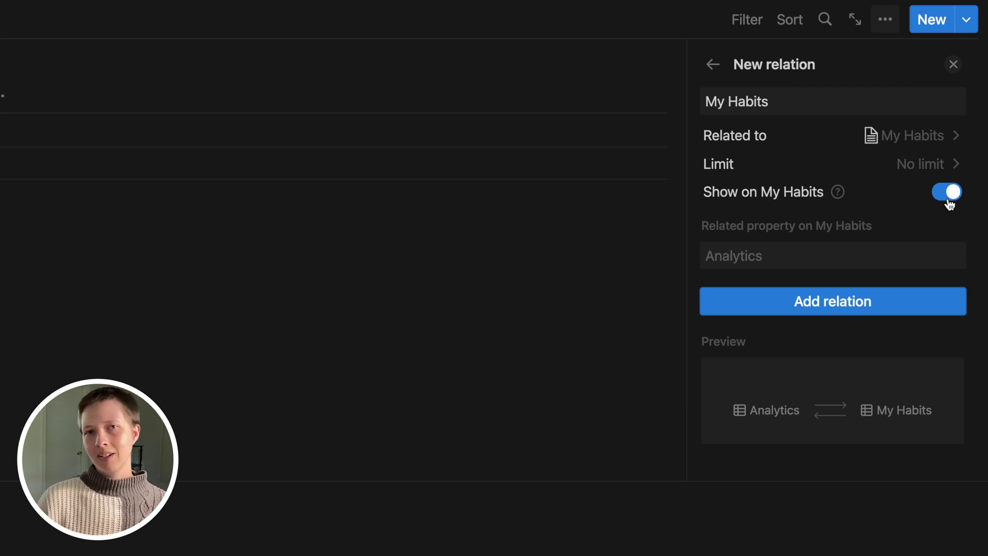
pyautogui.click(791, 256)
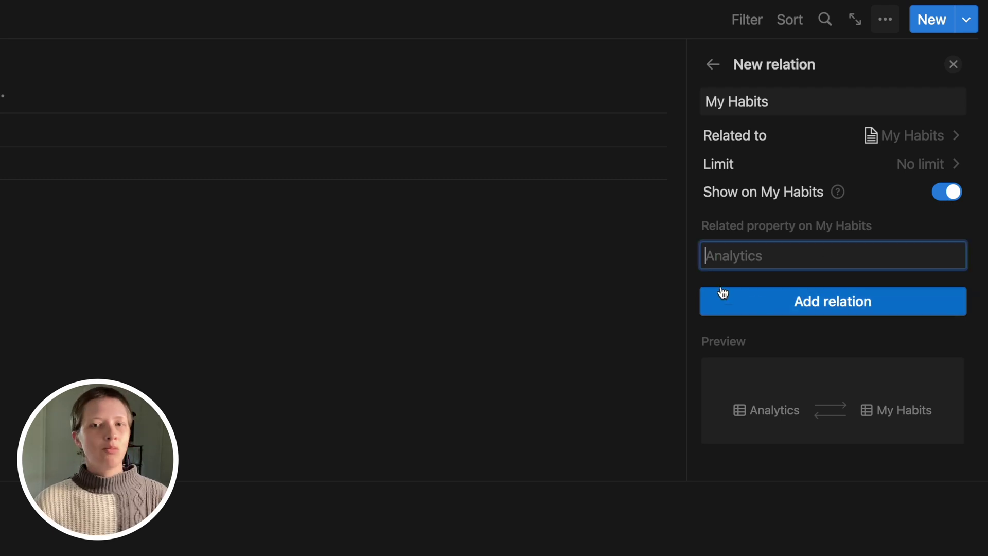
pyautogui.click(790, 304)
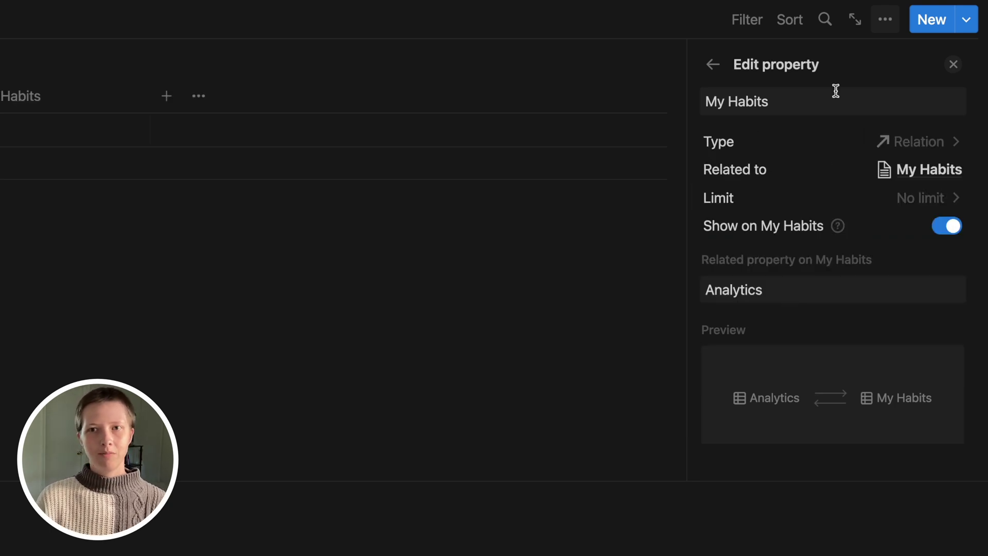
pyautogui.click(953, 63)
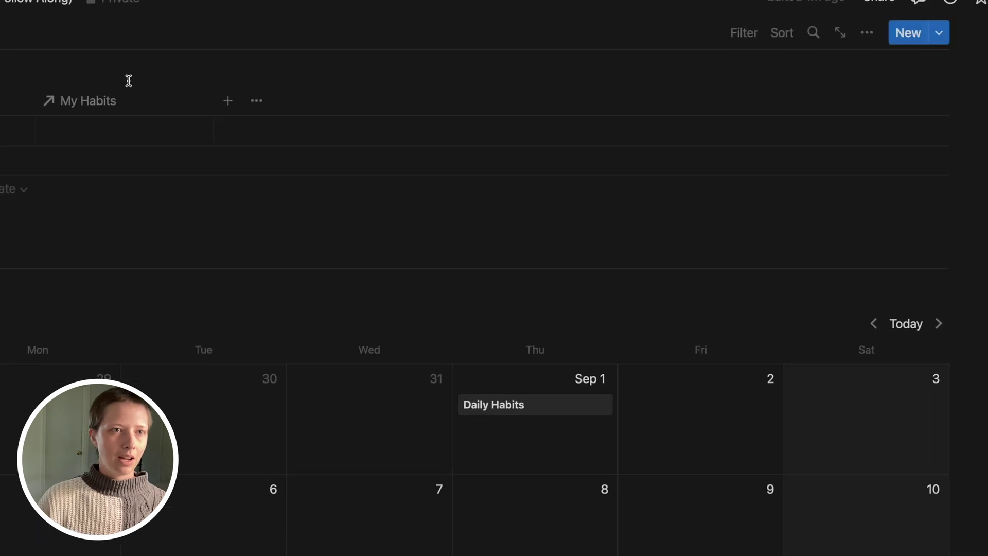
# Link the Daily Habits page to the Habit Completion Rate row through the My Habits relation
pyautogui.click(80, 131)
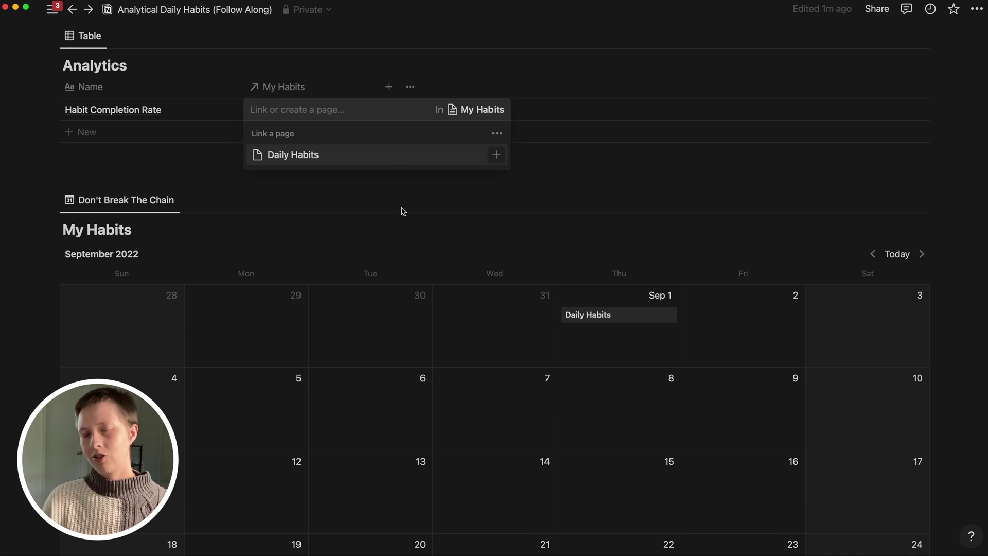
pyautogui.click(375, 161)
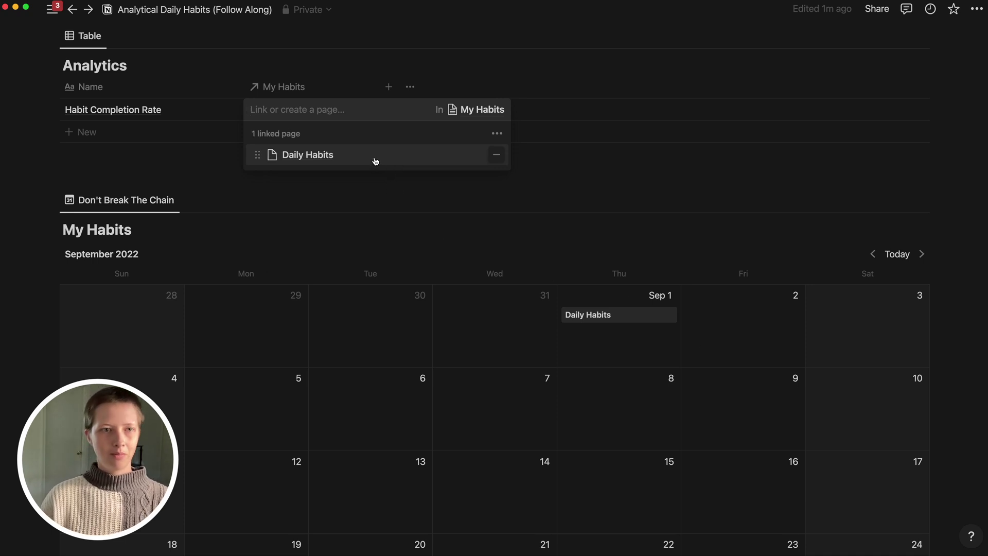
pyautogui.click(190, 165)
pyautogui.click(198, 161)
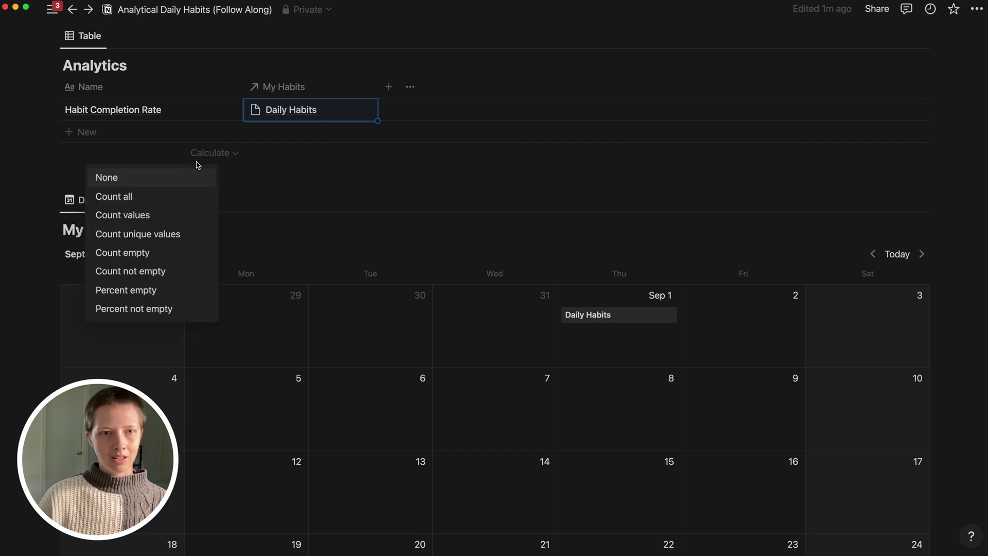
pyautogui.click(467, 232)
# In the September 1 Daily Habits entry, set the Analytics property to Always hide and collapse the hidden property
pyautogui.click(583, 320)
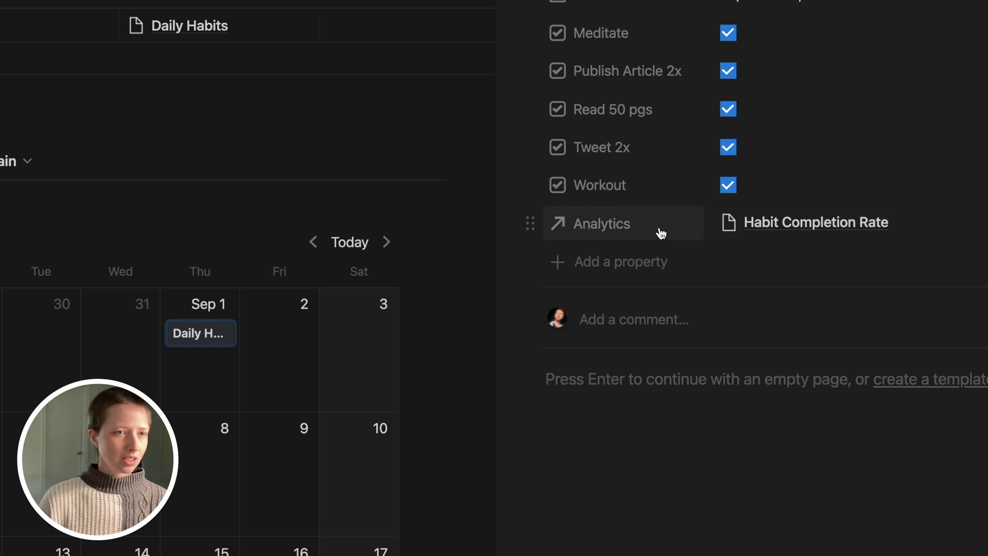
pyautogui.click(588, 232)
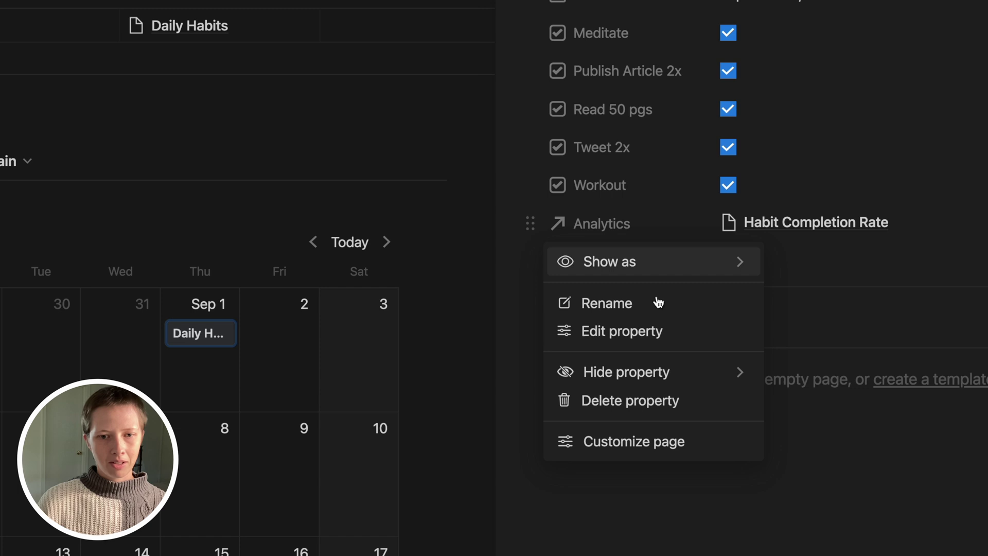
pyautogui.moveTo(598, 385)
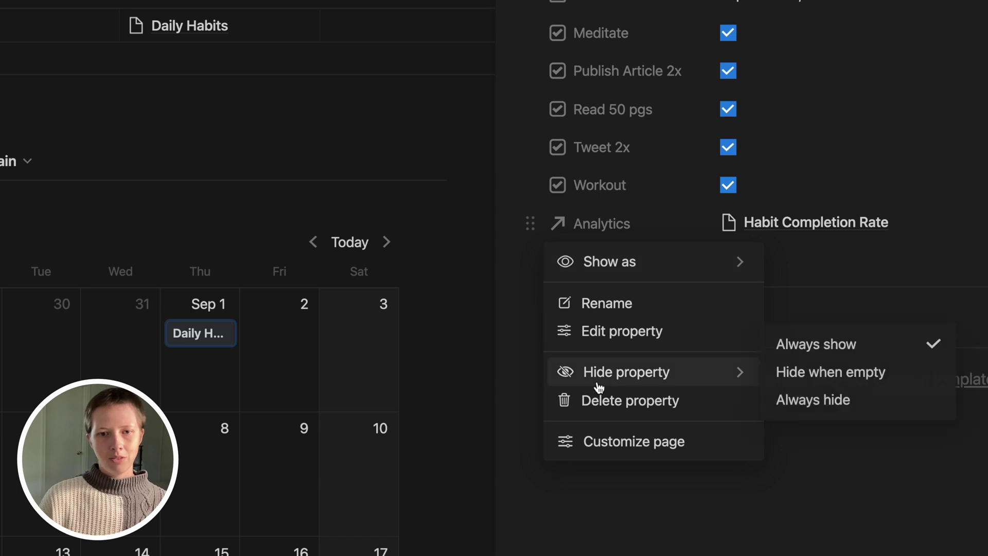
pyautogui.click(804, 400)
pyautogui.press('Escape')
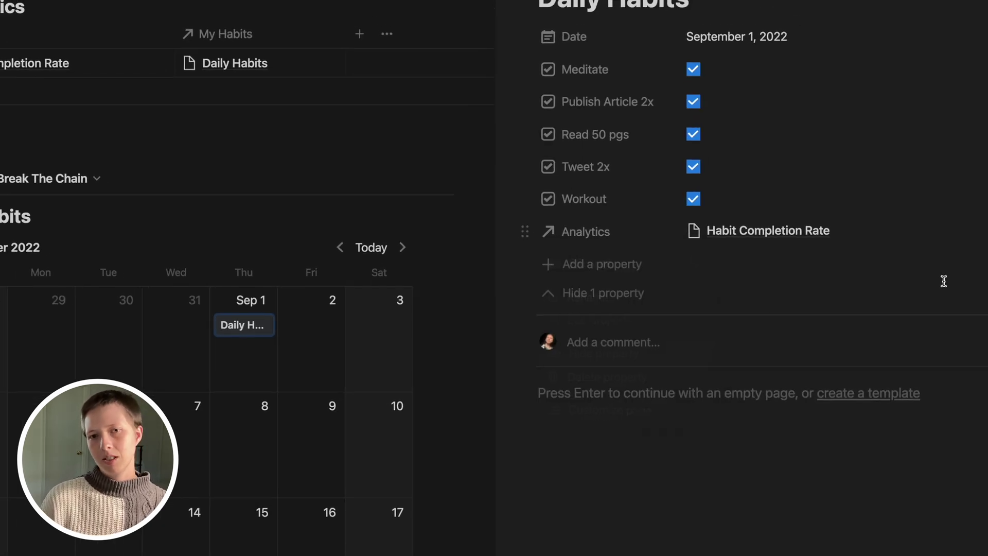
pyautogui.click(599, 289)
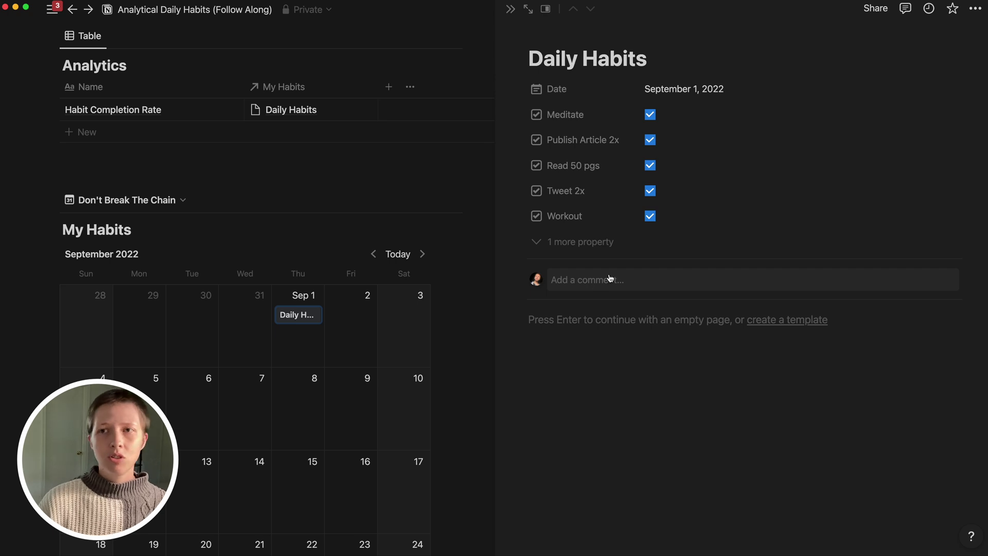
# Customize the My Habits pages by setting Top-level page discussions to Off, and close the Daily Habits entry
pyautogui.click(973, 12)
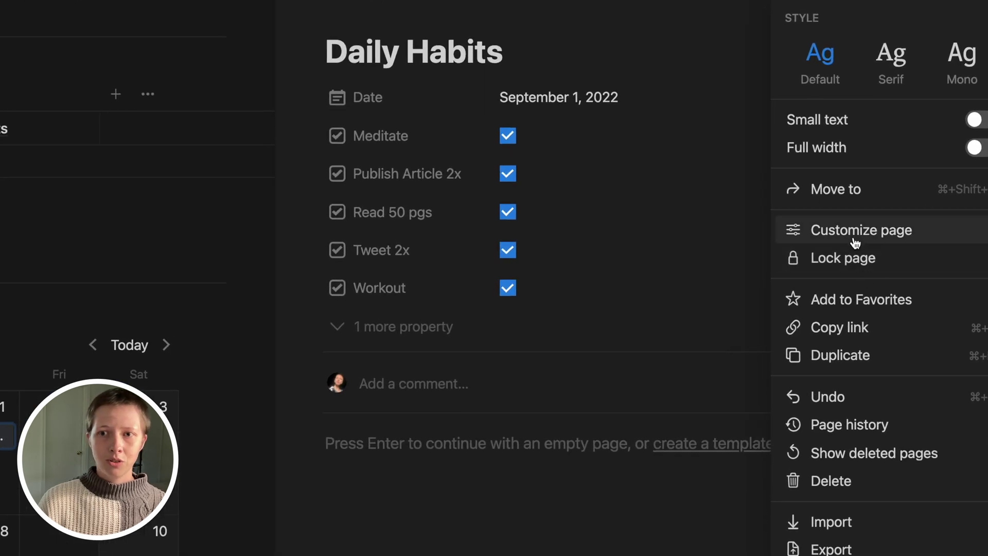
pyautogui.click(853, 237)
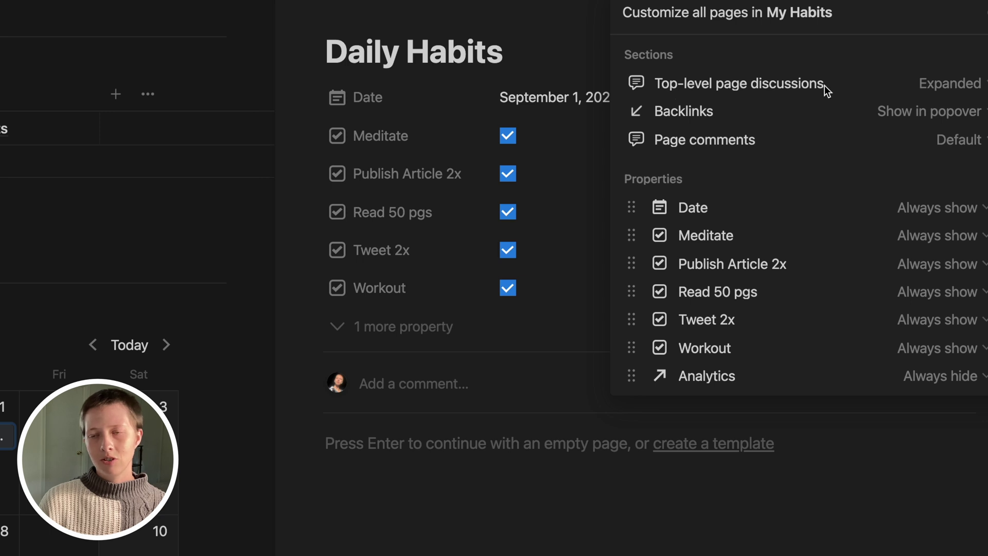
pyautogui.click(960, 88)
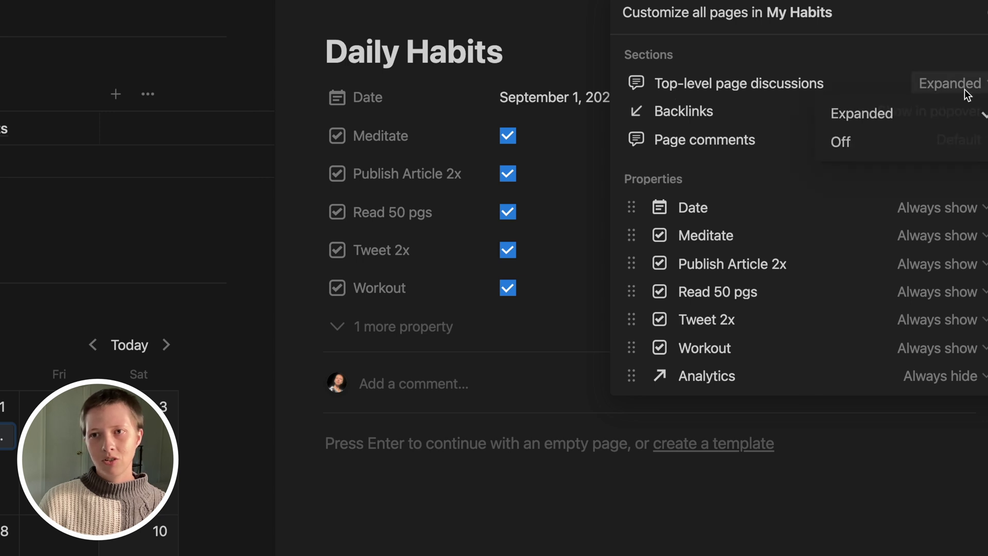
pyautogui.click(899, 147)
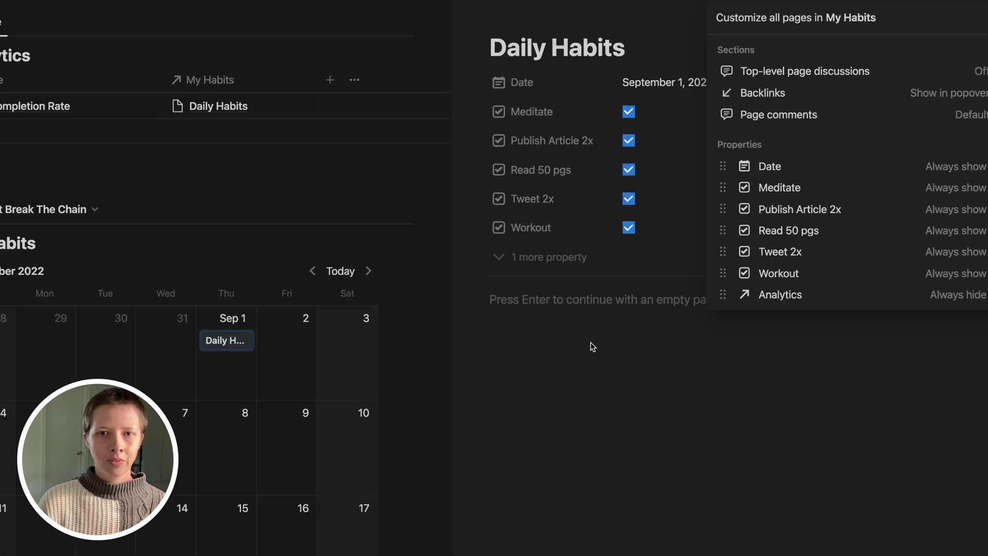
pyautogui.click(457, 440)
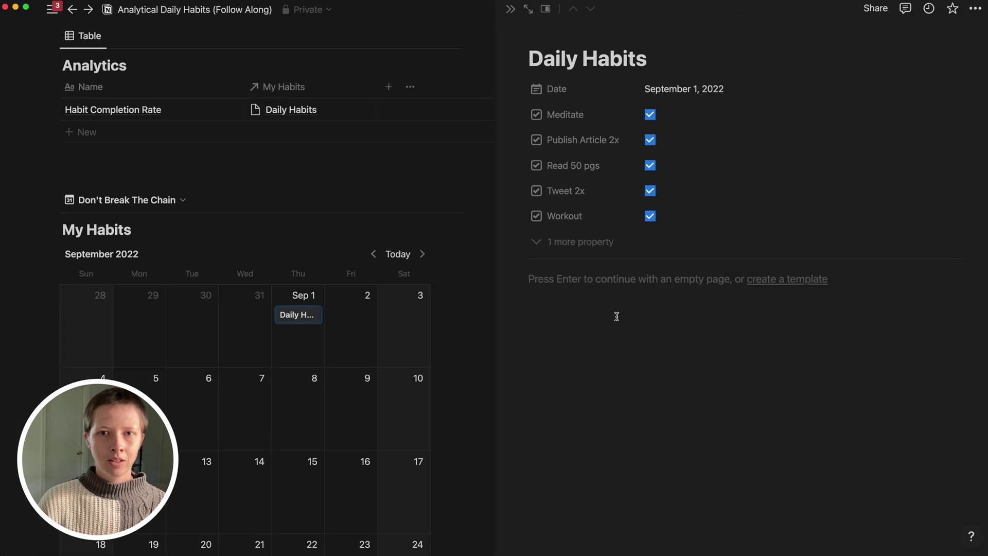
pyautogui.click(515, 8)
pyautogui.click(410, 174)
# Filter the My Habits calendar to entries whose Analytics relation contains Habit Completion Rate
pyautogui.scroll(-5, 556, 269)
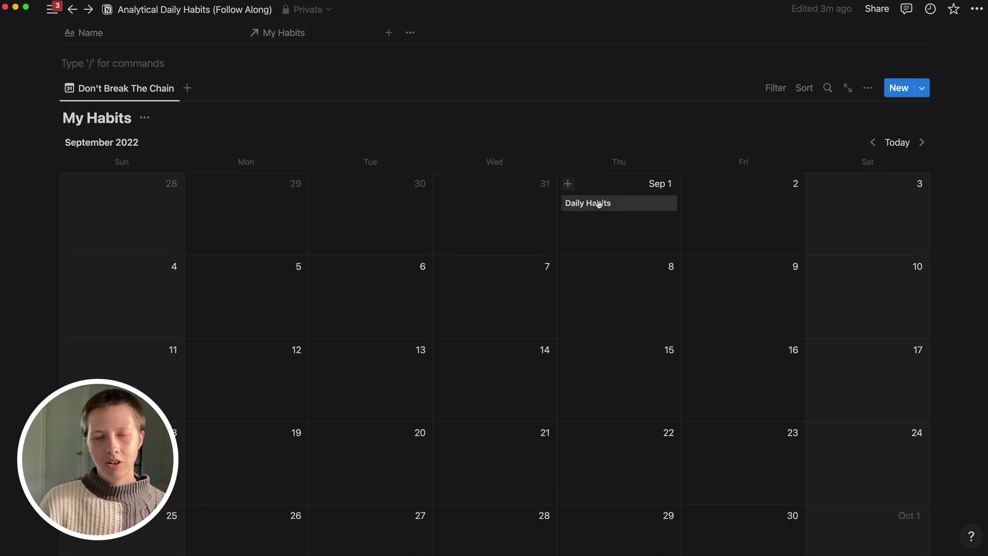
pyautogui.scroll(-1, 600, 205)
pyautogui.scroll(3, 600, 205)
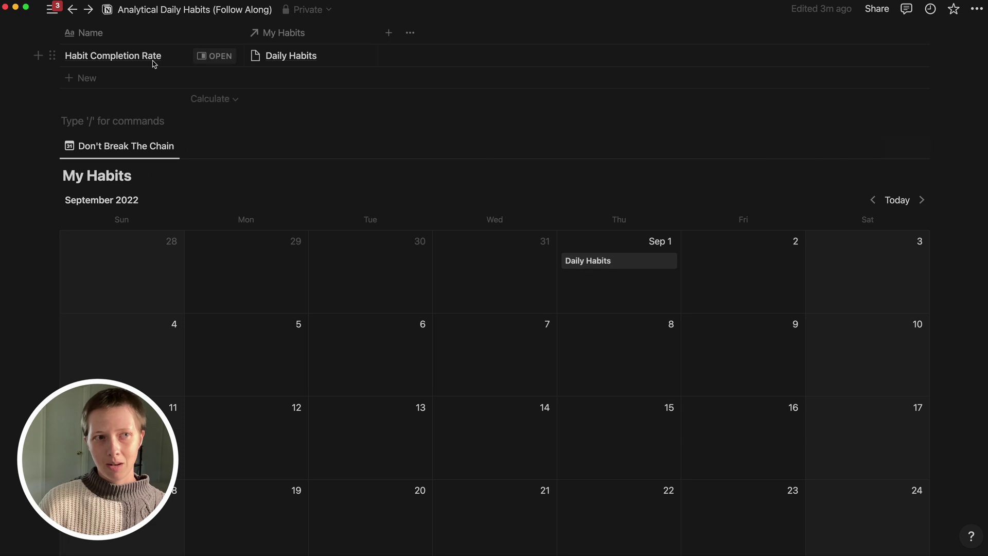
pyautogui.scroll(-5, 507, 123)
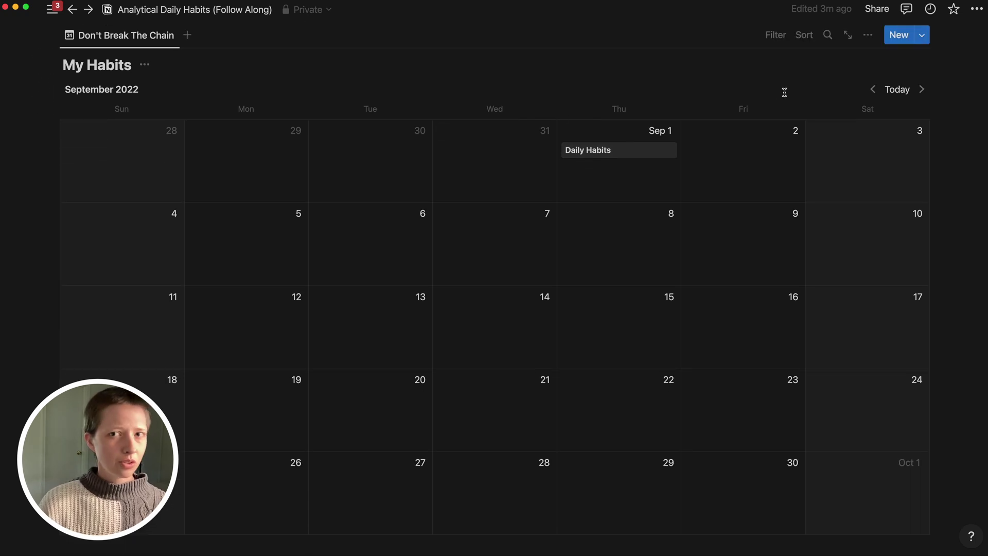
pyautogui.click(776, 36)
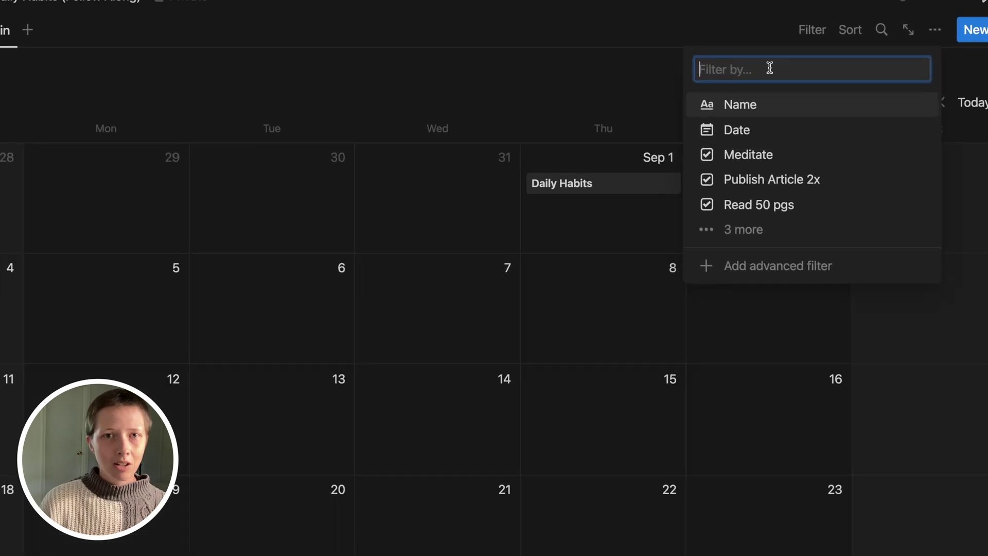
pyautogui.click(714, 234)
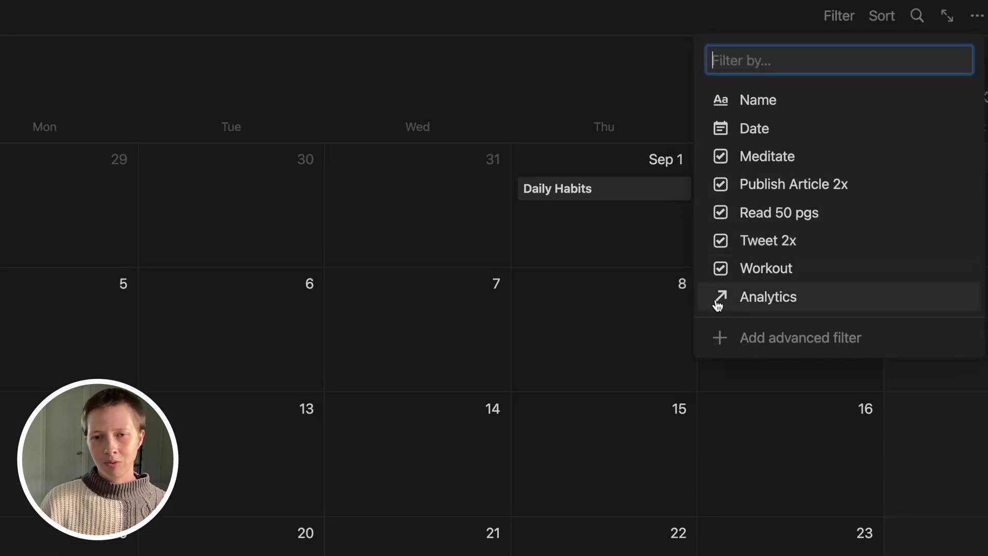
pyautogui.press('Escape')
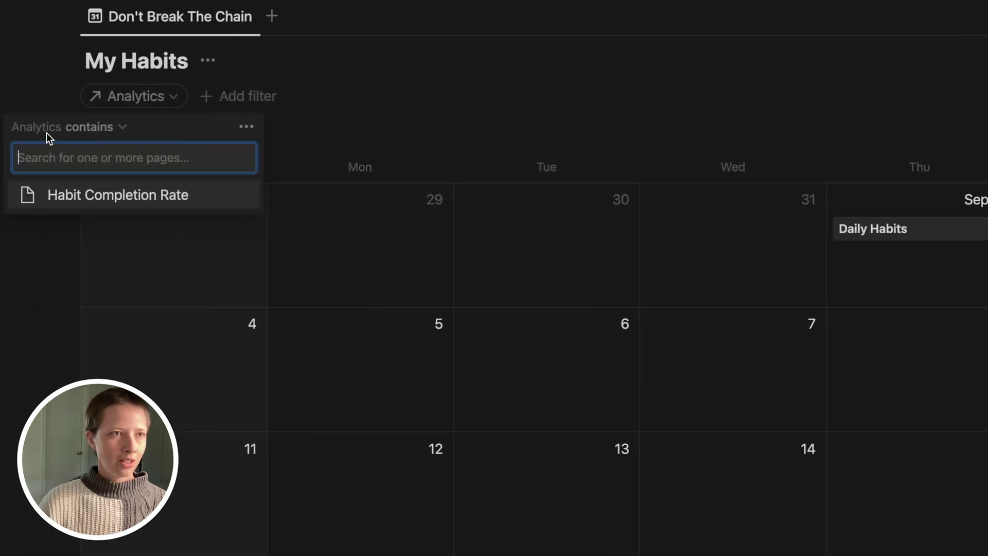
pyautogui.click(104, 198)
pyautogui.click(40, 81)
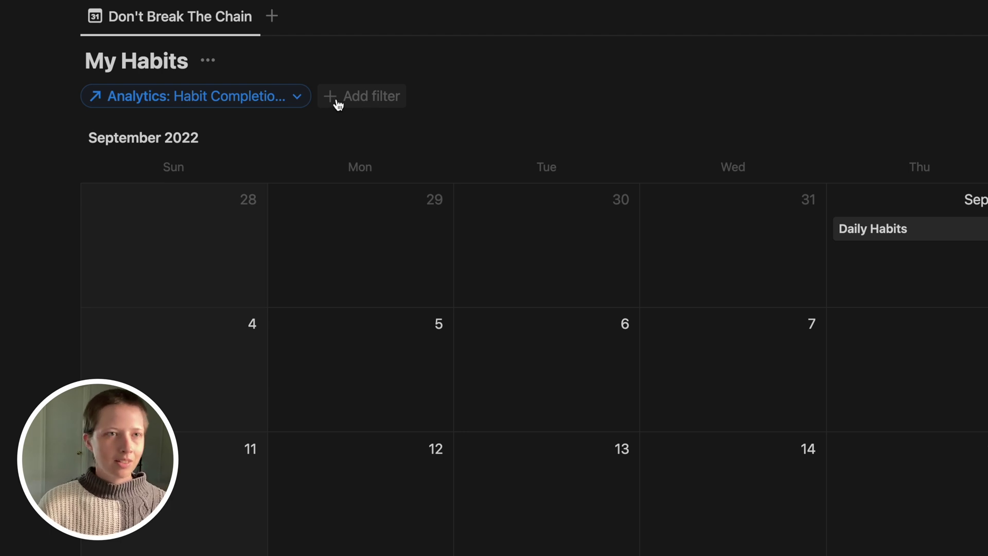
# Add a second calendar filter where Name contains Daily Habits, and collapse the filter bar
pyautogui.click(338, 103)
pyautogui.click(271, 177)
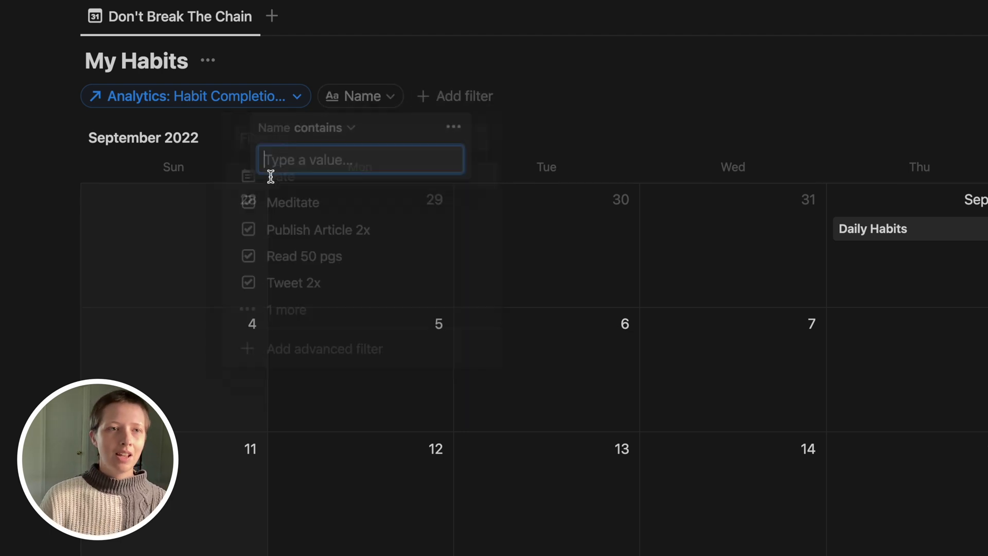
pyautogui.write('Dail')
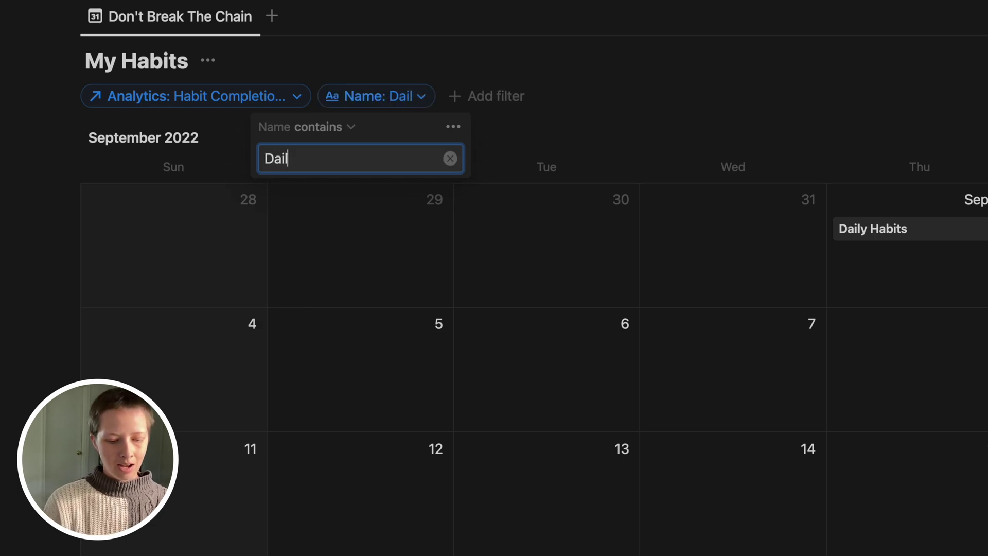
pyautogui.write('y Habits')
pyautogui.press('Escape')
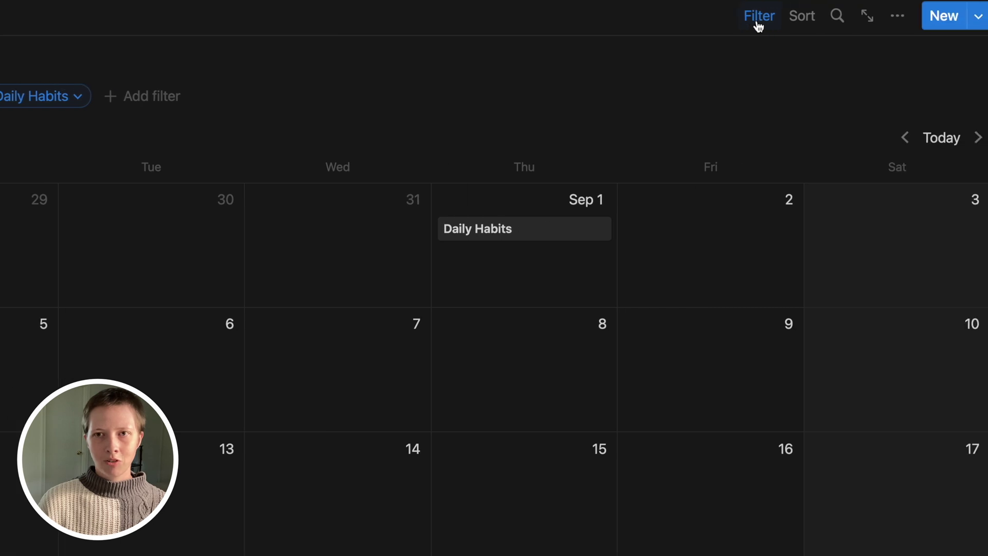
pyautogui.click(760, 23)
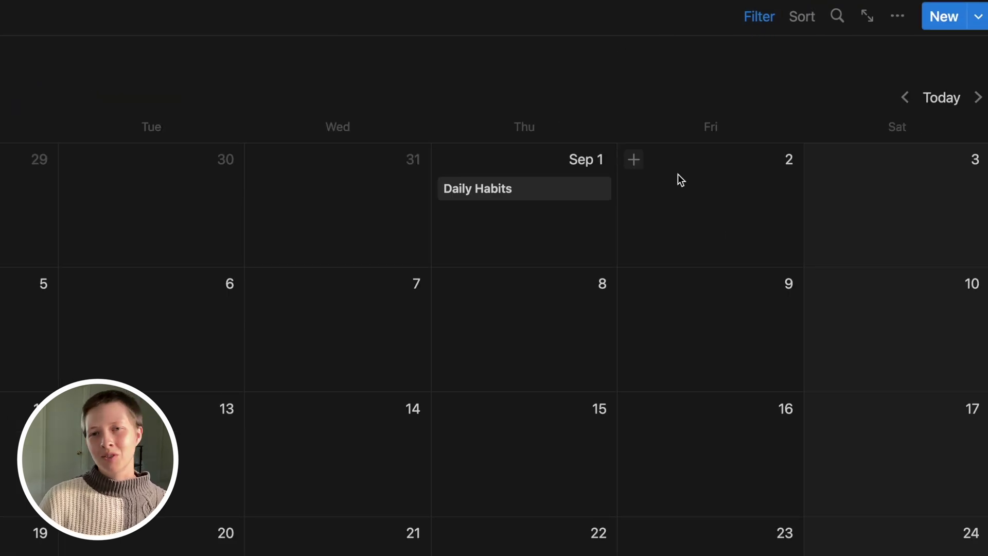
# Add a new entry on September 2 in the My Habits calendar
pyautogui.click(634, 160)
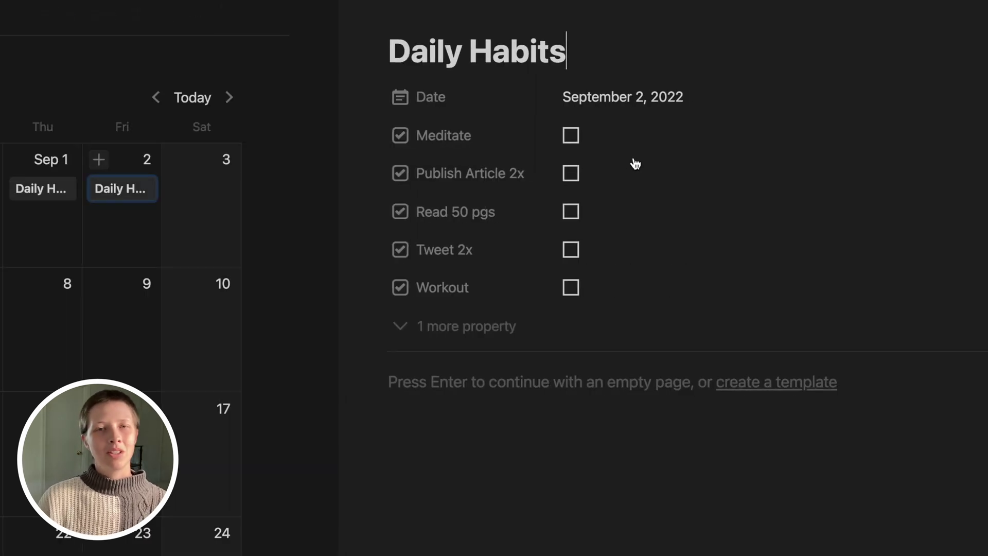
# Check the hidden Analytics relation of the September 2 Daily Habits entry, and close the entry
pyautogui.click(448, 326)
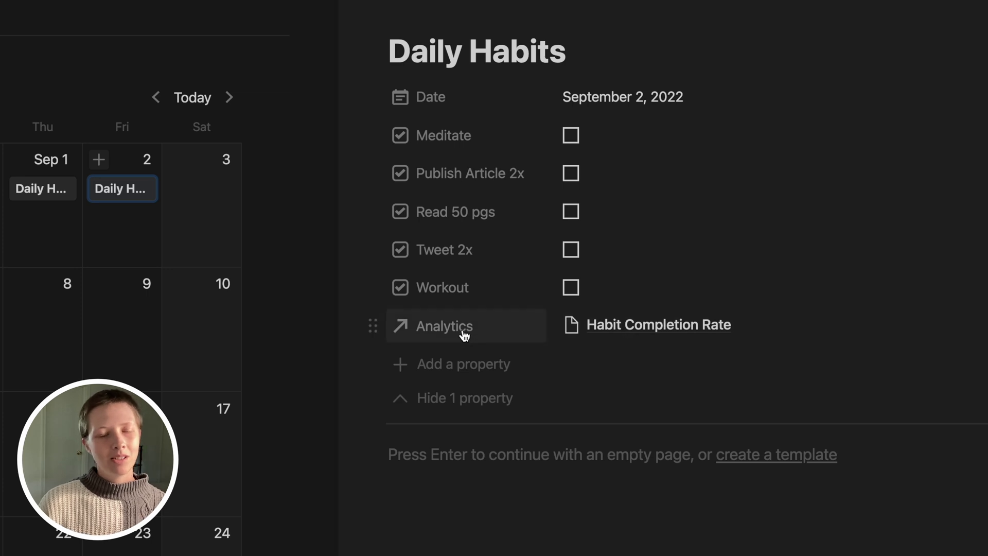
pyautogui.click(446, 406)
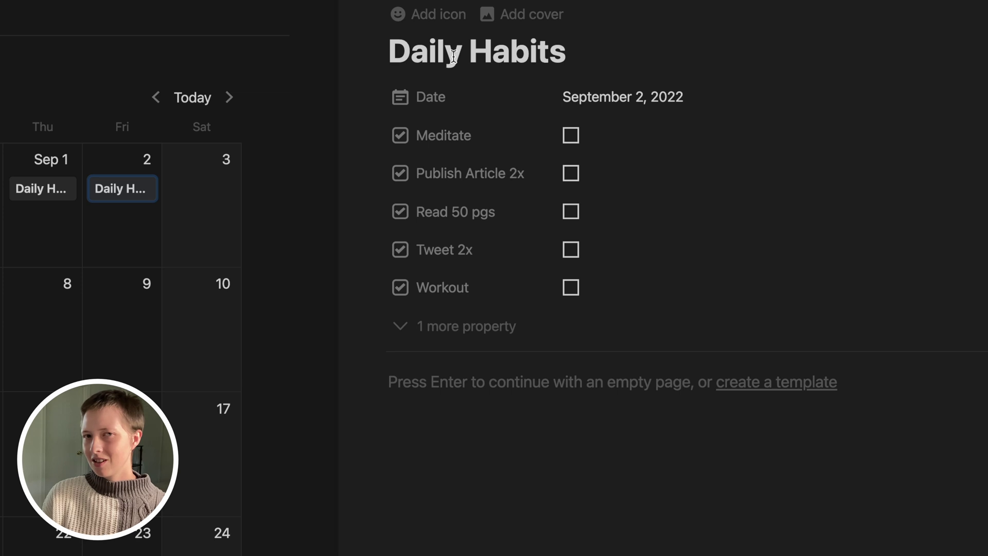
pyautogui.click(376, 3)
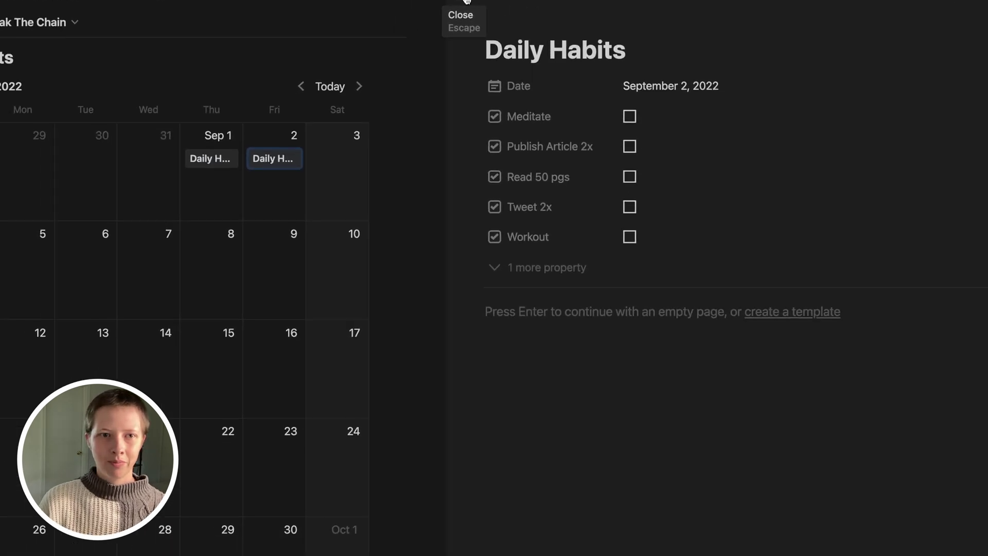
# Show the Publish Article 2x, Meditate, Read 50 pgs, Tweet 2x and Workout properties in the Don't Break The Chain calendar view
pyautogui.scroll(1, 637, 134)
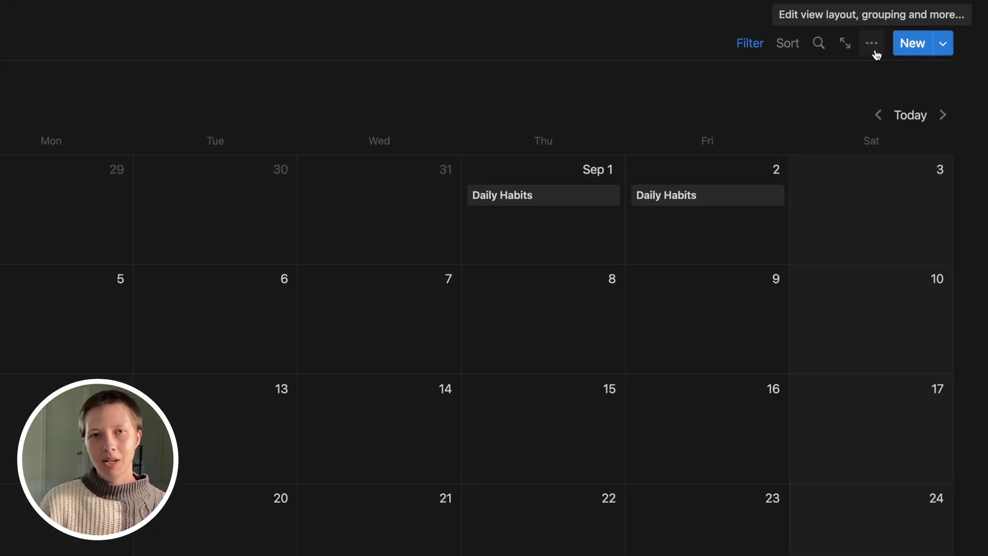
pyautogui.click(873, 47)
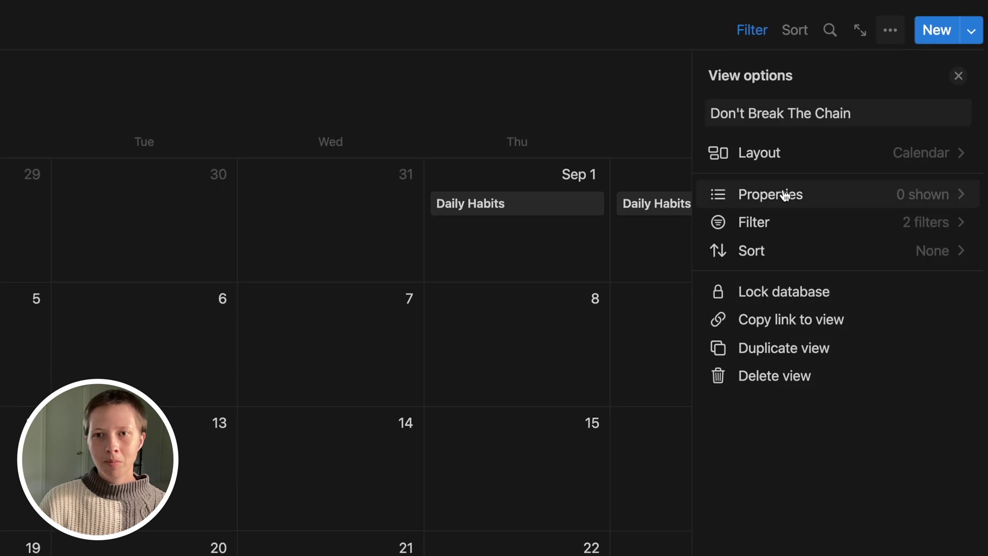
pyautogui.click(785, 196)
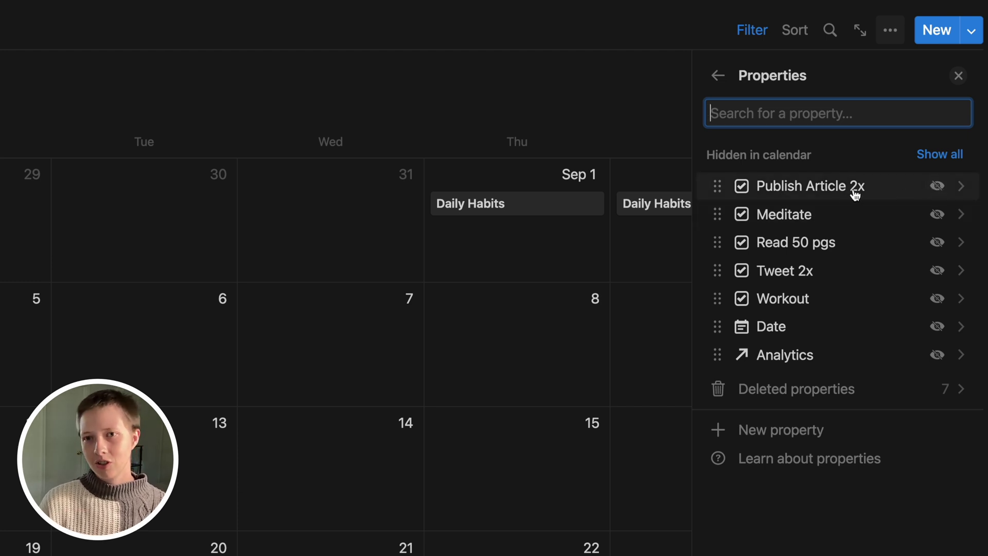
pyautogui.click(938, 186)
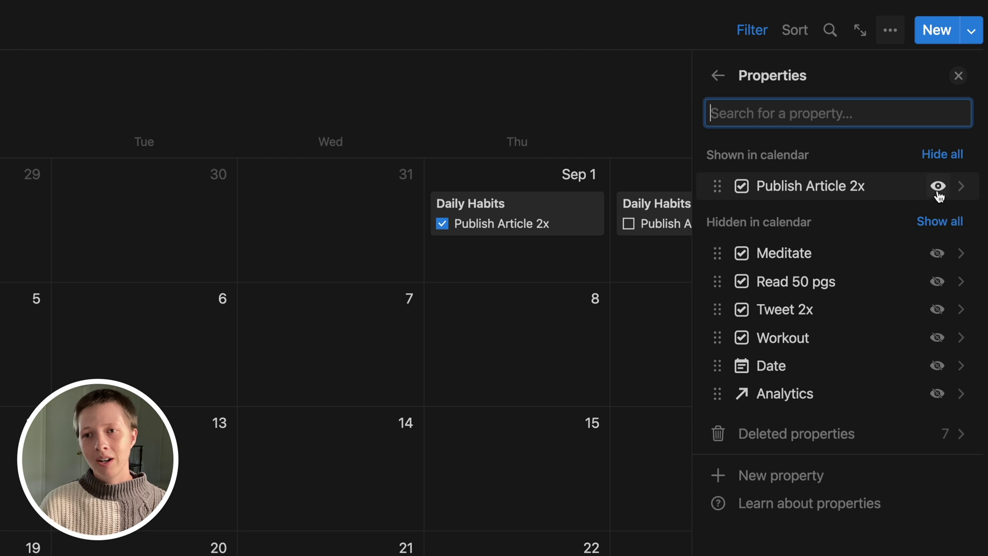
pyautogui.click(938, 253)
pyautogui.click(937, 281)
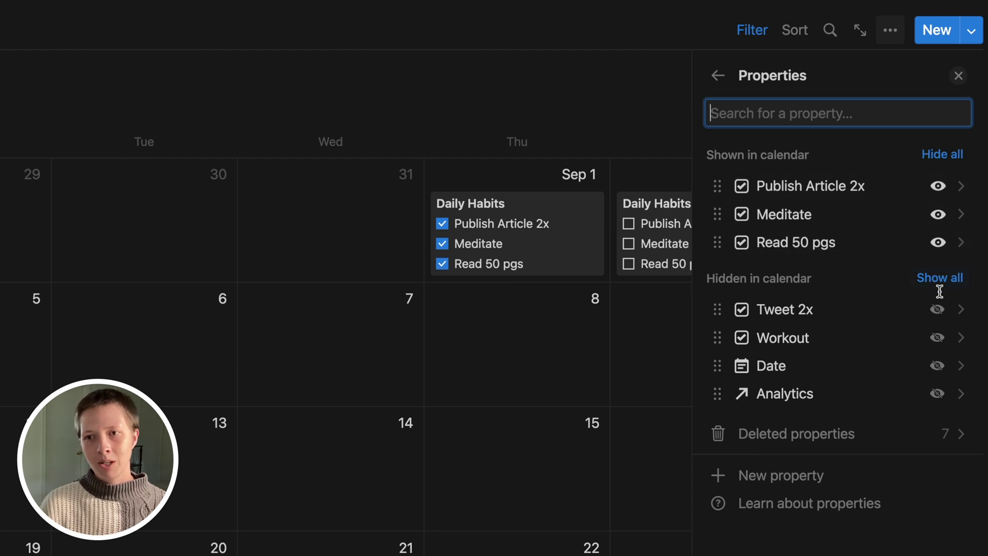
pyautogui.click(939, 309)
pyautogui.click(940, 345)
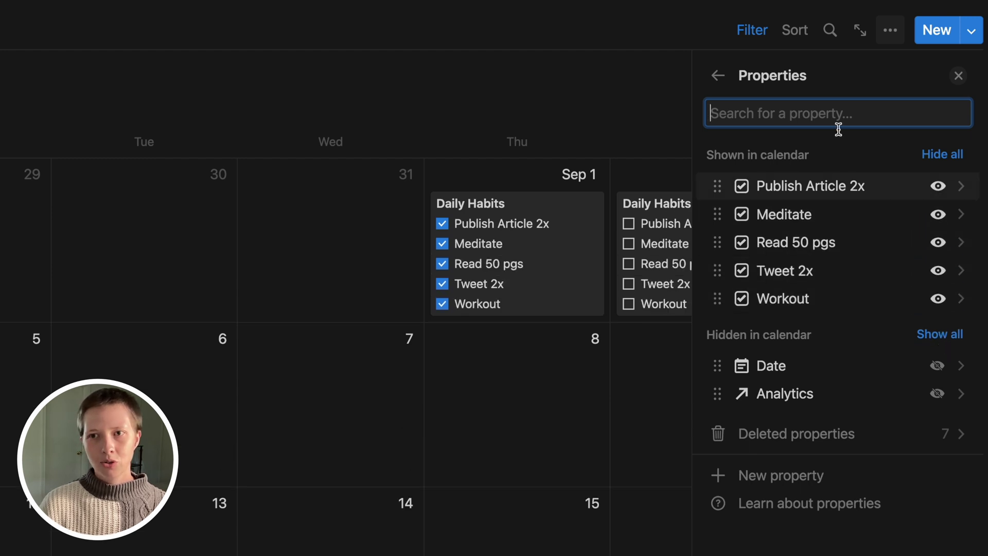
pyautogui.click(960, 77)
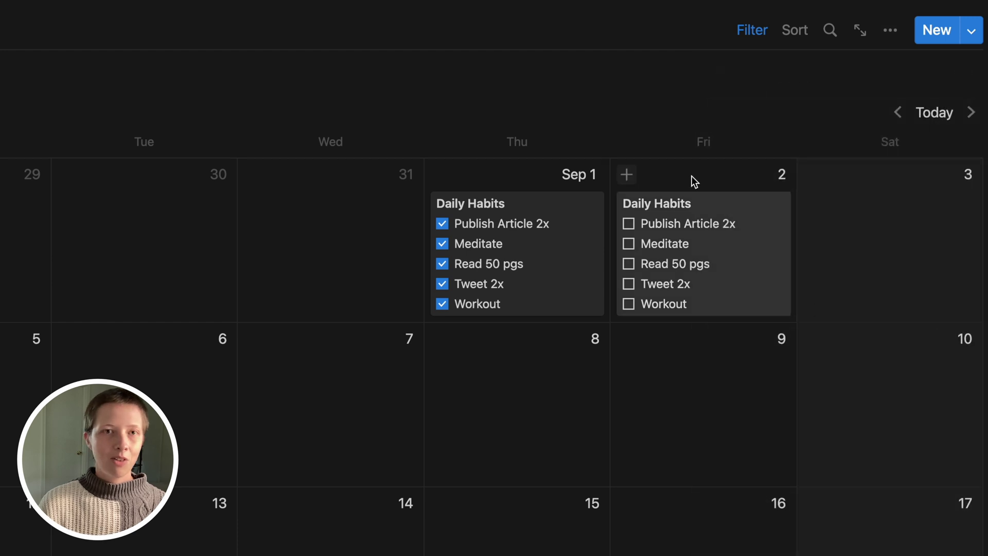
# Mark Publish Article 2x, Read 50 pgs, Tweet 2x and Workout as done on the September 2 entry
pyautogui.click(628, 223)
pyautogui.click(629, 265)
pyautogui.click(628, 283)
pyautogui.click(628, 304)
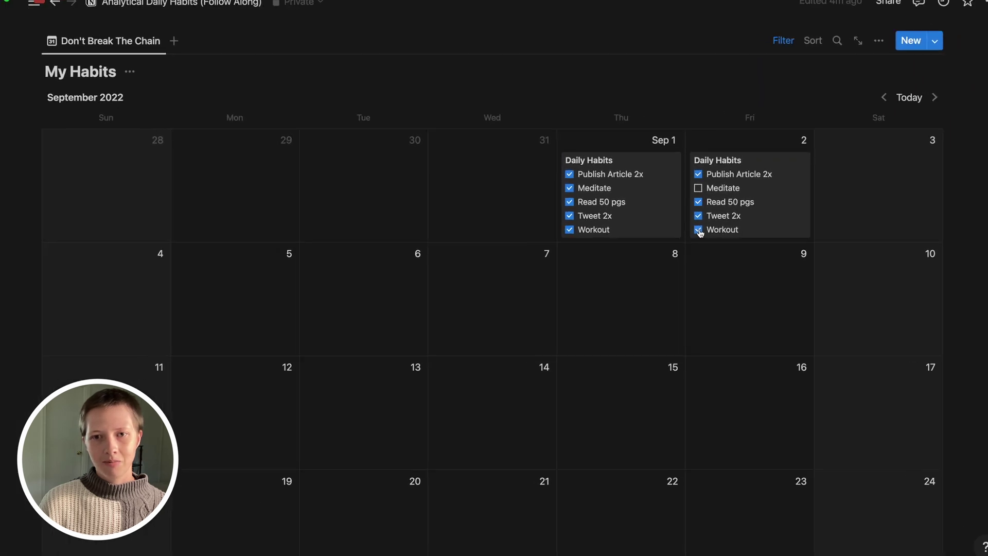
# Duplicate the September 2 Daily Habits entry several times and move one copy to September 3
pyautogui.scroll(2, 851, 344)
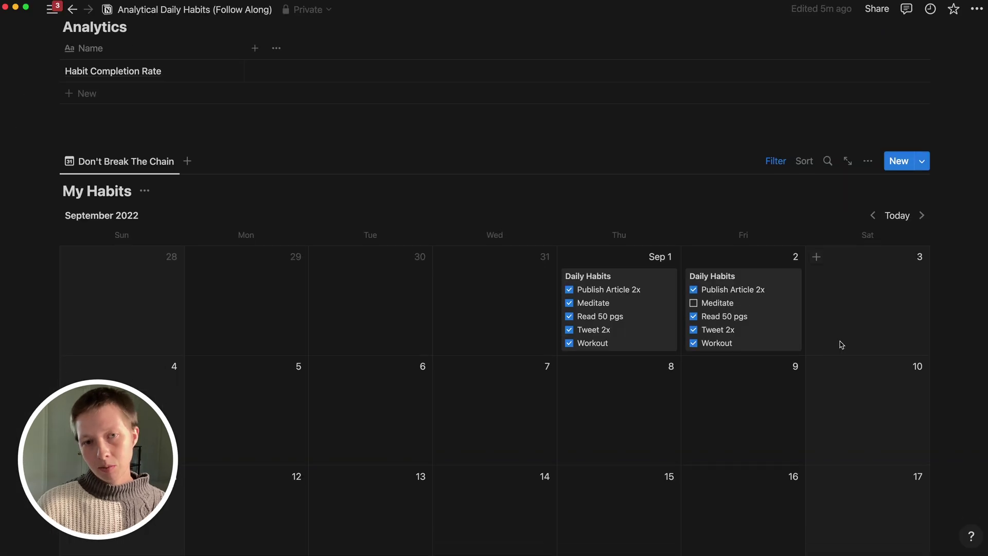
pyautogui.scroll(-3, 851, 344)
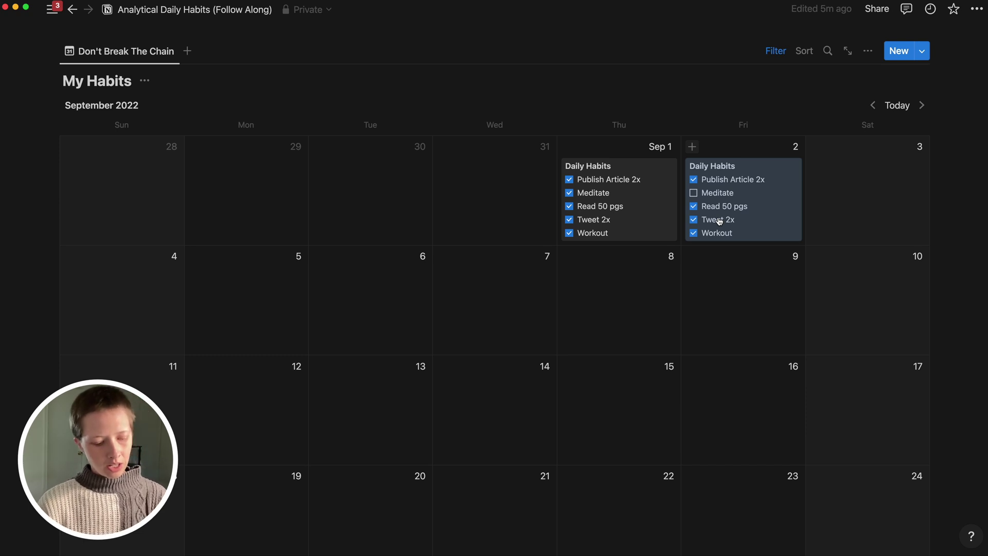
pyautogui.press('super+d')
pyautogui.press('super+d')
pyautogui.press('super+d')
pyautogui.press('super+d')
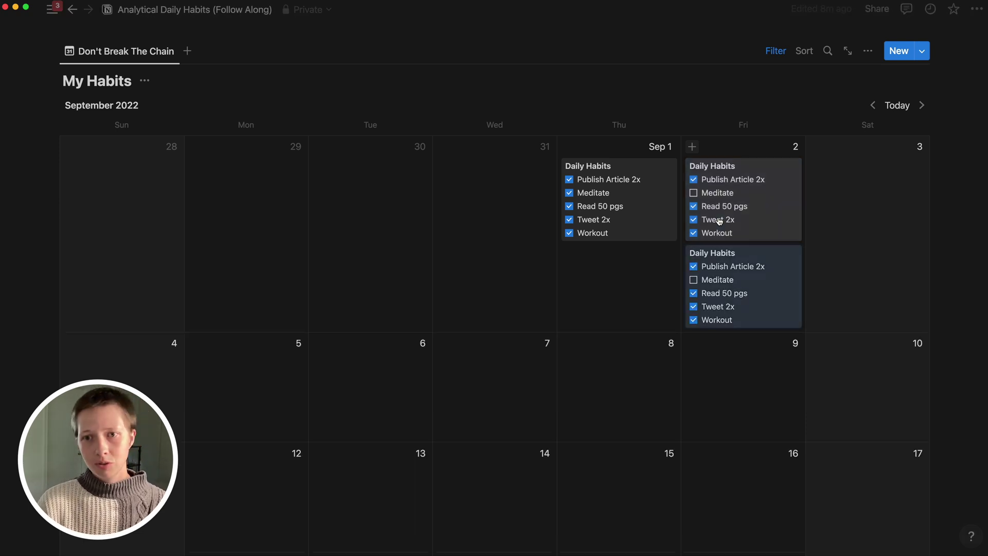
pyautogui.moveTo(719, 221); pyautogui.dragTo(898, 234)
# Move the remaining Daily Habits copies from September 2 to September 4, 5, 6, 7 and 8, one per day
pyautogui.scroll(-4, 898, 234)
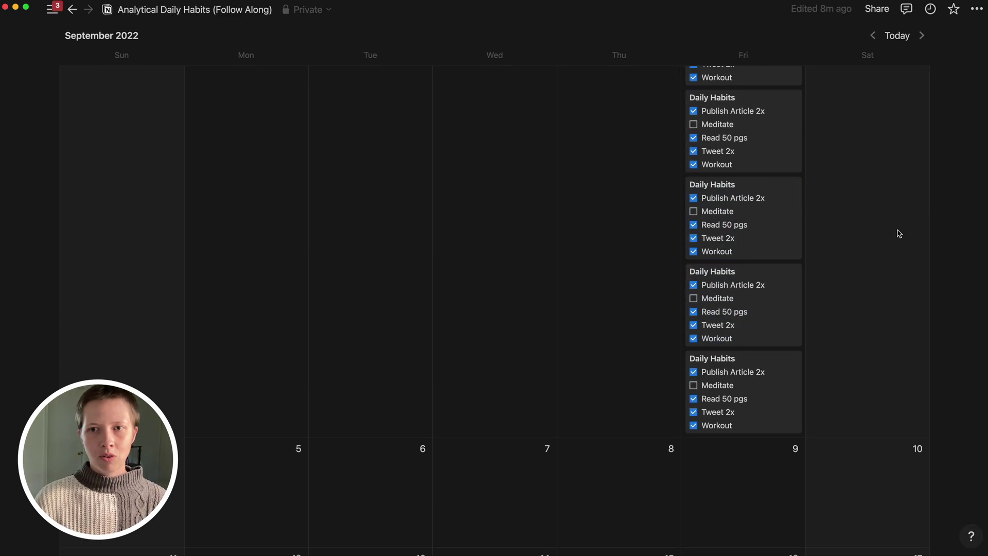
pyautogui.moveTo(694, 347); pyautogui.dragTo(154, 447)
pyautogui.moveTo(758, 255); pyautogui.dragTo(233, 368)
pyautogui.moveTo(737, 213); pyautogui.dragTo(399, 272)
pyautogui.moveTo(720, 136); pyautogui.dragTo(482, 202)
pyautogui.scroll(4, 720, 231)
pyautogui.moveTo(731, 288); pyautogui.dragTo(623, 329)
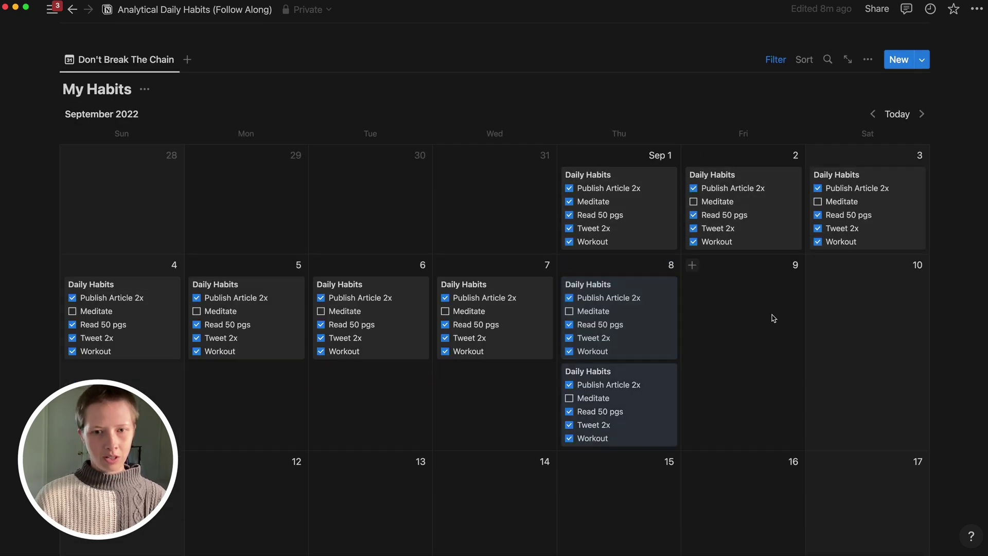
# Spread further Daily Habits copies over September 9 through 14, one per day
pyautogui.moveTo(628, 412); pyautogui.dragTo(746, 329)
pyautogui.moveTo(644, 381); pyautogui.dragTo(832, 386)
pyautogui.moveTo(628, 441); pyautogui.dragTo(494, 535)
# Hide the My Habits relation column in the Analytics table
pyautogui.scroll(1, 945, 294)
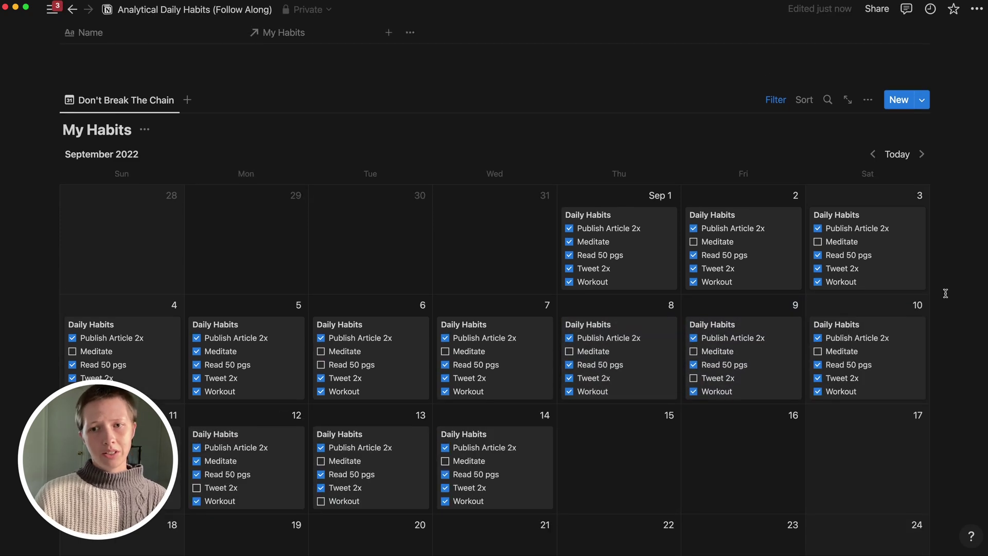
pyautogui.scroll(10, 945, 293)
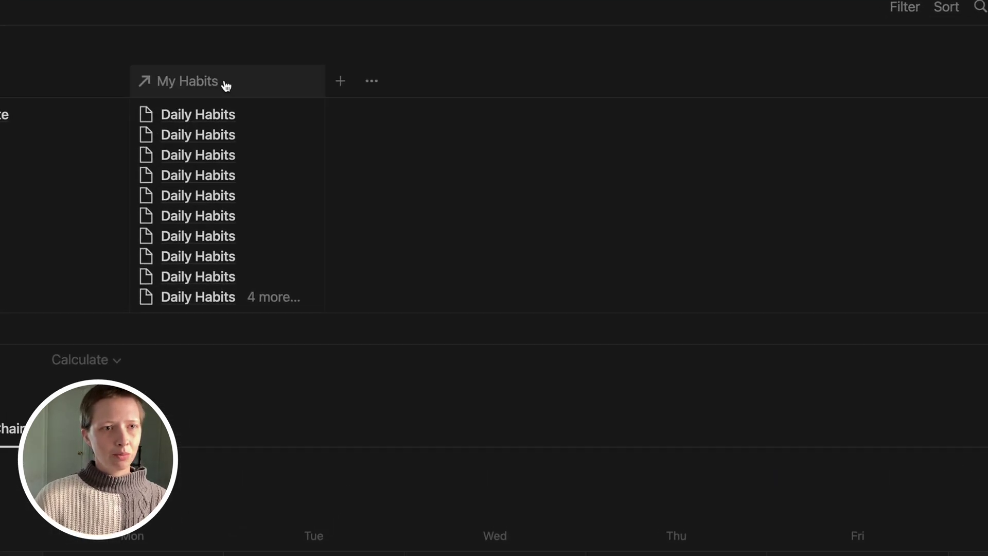
pyautogui.click(183, 77)
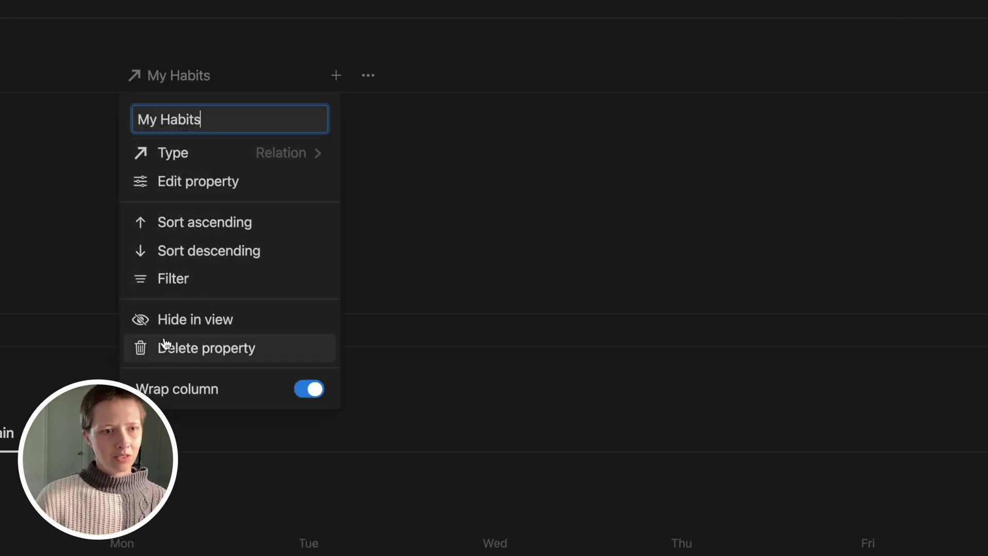
pyautogui.click(171, 323)
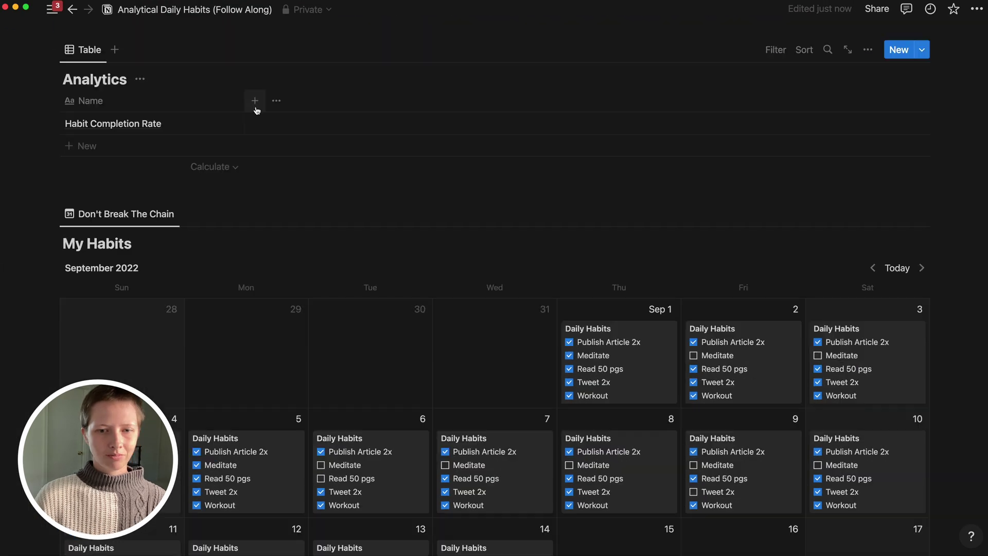
# Add a Formula property named Daily Rate to the My Habits database from the September 8 Daily Habits entry
pyautogui.scroll(-5, 257, 111)
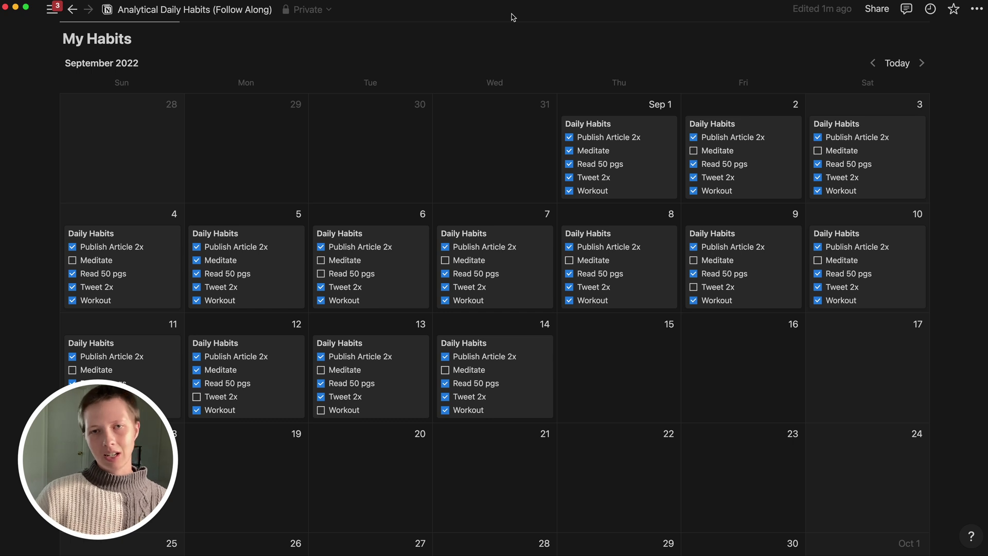
pyautogui.click(594, 289)
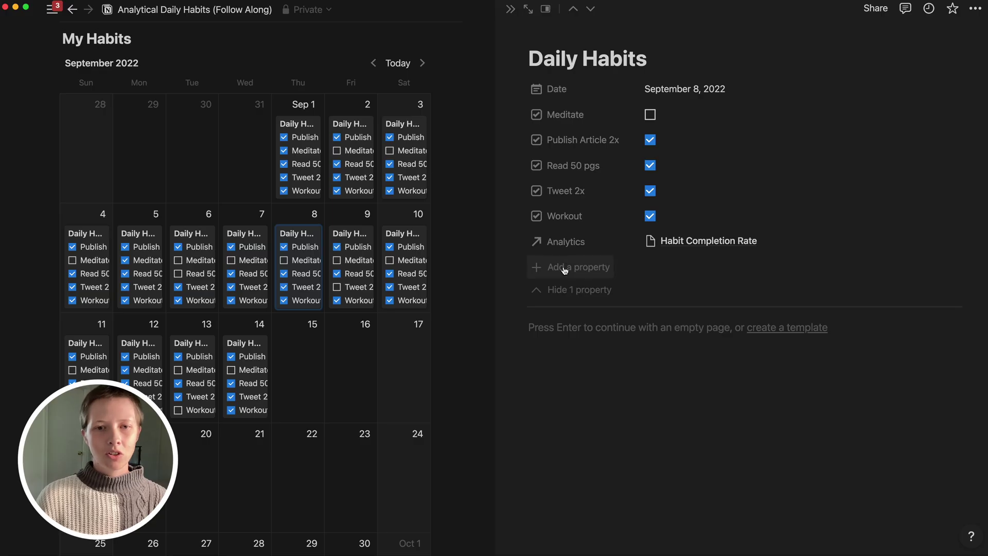
pyautogui.click(564, 270)
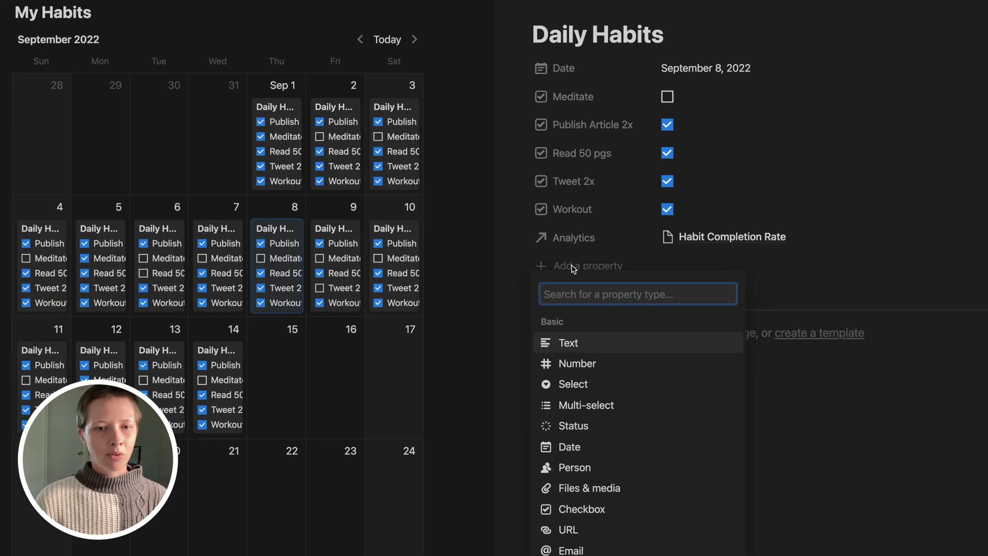
pyautogui.scroll(-3, 572, 354)
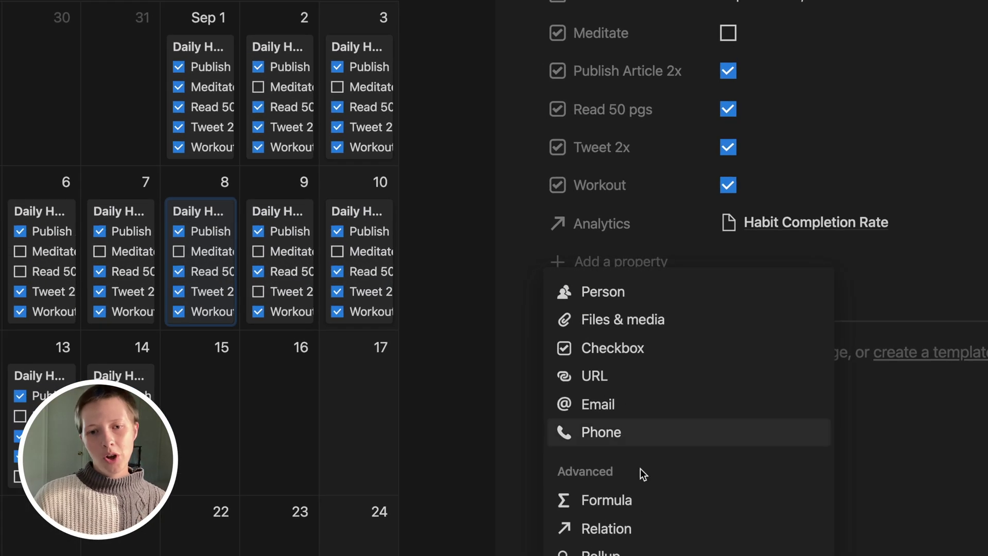
pyautogui.click(653, 501)
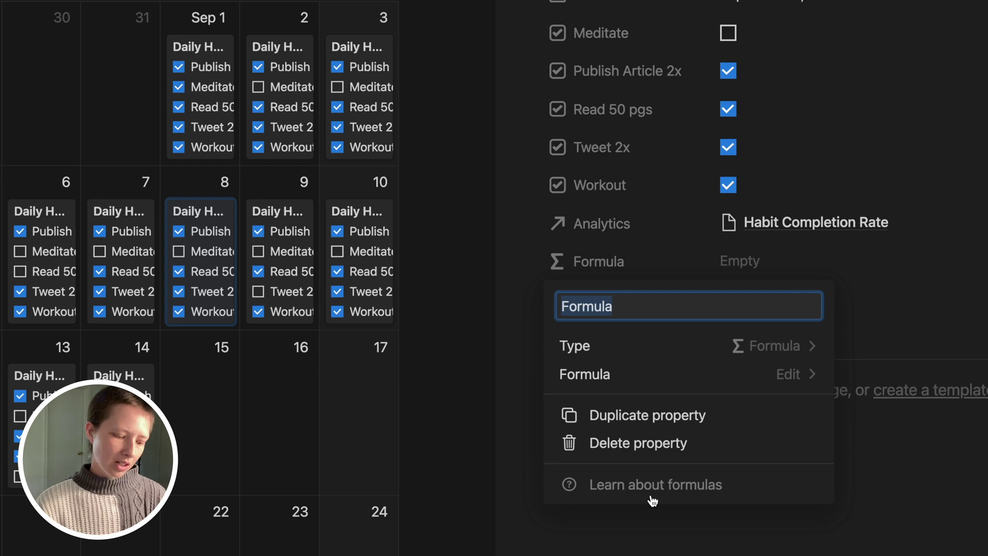
pyautogui.write('Daily Rate')
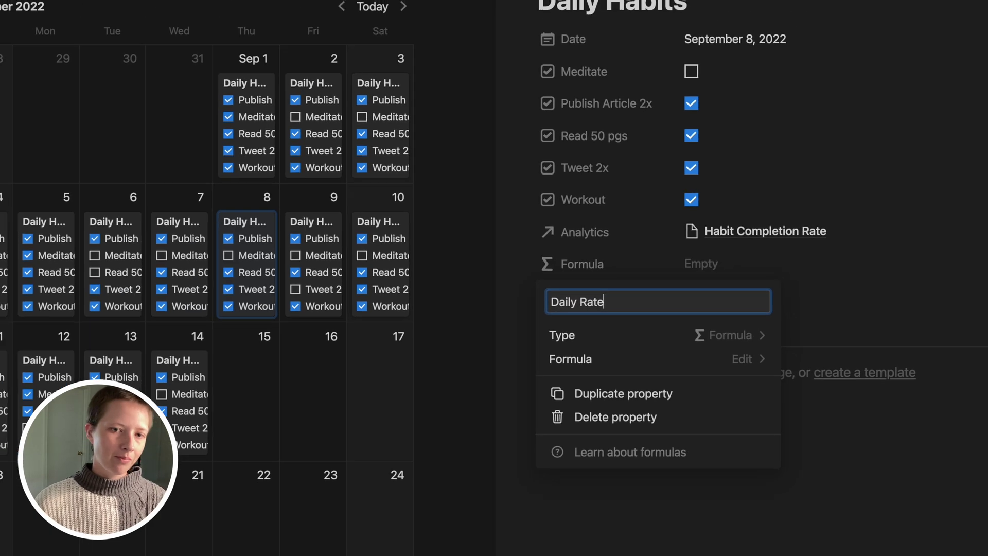
pyautogui.click(877, 282)
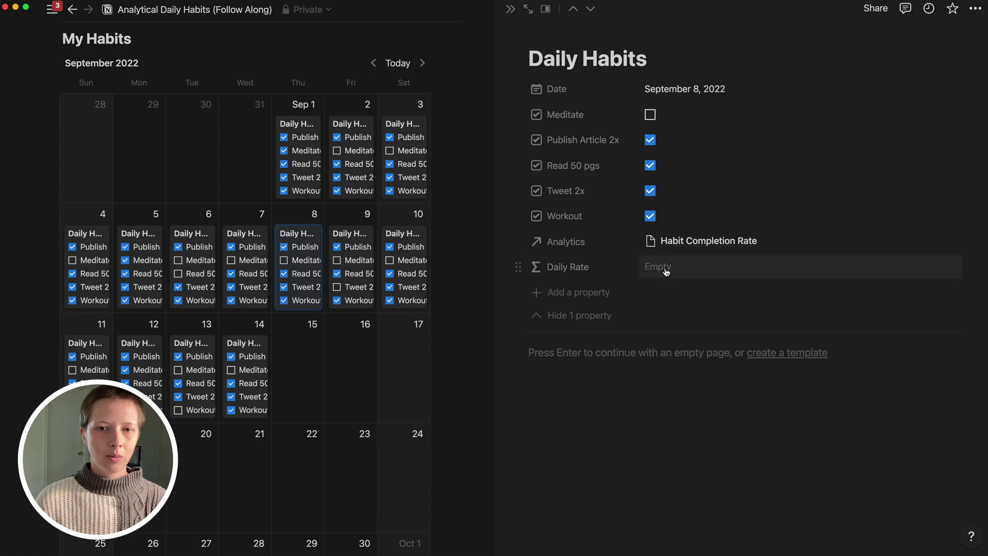
# Start the Daily Rate formula with toNumber(prop("Read 50 pgs"))
pyautogui.click(686, 271)
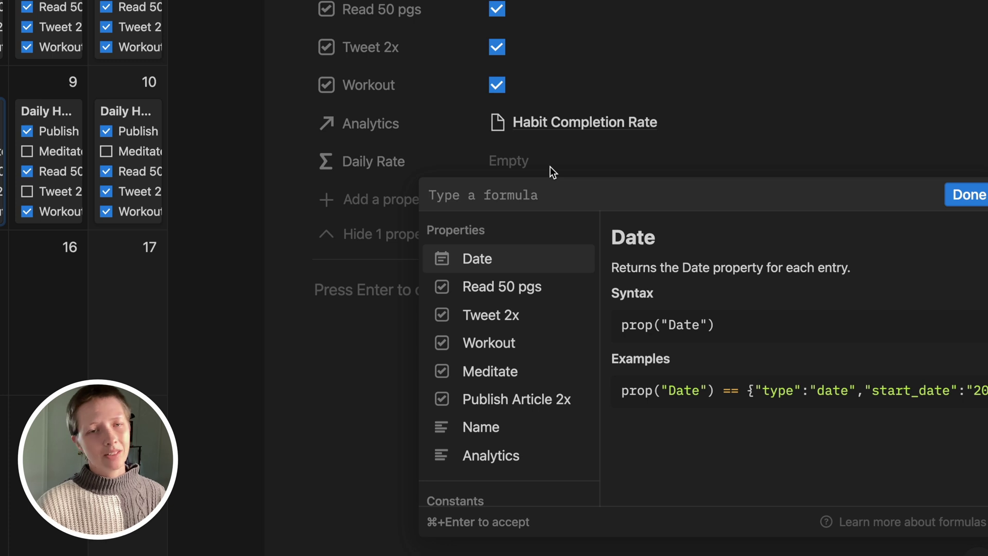
pyautogui.write('toN')
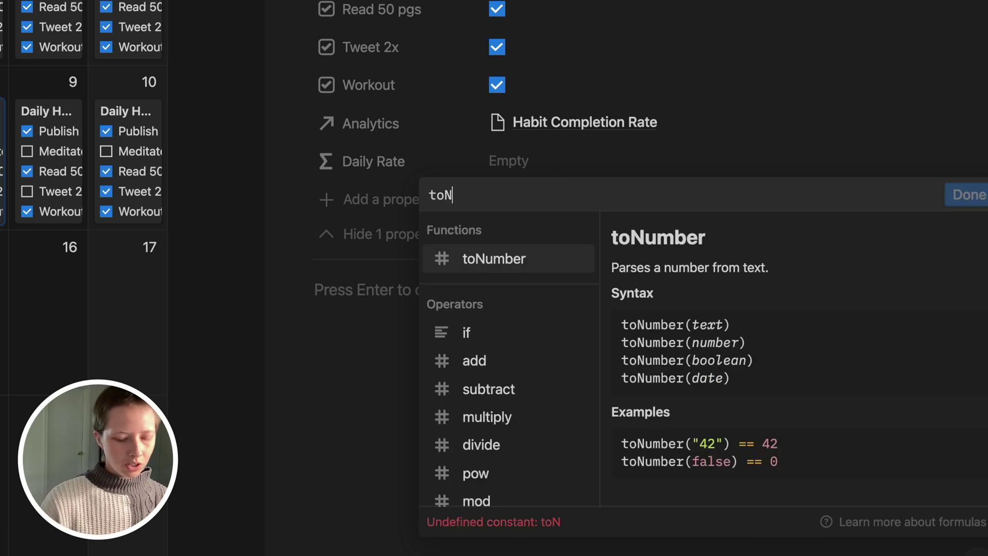
pyautogui.write('umber()')
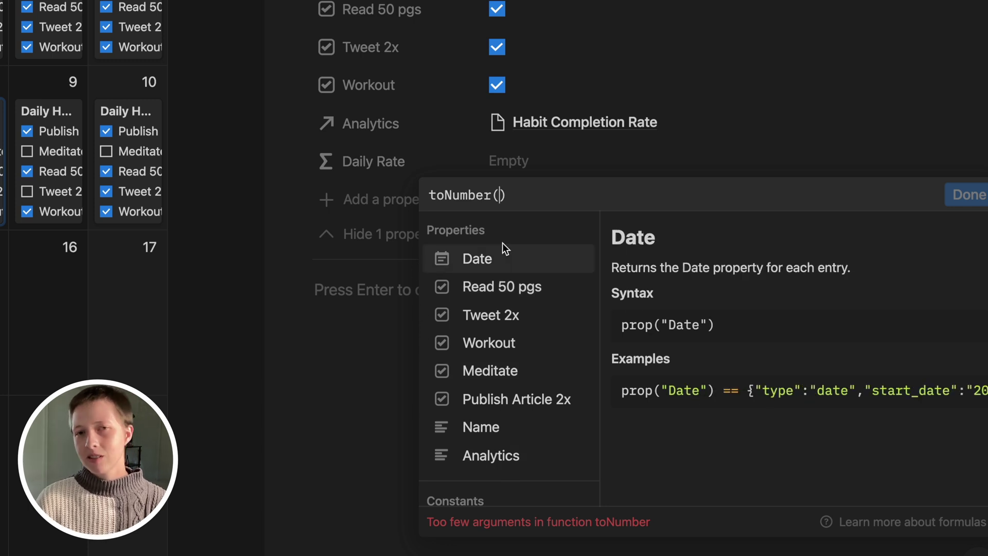
pyautogui.click(494, 293)
pyautogui.click(713, 200)
# Add toNumber(prop("Tweet 2x")) to the Daily Rate formula with a plus operator
pyautogui.write('+ ')
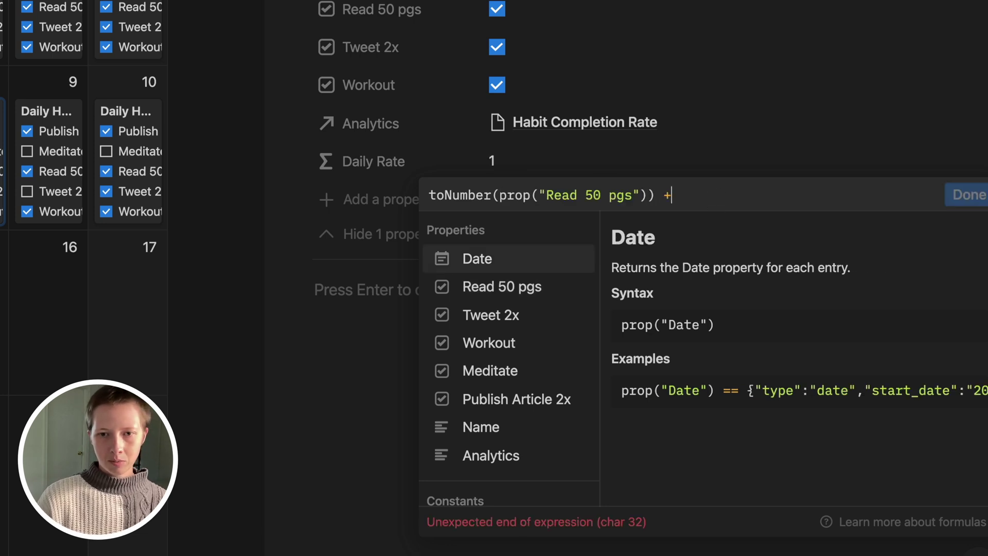
pyautogui.write('toNumber')
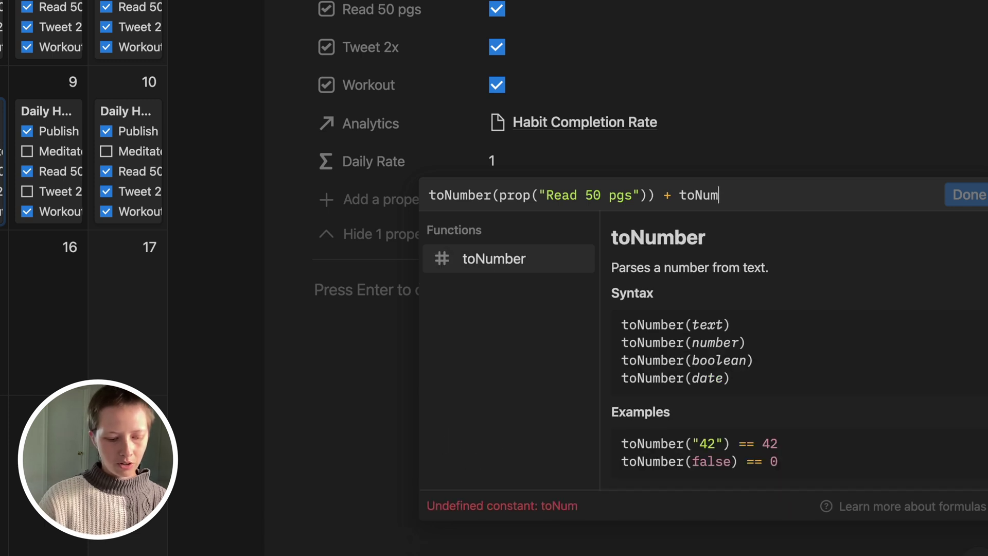
pyautogui.write('(')
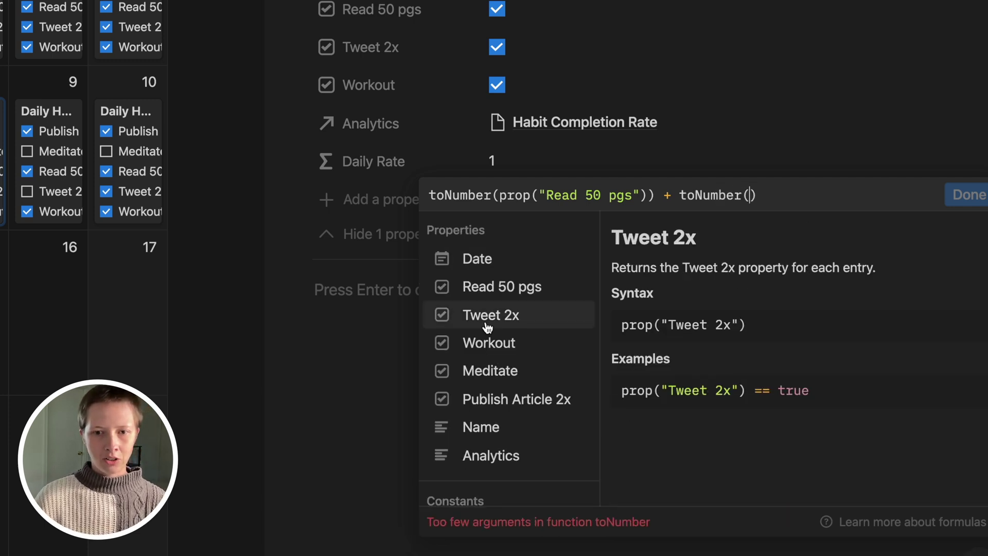
pyautogui.click(468, 322)
pyautogui.press('Right')
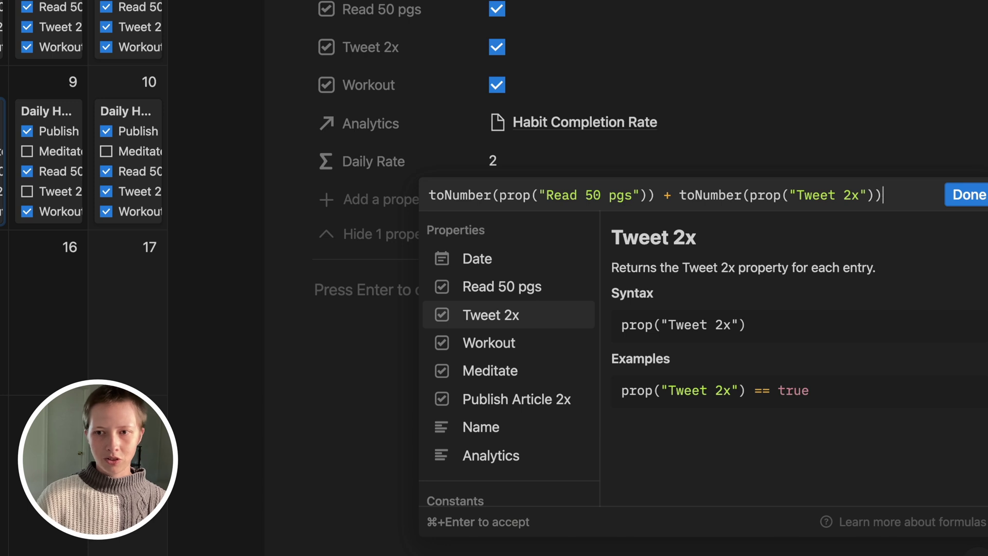
# Extend the Daily Rate sum with toNumber terms for the Workout, Meditate and Publish Article 2x properties
pyautogui.write('+ toNum')
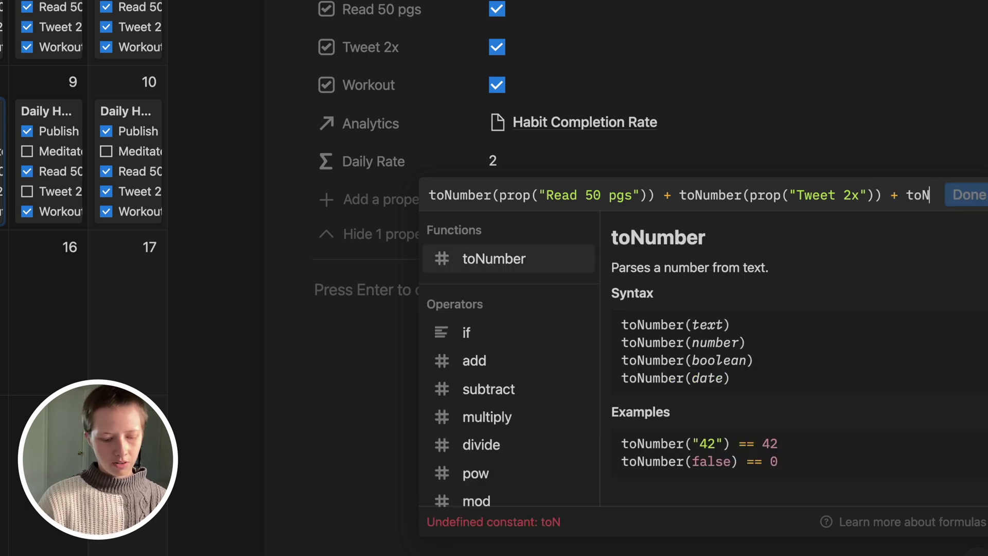
pyautogui.press('BackSpace')
pyautogui.write('mber(')
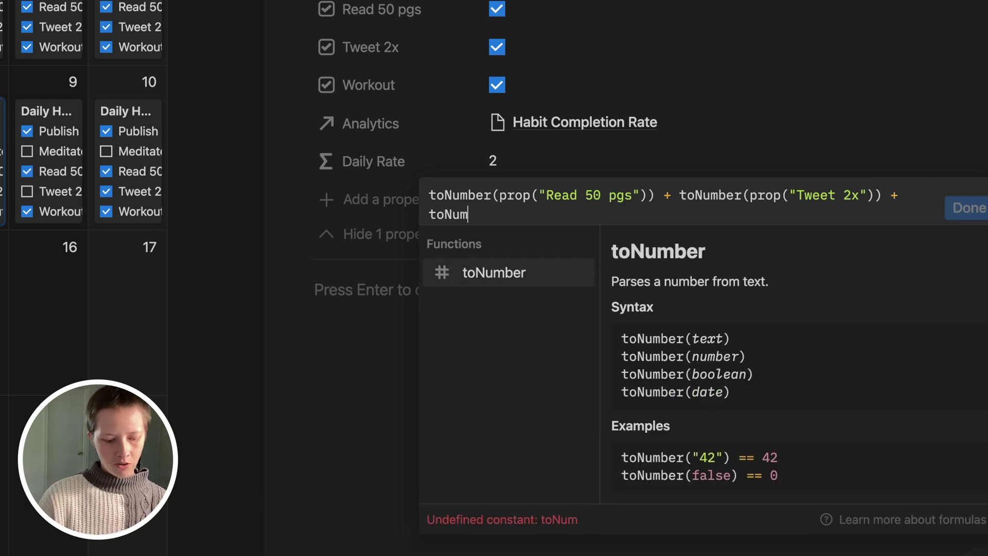
pyautogui.press('Left')
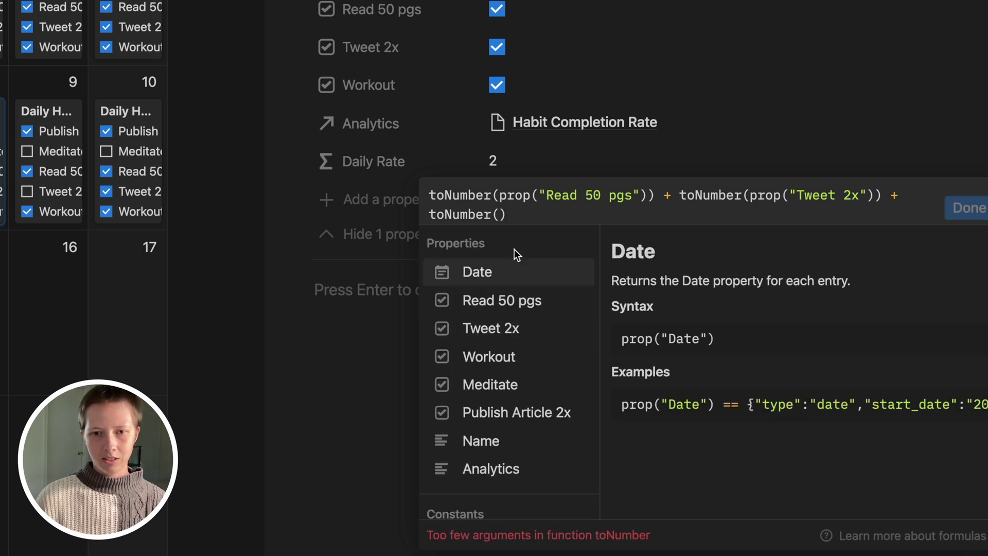
pyautogui.click(474, 355)
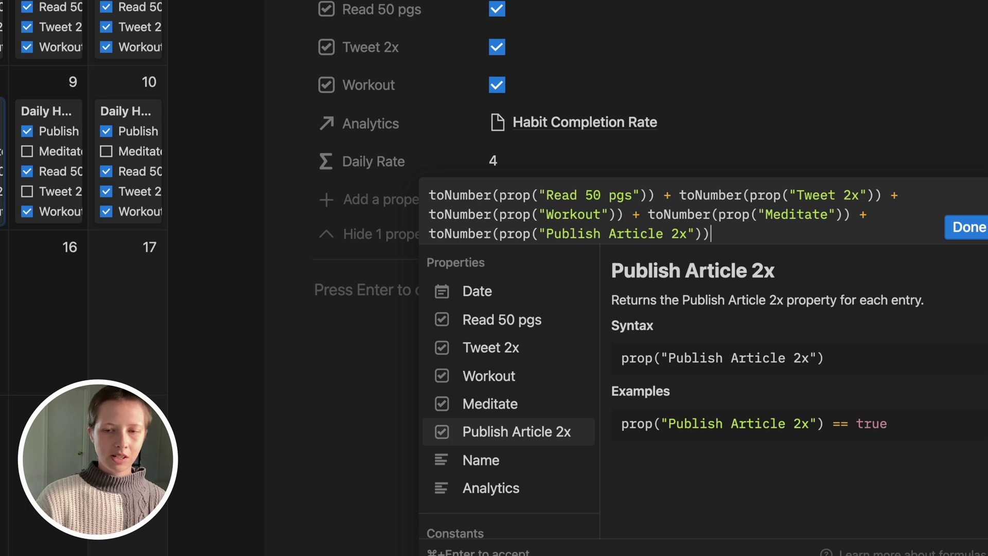
# Enclose the whole sum of toNumber terms in parentheses and divide it by 5
pyautogui.write(')')
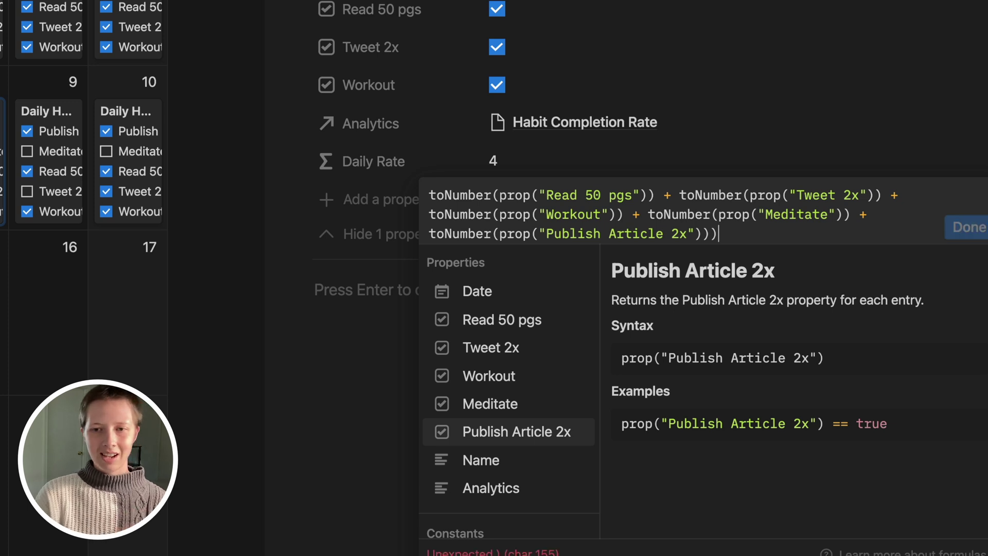
pyautogui.click(429, 196)
pyautogui.write('(')
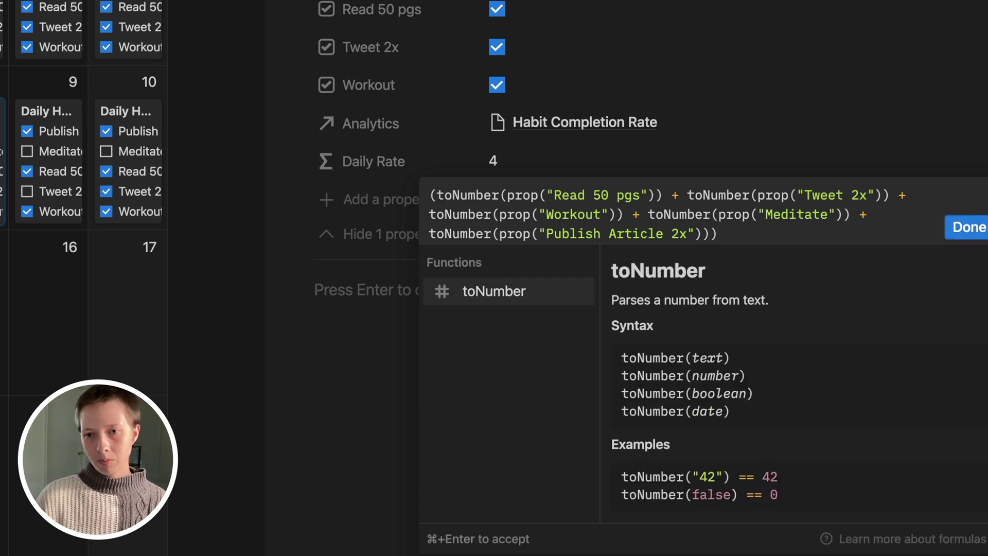
pyautogui.click(740, 227)
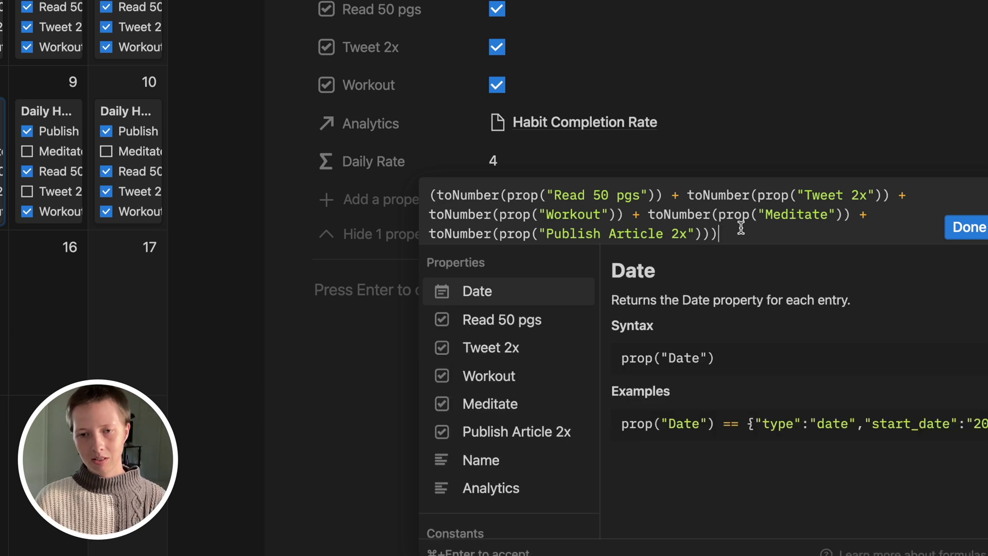
pyautogui.write('/ ')
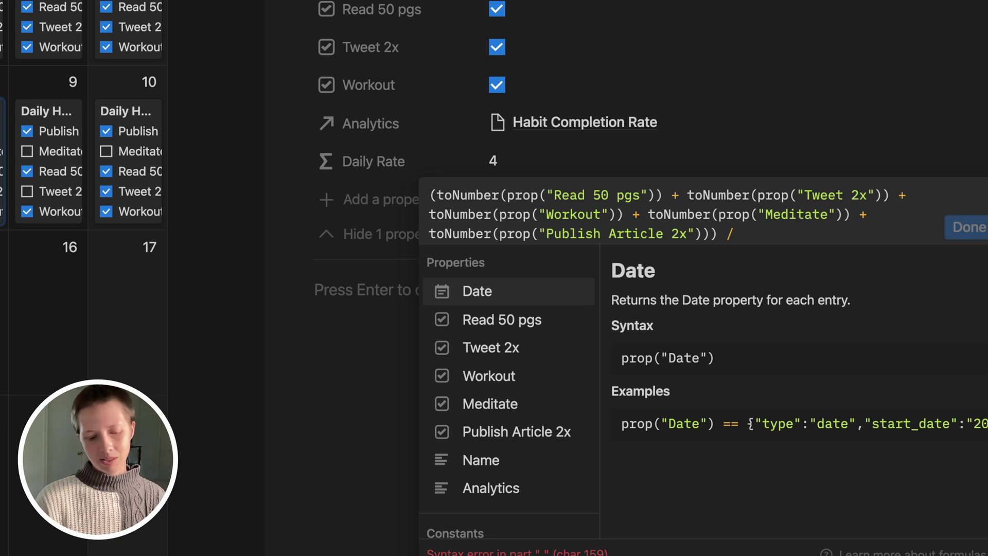
pyautogui.write('5')
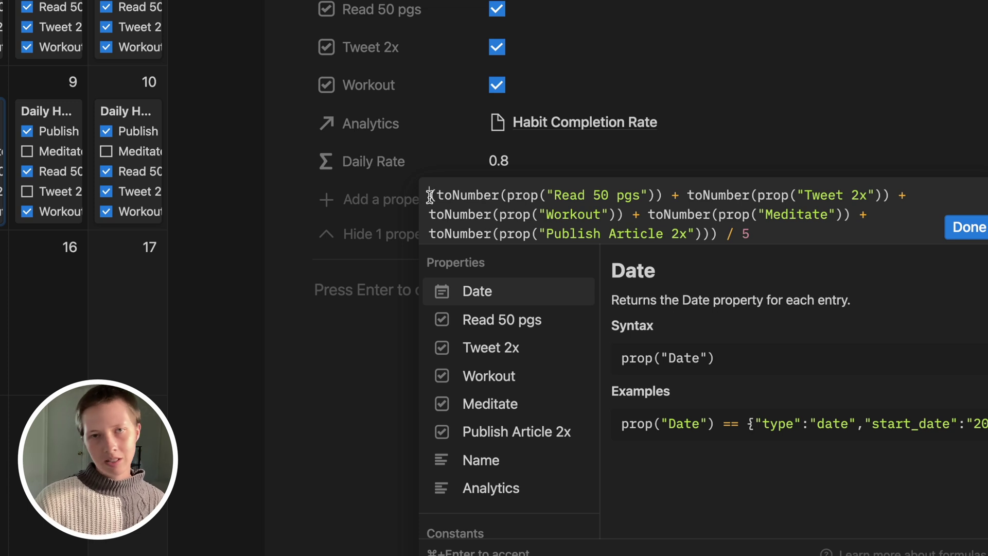
# Wrap the Daily Rate expression as floor(1000 * expression) / 1000 and save the formula
pyautogui.write('floor(')
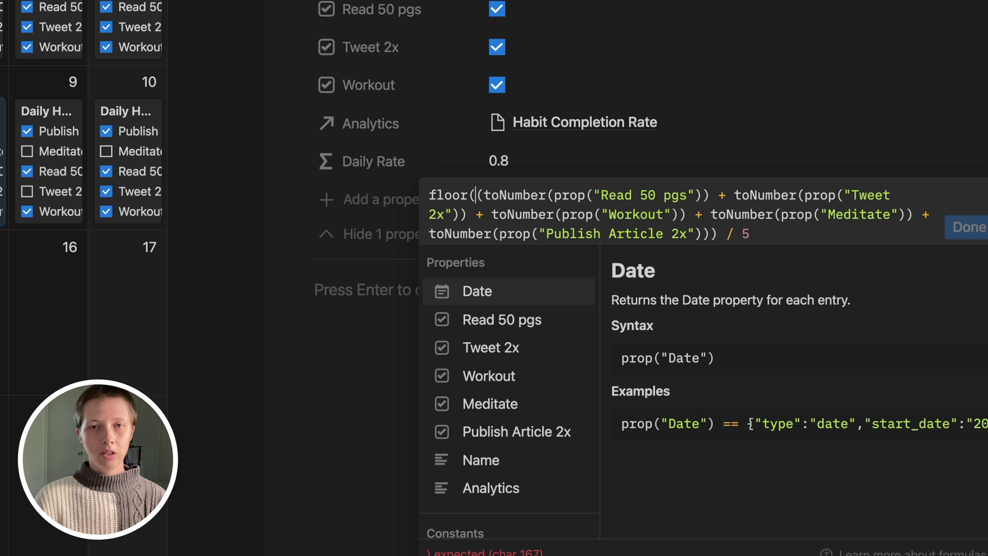
pyautogui.write('1000')
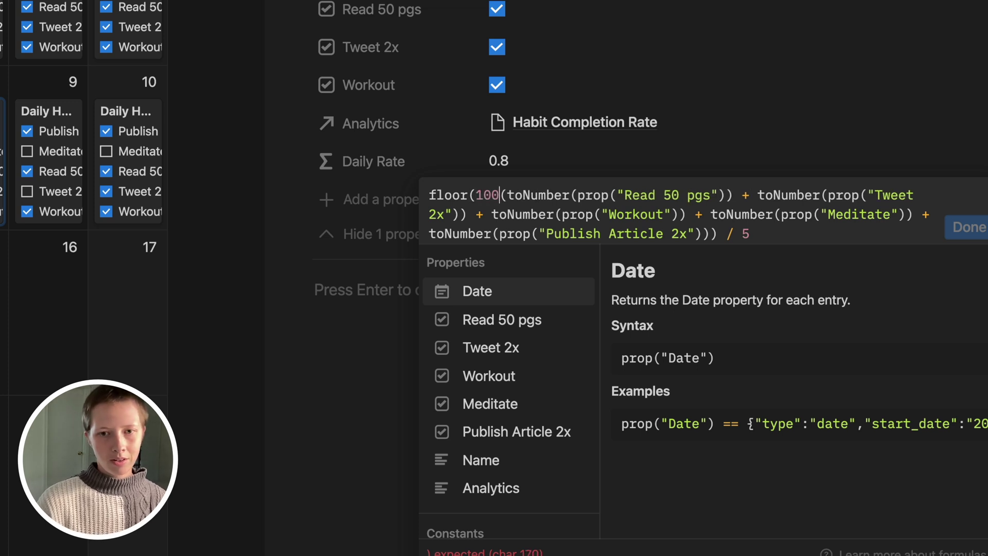
pyautogui.write(' *')
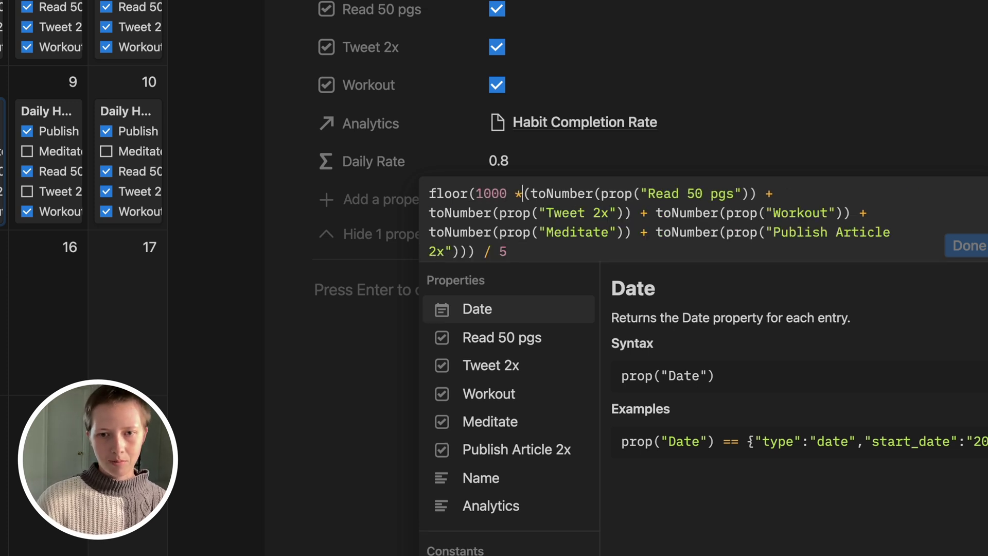
pyautogui.write(')')
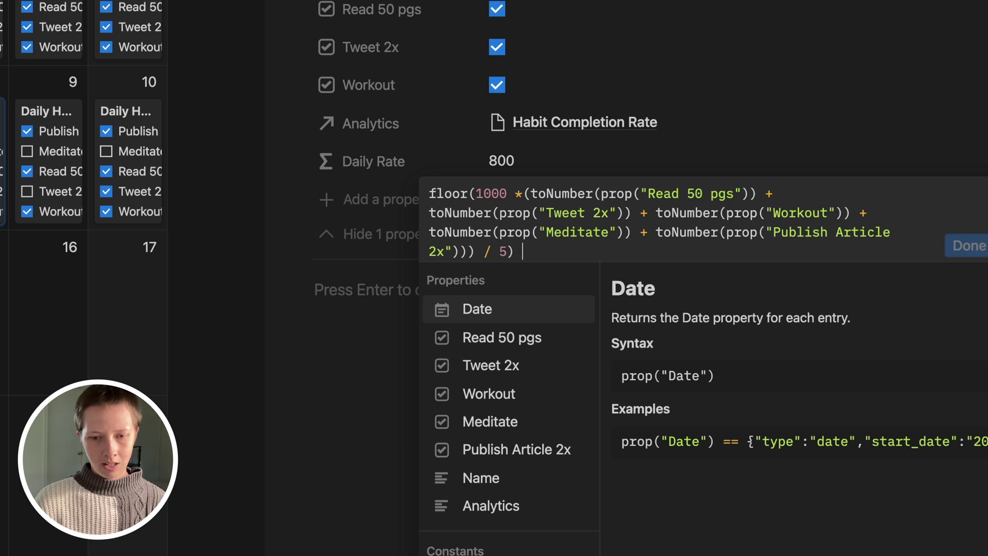
pyautogui.write(' / 1000')
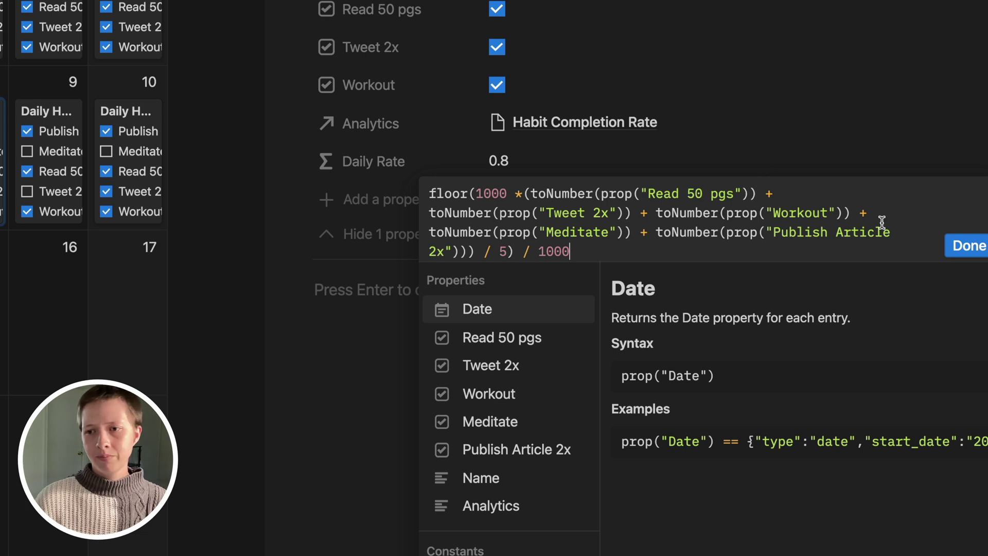
pyautogui.click(951, 249)
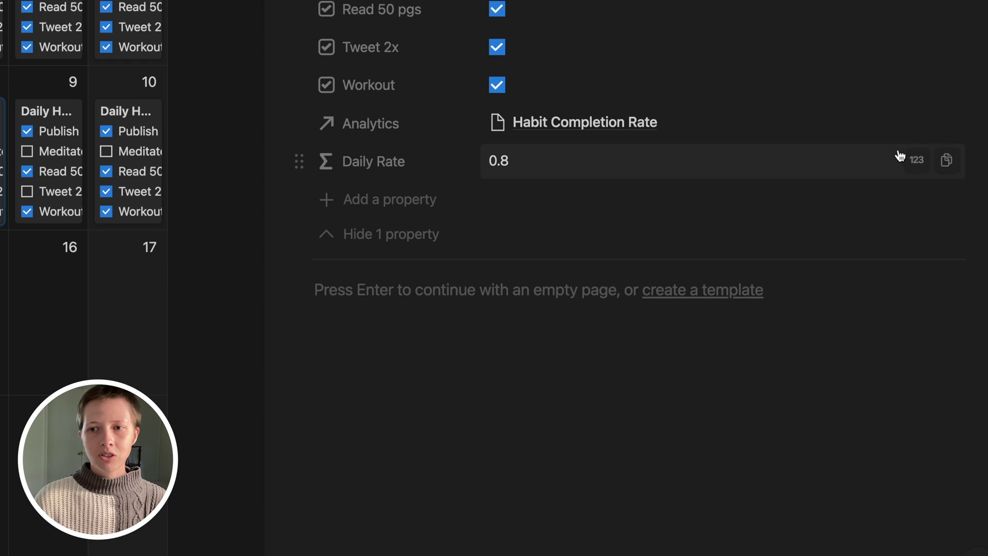
# Format Daily Rate as Percent and show it as a red bar with its number displayed
pyautogui.click(917, 160)
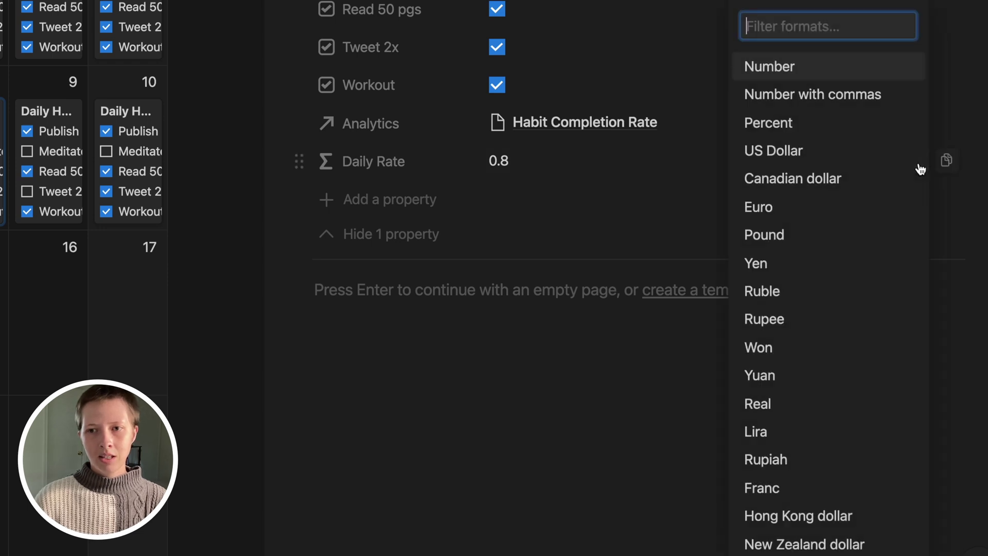
pyautogui.click(846, 126)
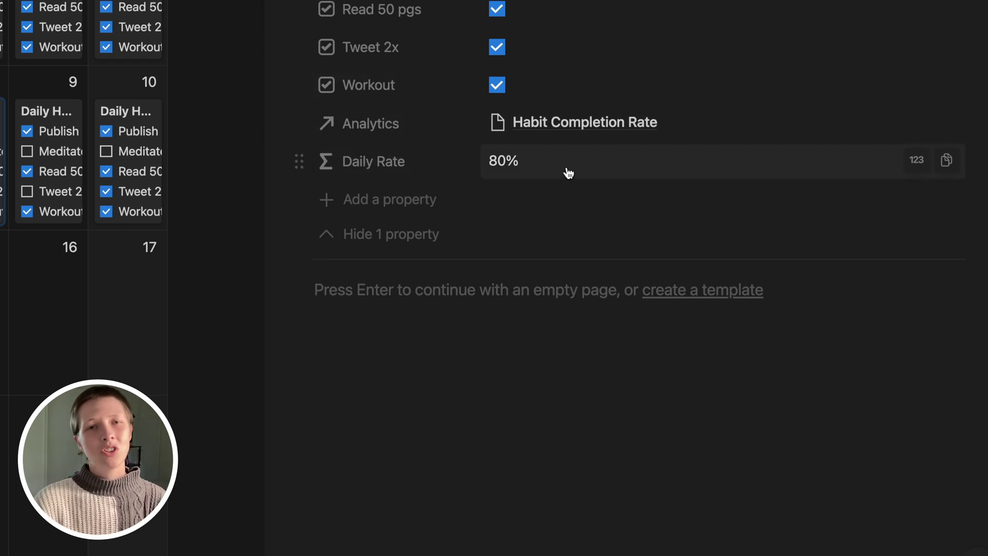
pyautogui.click(357, 165)
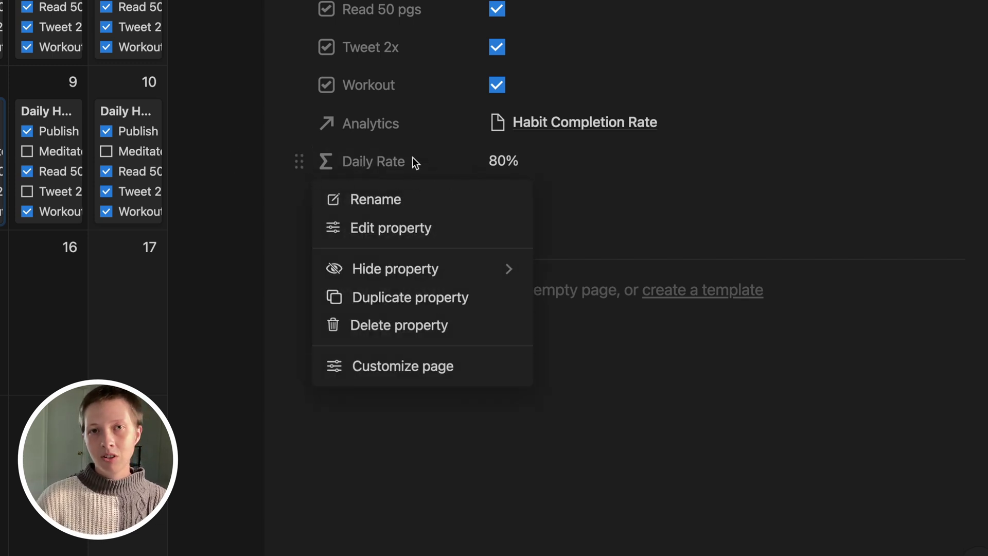
pyautogui.click(347, 231)
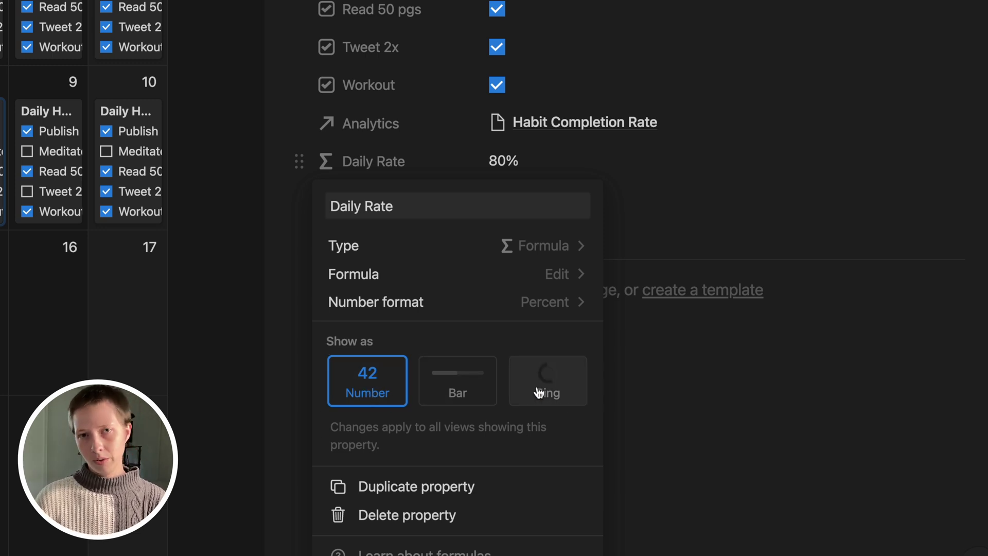
pyautogui.click(474, 392)
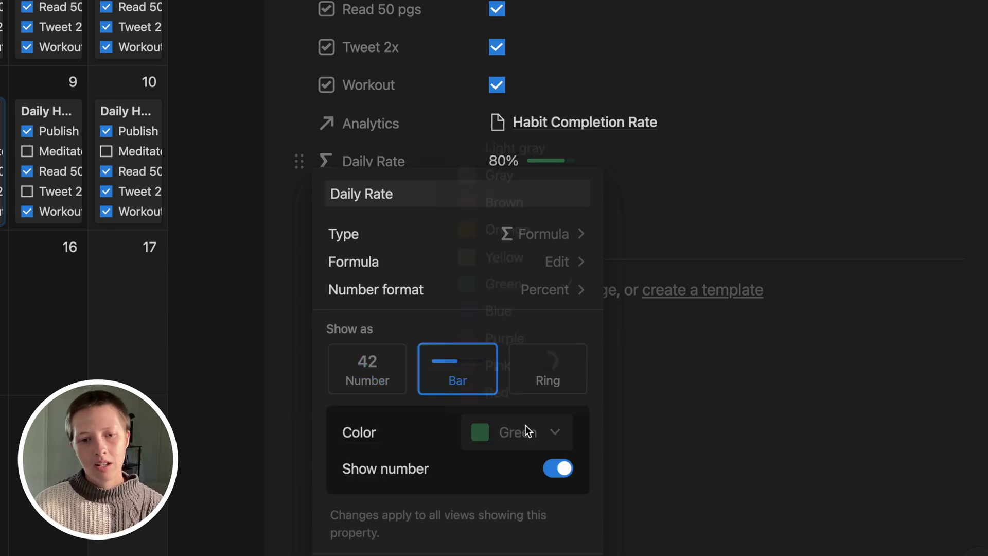
pyautogui.click(525, 427)
pyautogui.click(496, 404)
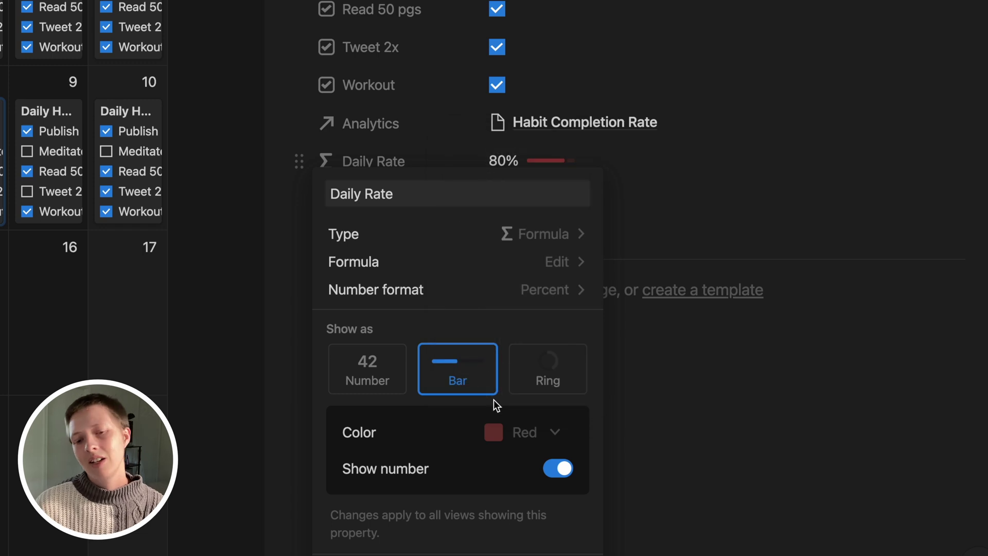
pyautogui.click(563, 477)
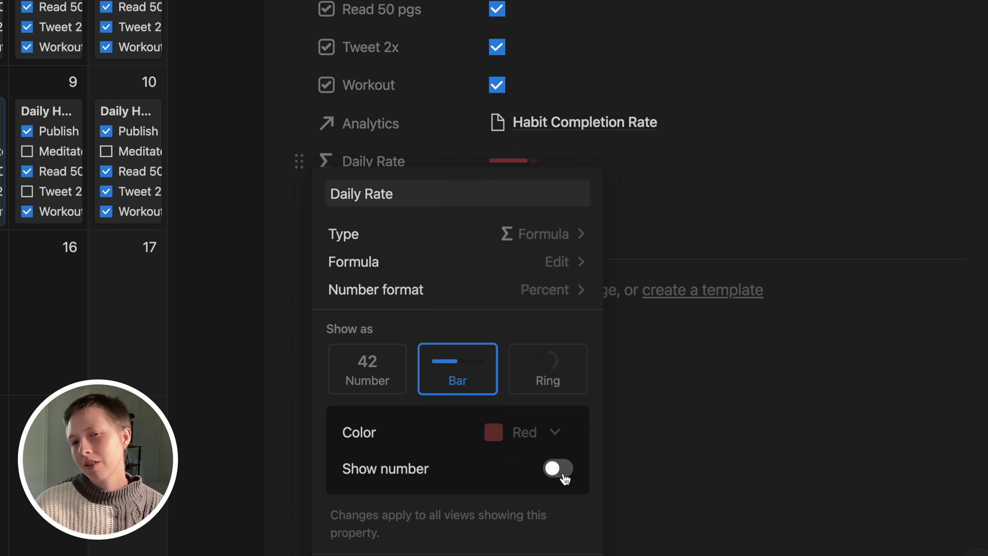
pyautogui.click(564, 478)
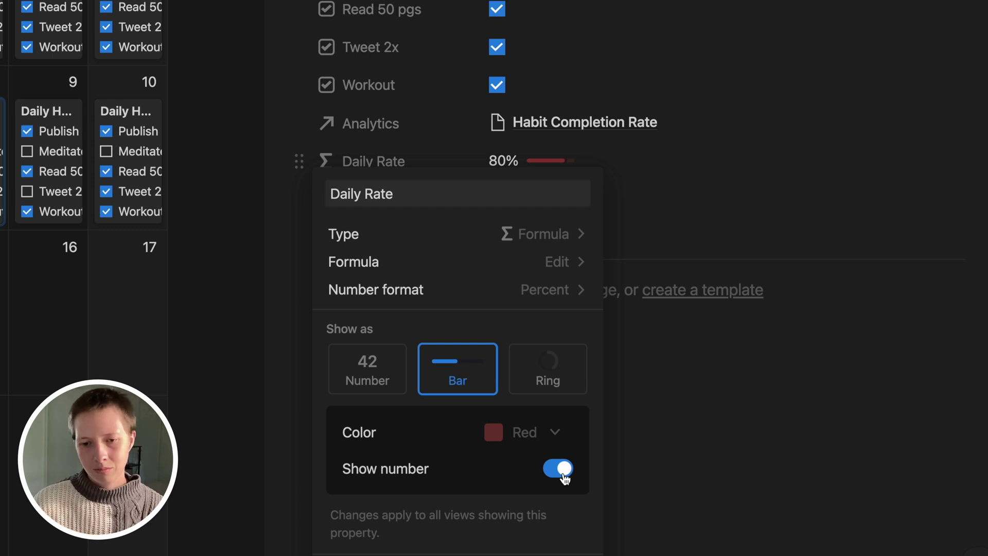
pyautogui.scroll(-3, 396, 465)
pyautogui.scroll(3, 419, 376)
pyautogui.press('Escape')
# Move Daily Rate above Date in the September 8 entry, collapse the extra property and close the entry
pyautogui.moveTo(364, 168); pyautogui.dragTo(391, 5)
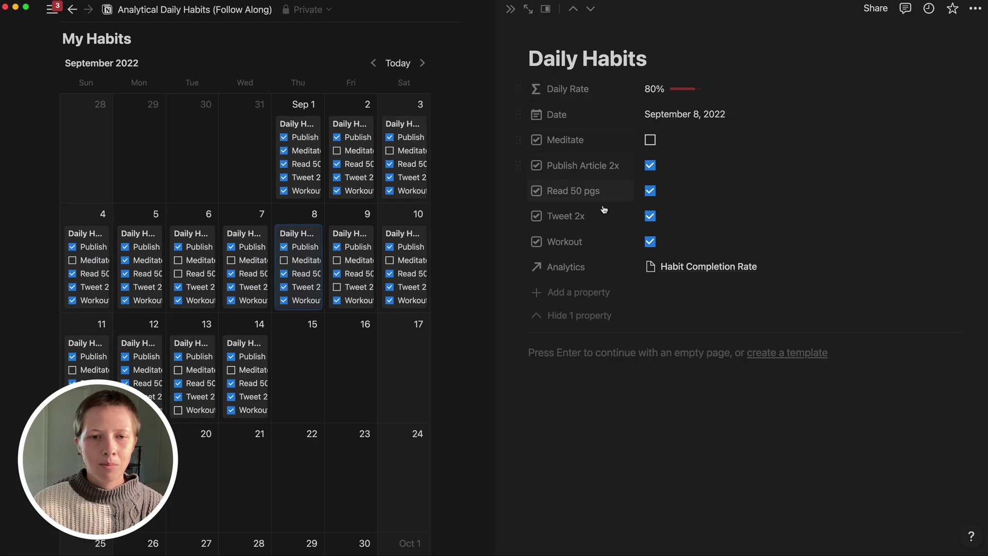
pyautogui.click(370, 241)
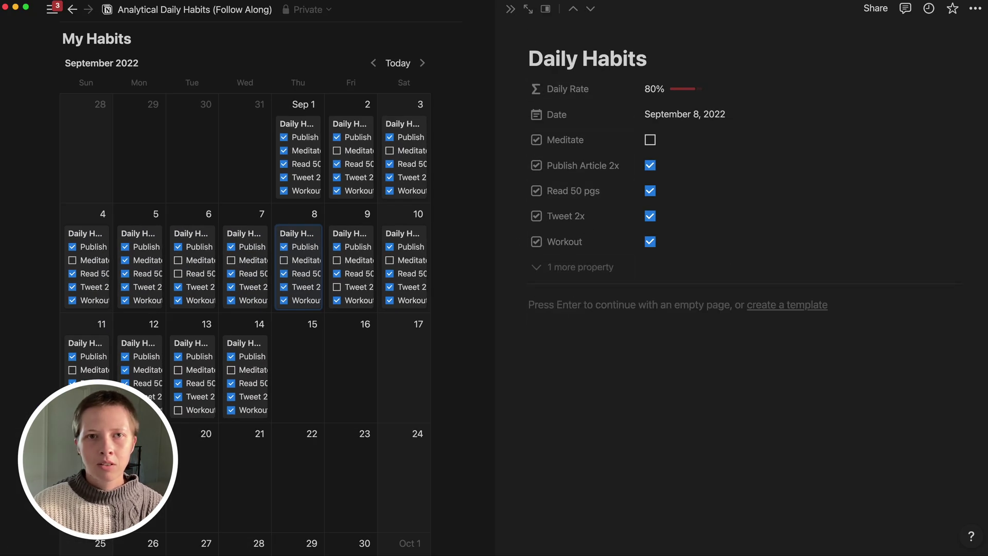
pyautogui.click(517, 8)
# Show Daily Rate on the Don't Break The Chain calendar cards and order it above Publish Article 2x
pyautogui.scroll(-1, 469, 203)
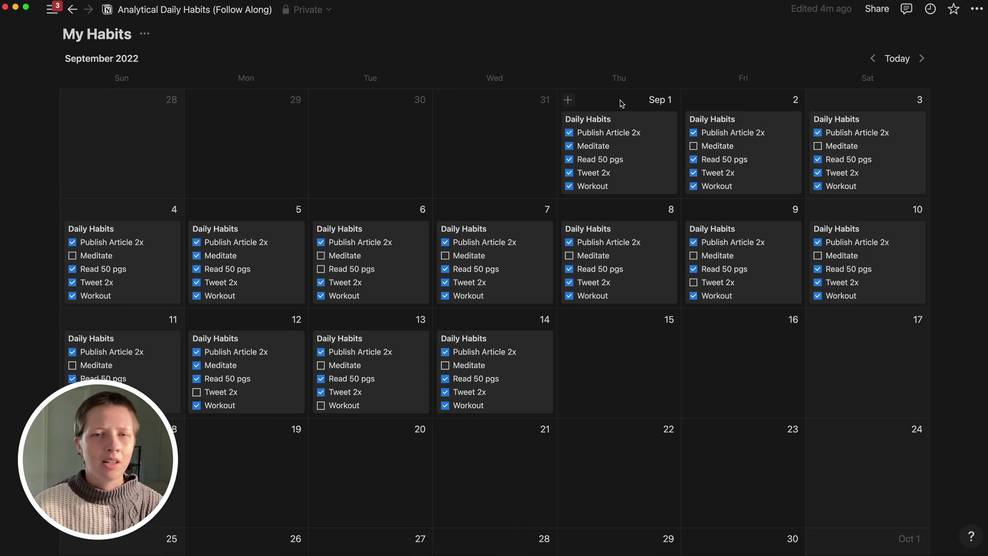
pyautogui.scroll(2, 832, 96)
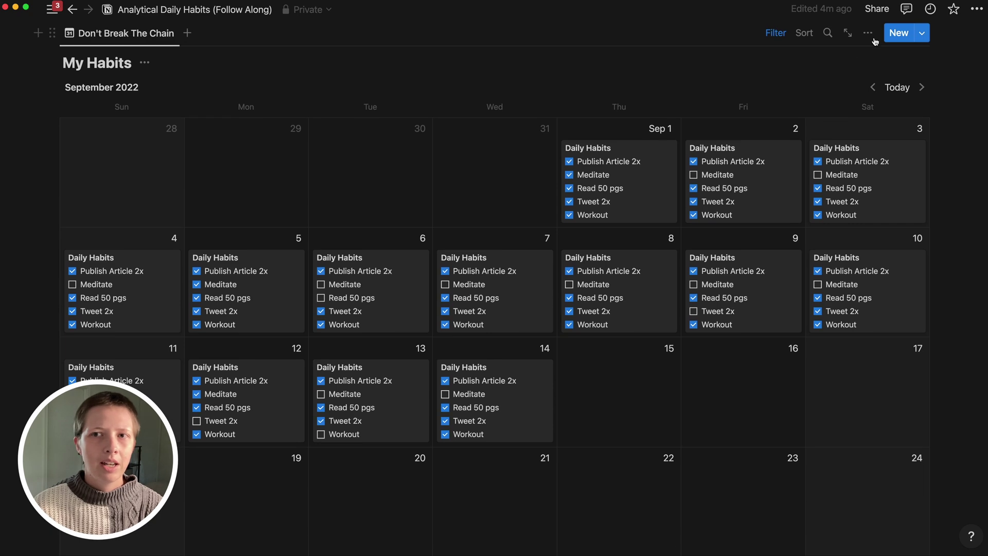
pyautogui.click(868, 33)
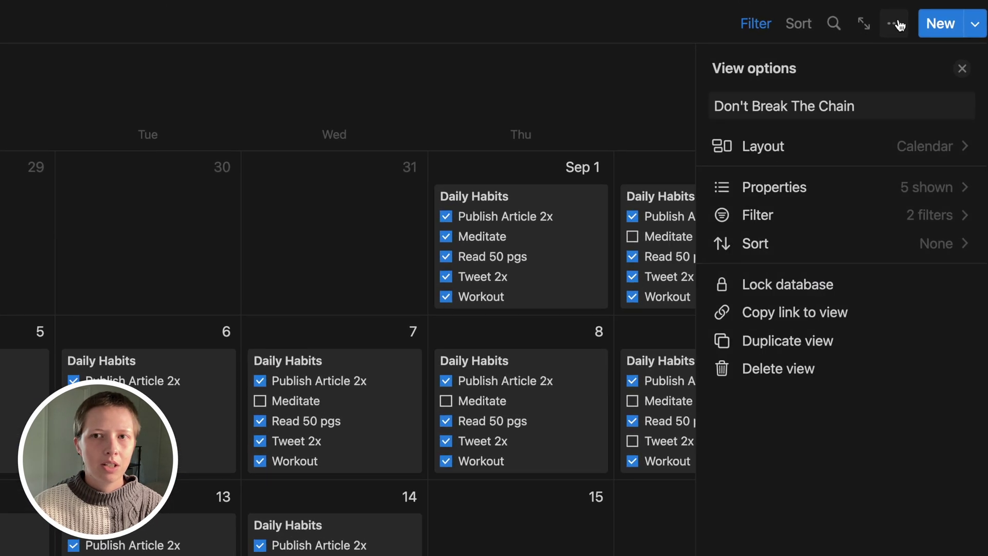
pyautogui.click(789, 190)
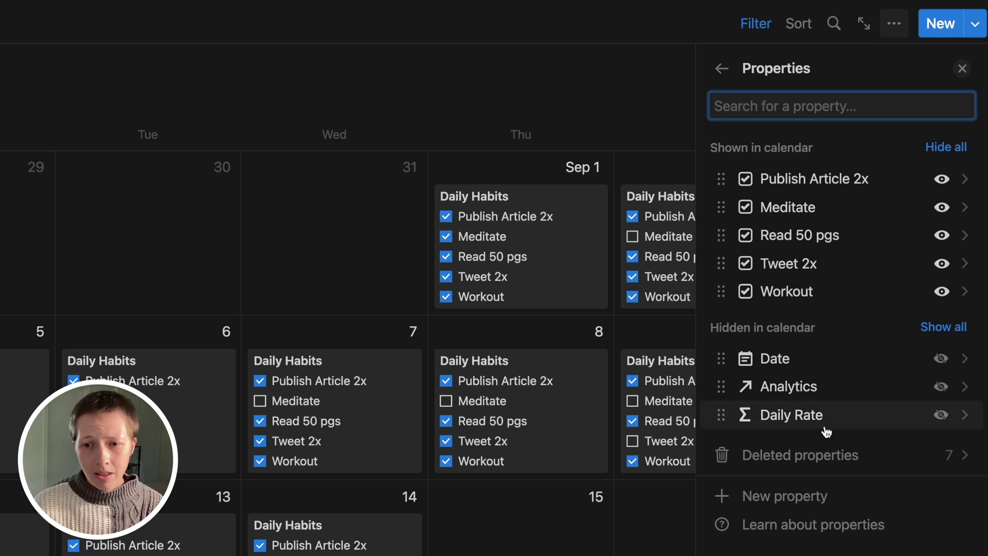
pyautogui.click(941, 415)
pyautogui.moveTo(774, 332); pyautogui.dragTo(808, 184)
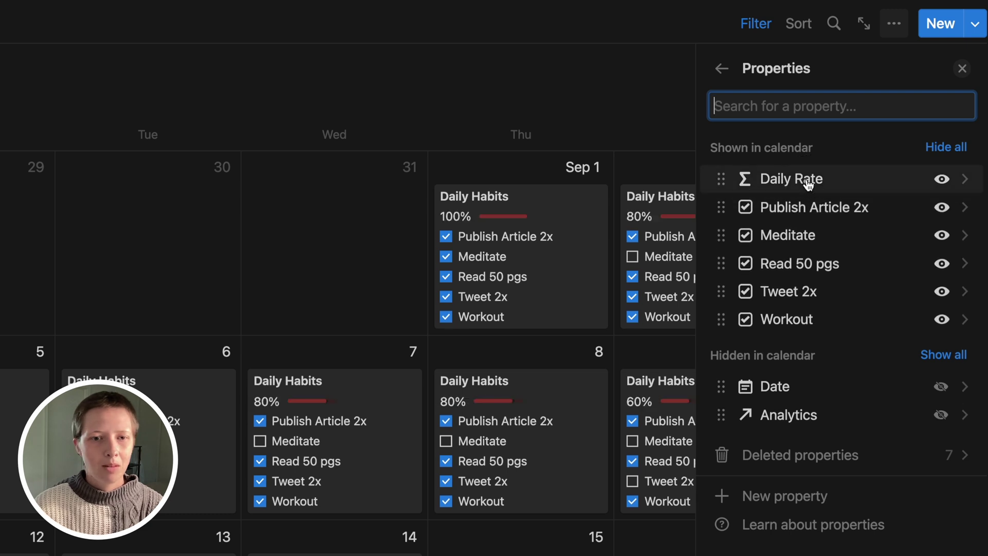
pyautogui.click(549, 119)
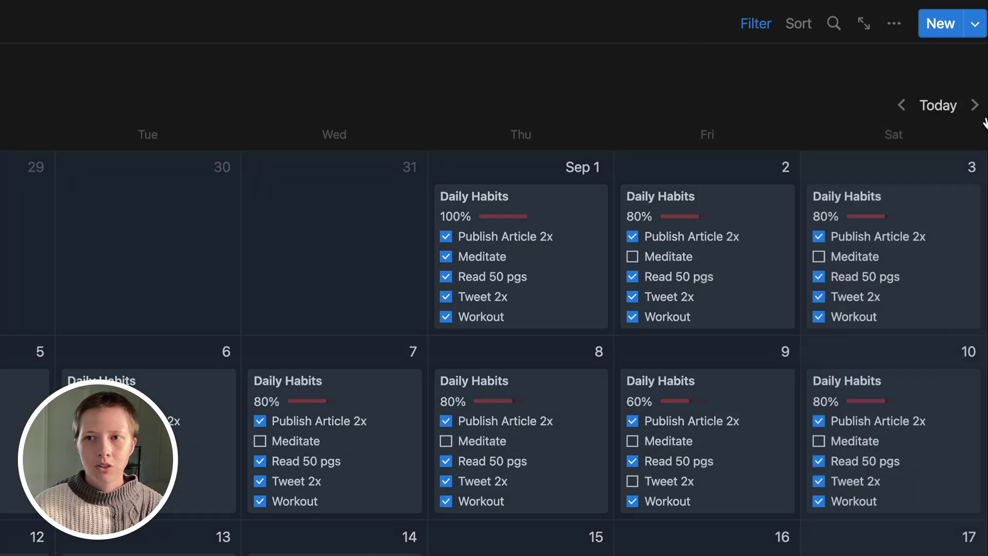
# In the September 2 entry, uncheck Publish Article 2x, toggle Read 50 pgs off and back on, and check Meditate
pyautogui.scroll(-4, 494, 277)
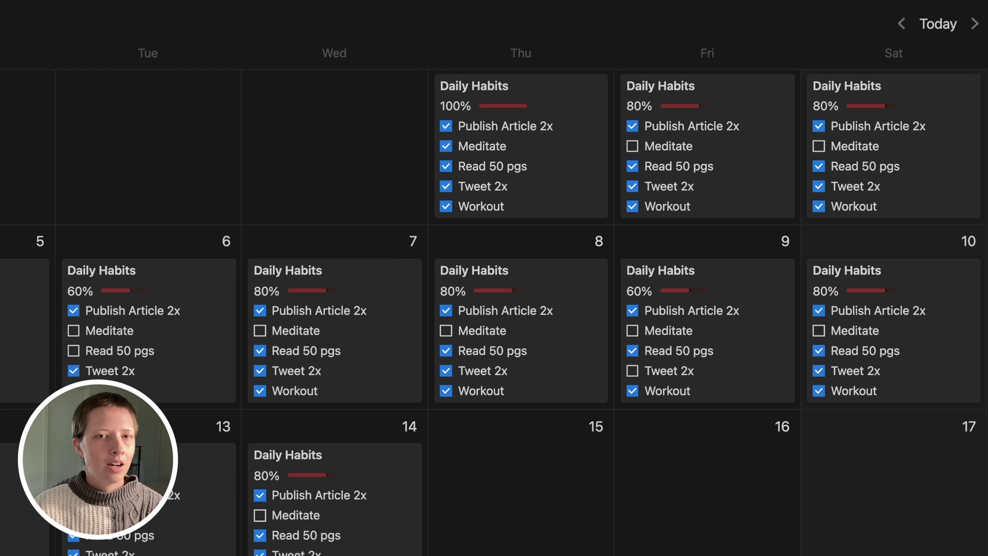
pyautogui.click(632, 126)
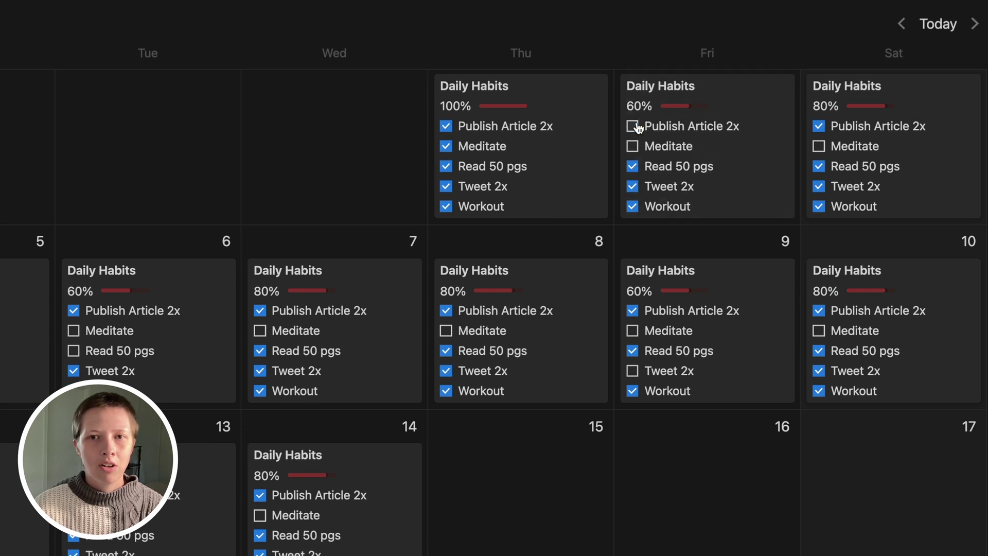
pyautogui.click(632, 166)
pyautogui.click(632, 166)
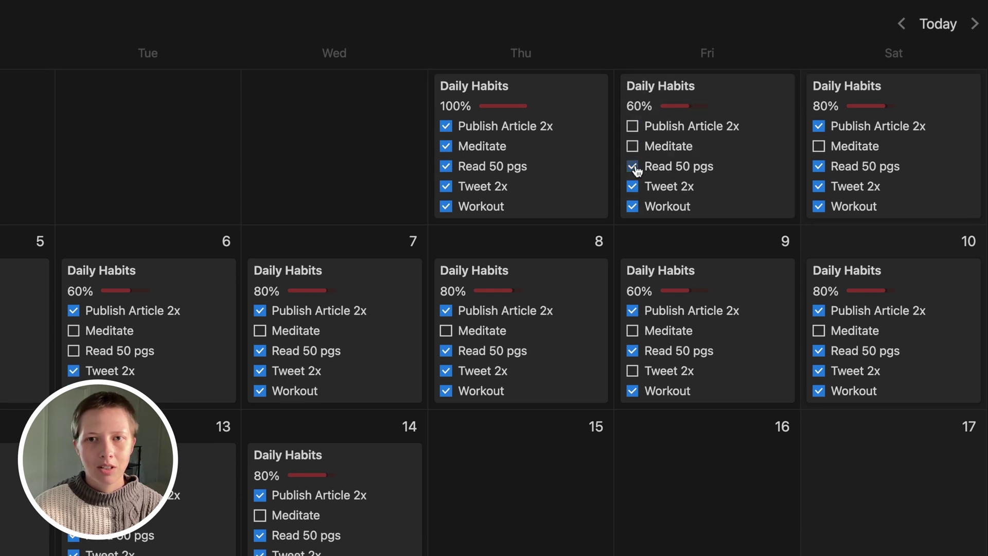
pyautogui.click(634, 147)
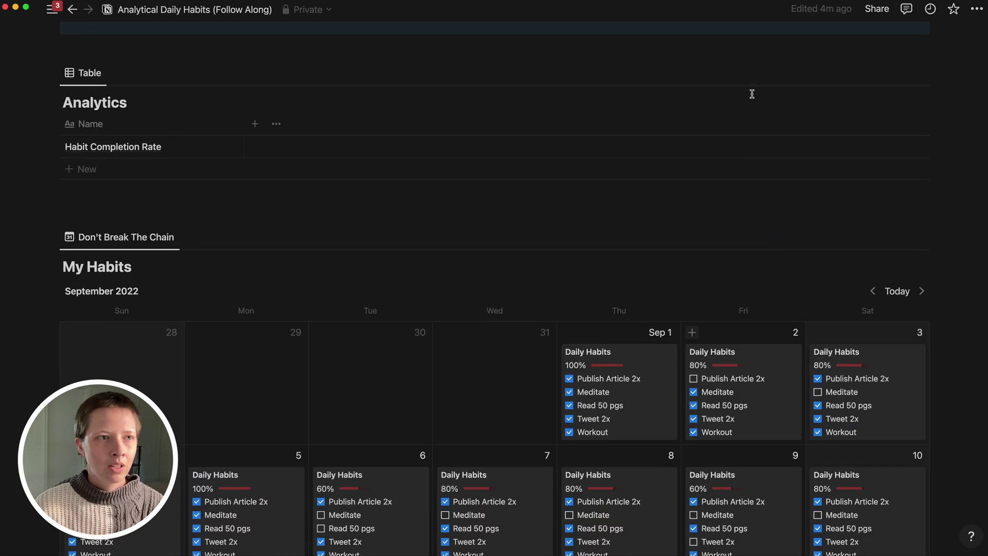
# Add a Rollup property to the Analytics table and set its relation to My Habits
pyautogui.scroll(-1, 751, 93)
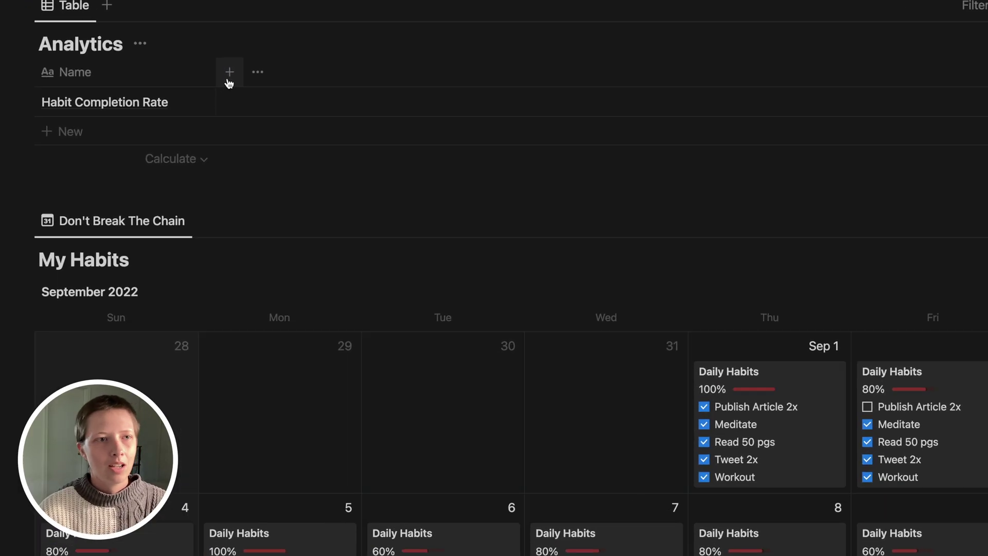
pyautogui.click(227, 52)
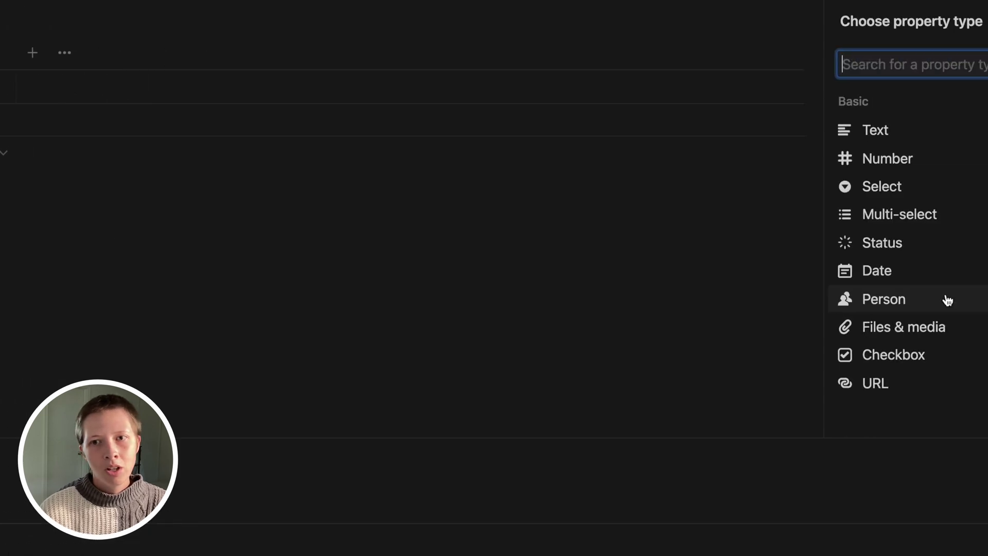
pyautogui.scroll(-5, 849, 298)
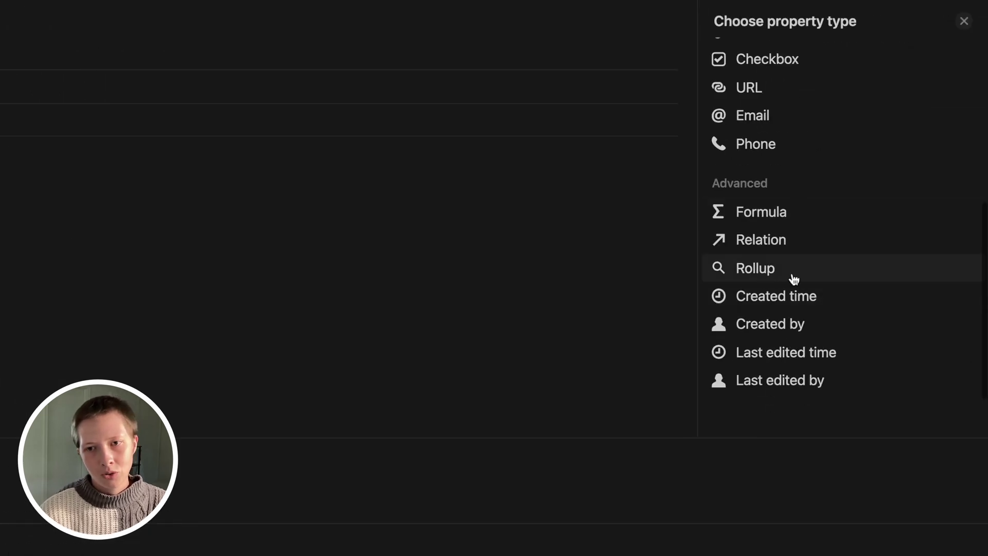
pyautogui.click(759, 278)
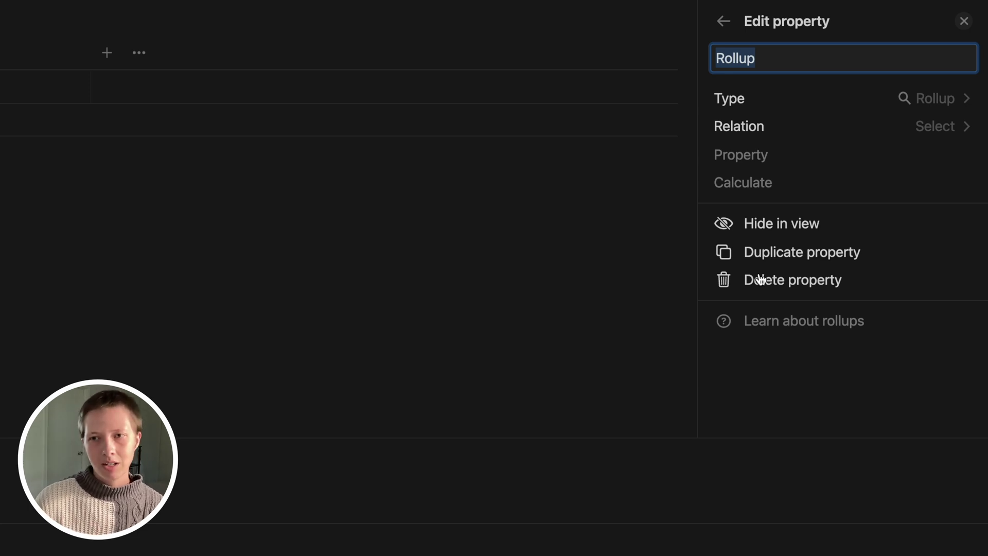
pyautogui.click(745, 127)
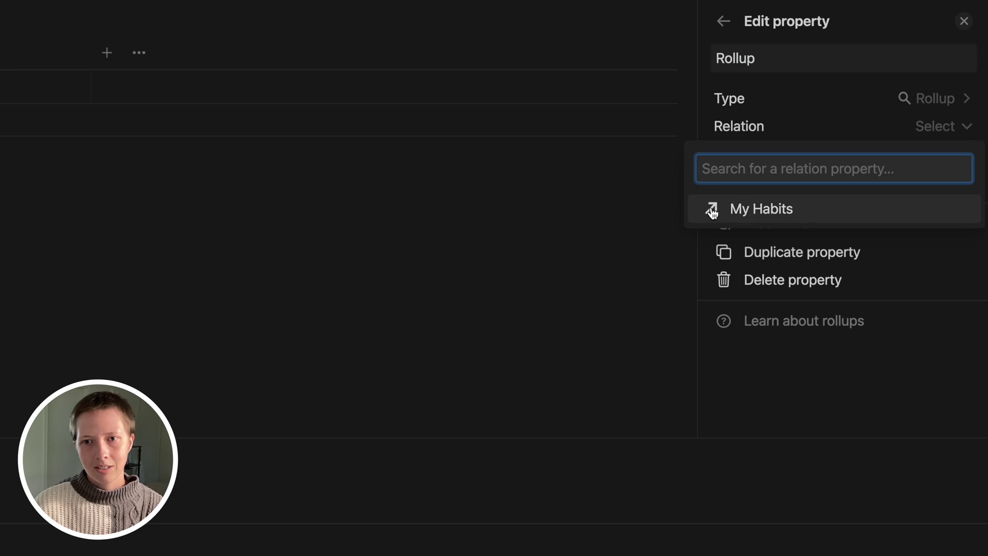
pyautogui.click(821, 215)
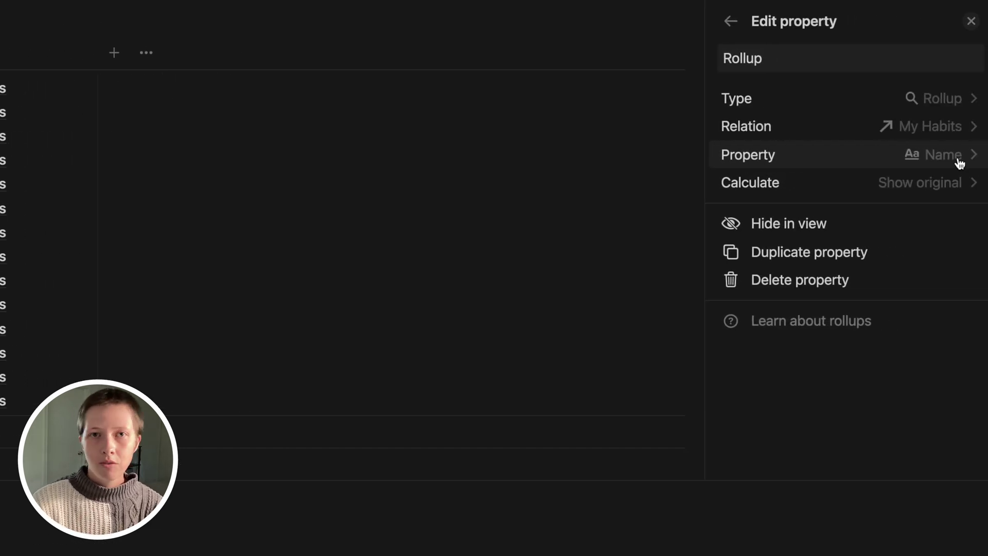
# Make the rollup use the Meditate property and calculate Percent checked
pyautogui.click(959, 163)
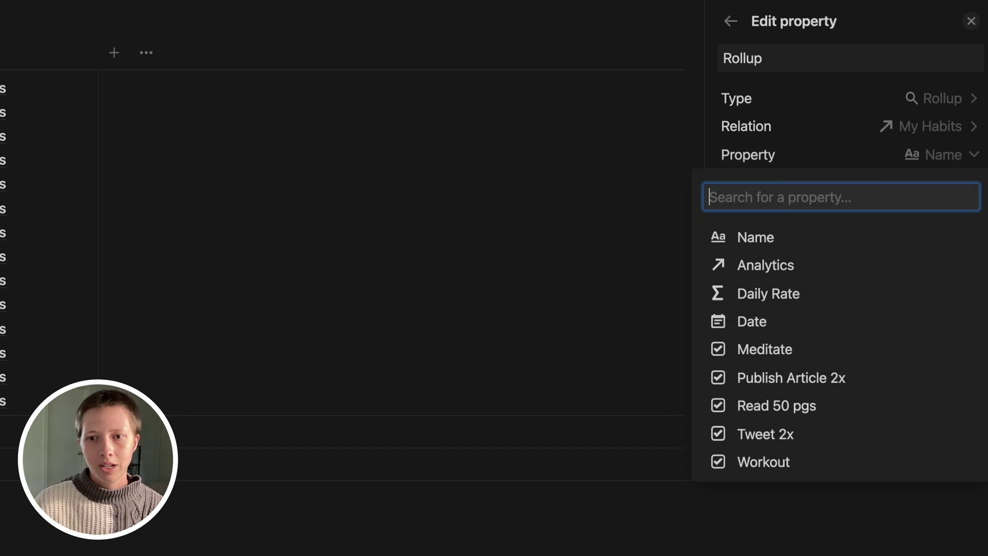
pyautogui.click(741, 355)
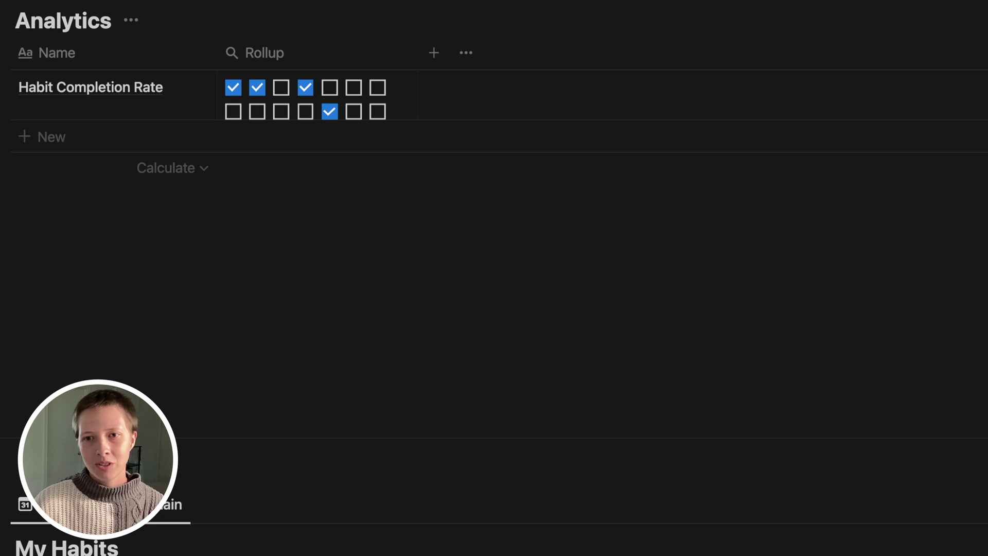
pyautogui.click(921, 183)
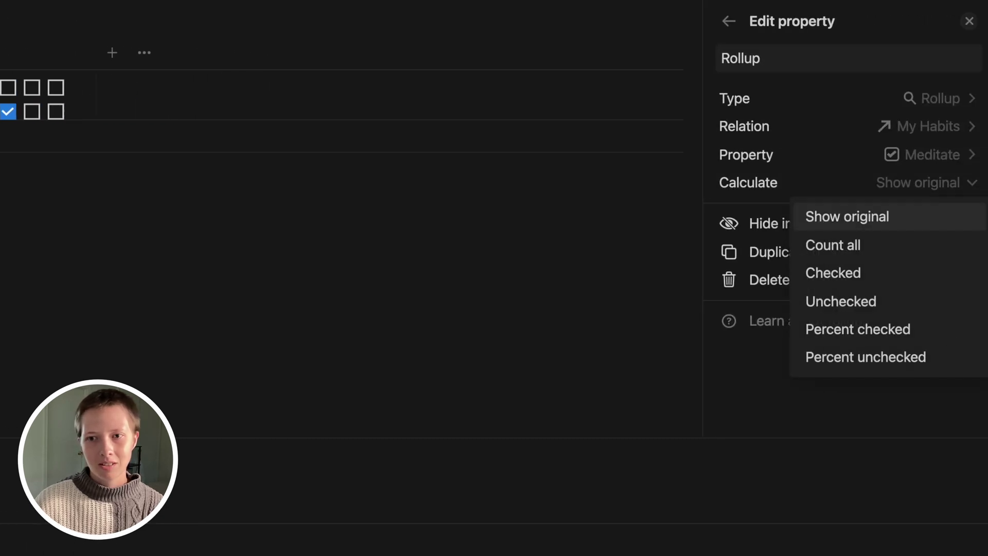
pyautogui.click(833, 332)
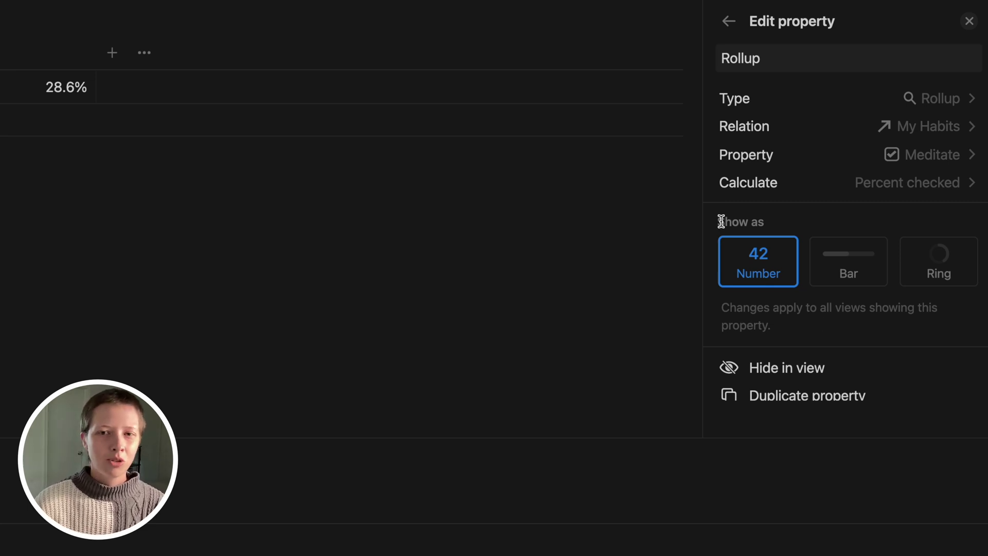
# Try the bar display for the rollup, then show it as a pink ring instead
pyautogui.click(848, 281)
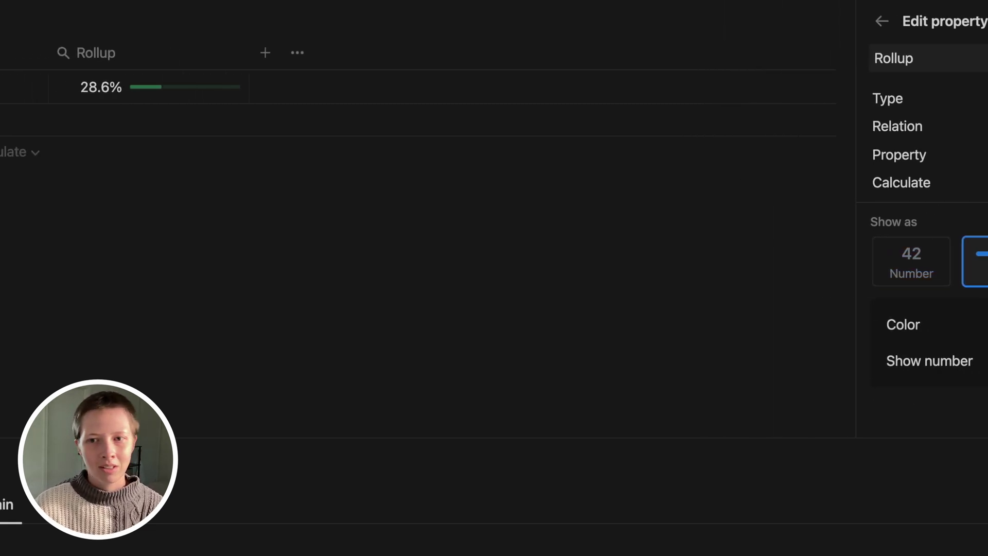
pyautogui.click(987, 262)
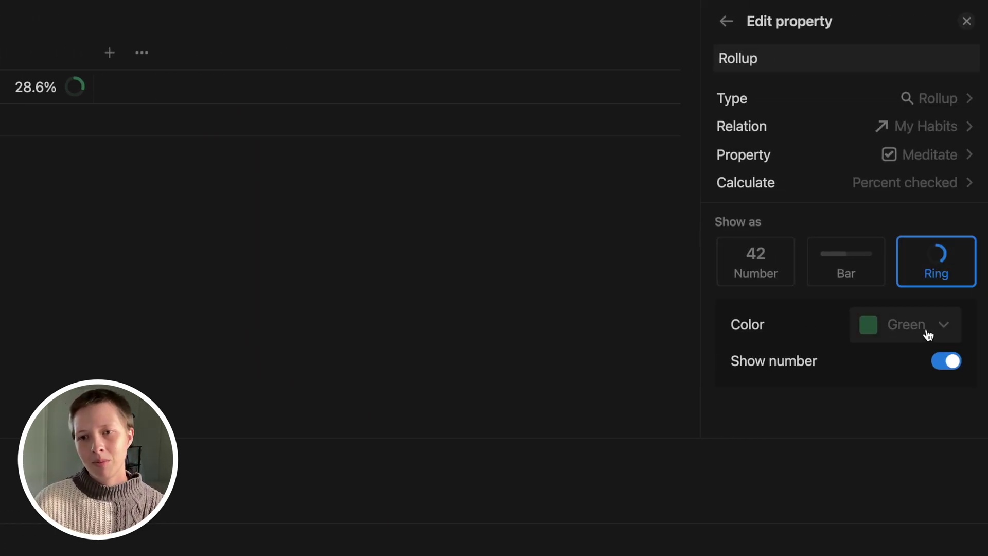
pyautogui.click(874, 333)
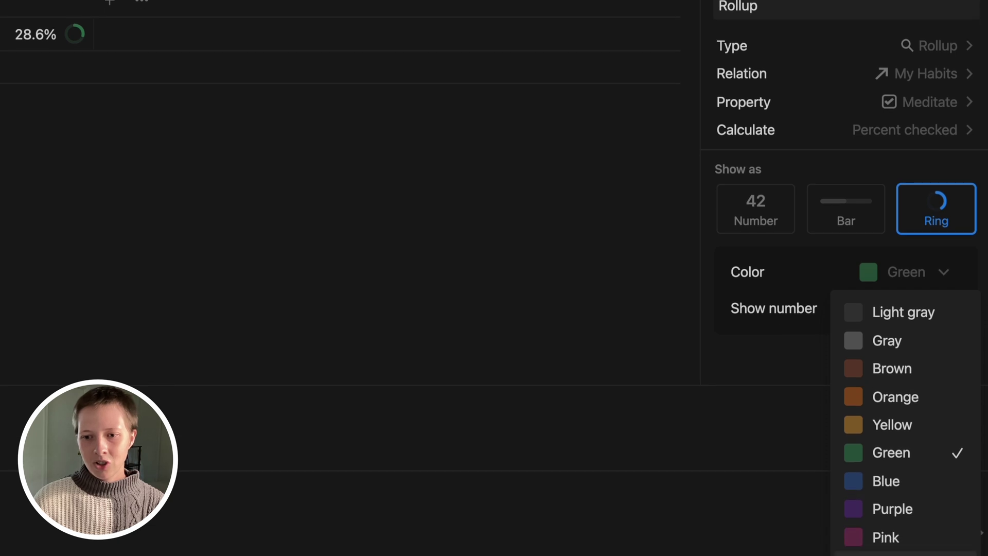
pyautogui.click(883, 533)
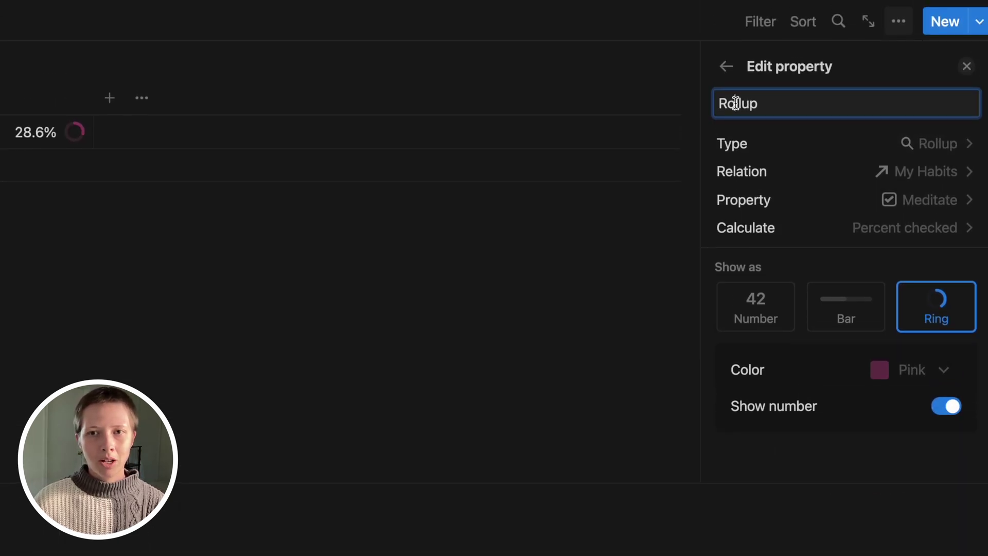
# Rename the rollup property as Meditate, close its settings and narrow its column in the Analytics table
pyautogui.press('super+a')
pyautogui.write('M')
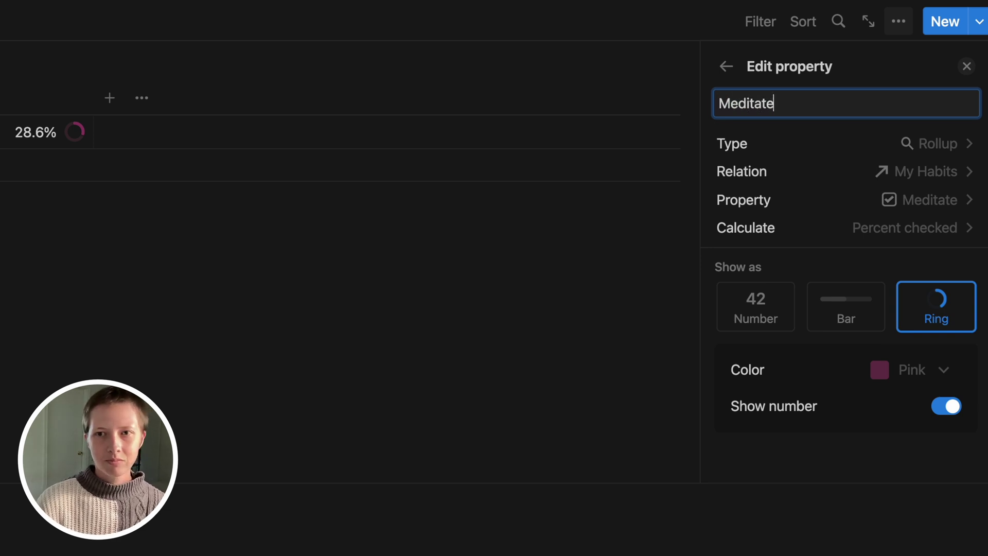
pyautogui.click(970, 66)
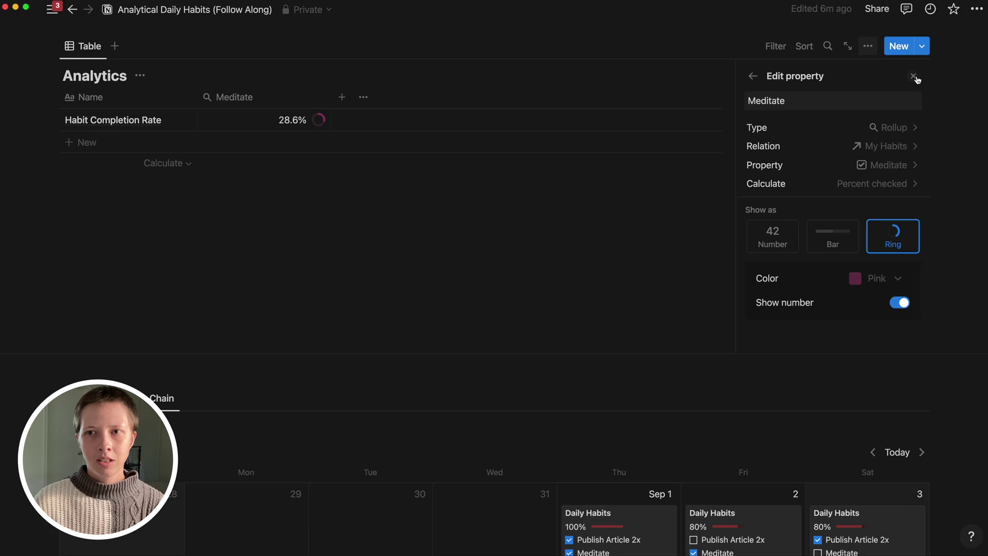
pyautogui.click(914, 76)
pyautogui.moveTo(330, 97); pyautogui.dragTo(266, 99)
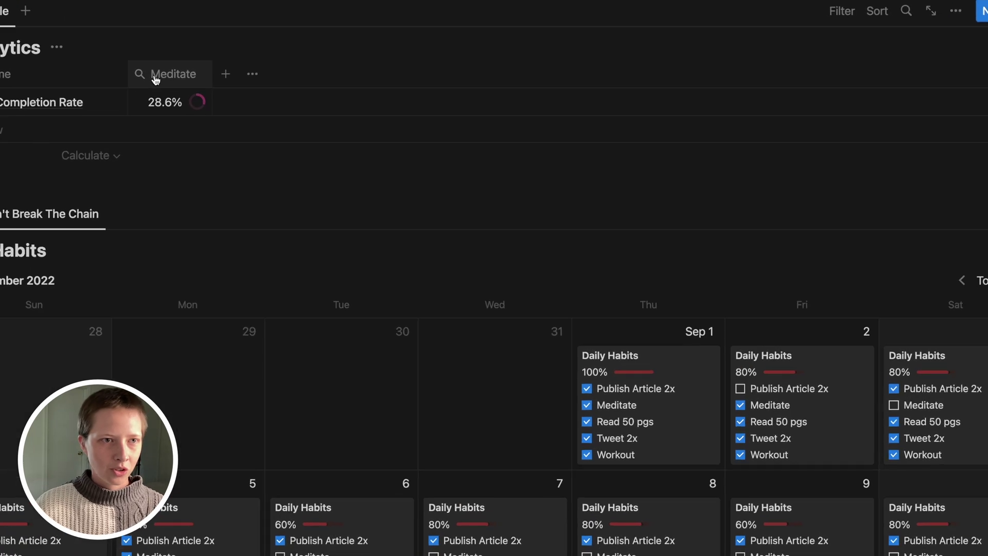
# Duplicate the Meditate rollup property and rename the copy as Publish Article 2x
pyautogui.click(241, 97)
pyautogui.click(128, 161)
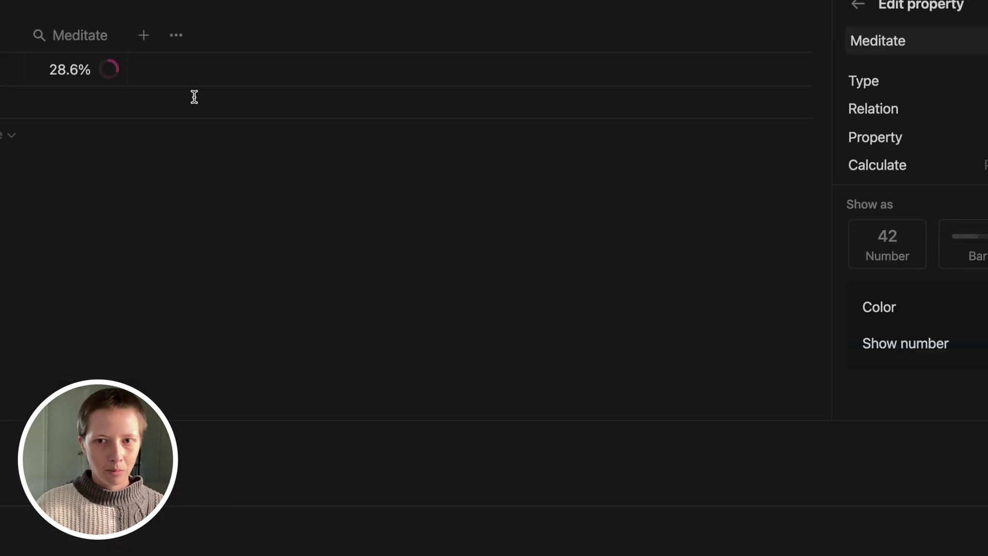
pyautogui.scroll(-4, 866, 204)
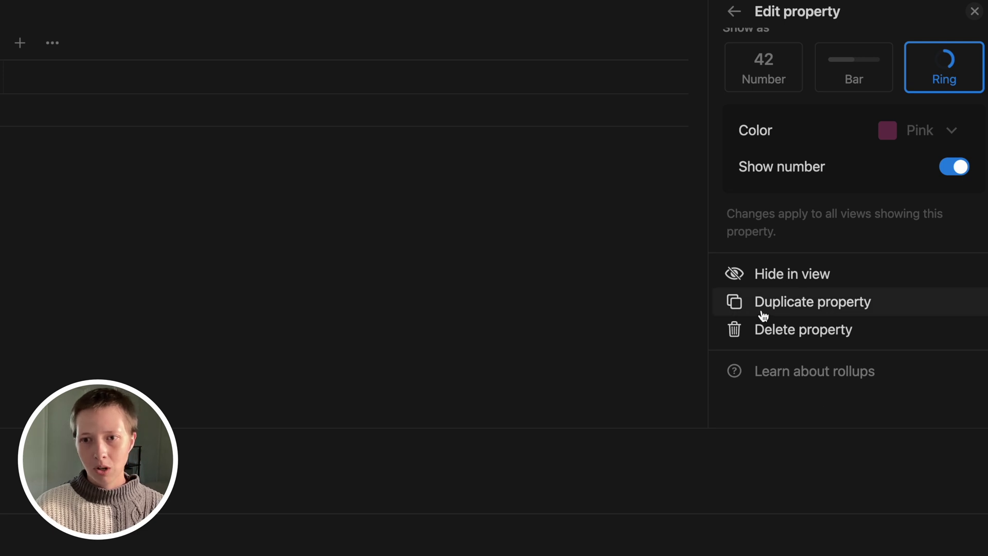
pyautogui.scroll(4, 761, 309)
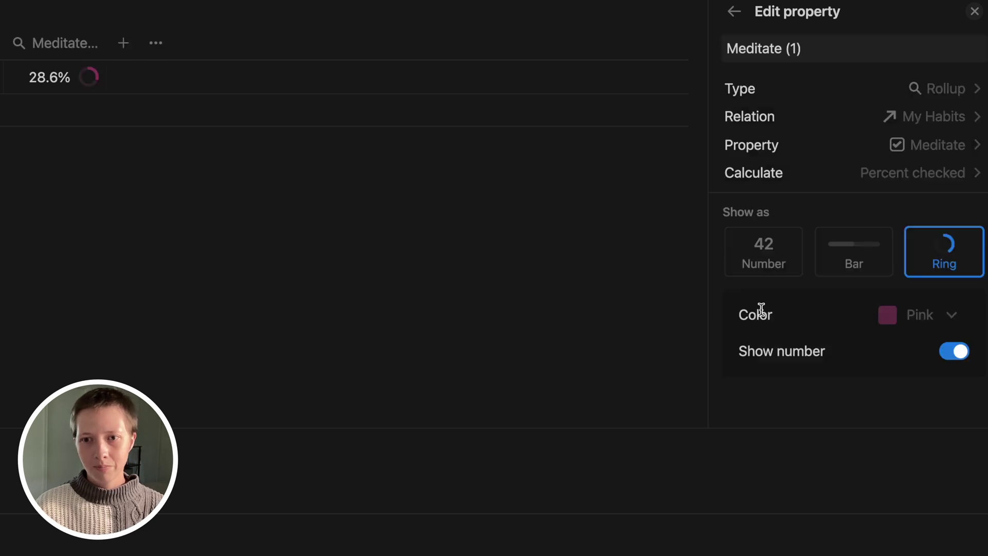
pyautogui.click(760, 51)
pyautogui.moveTo(798, 51); pyautogui.dragTo(725, 51)
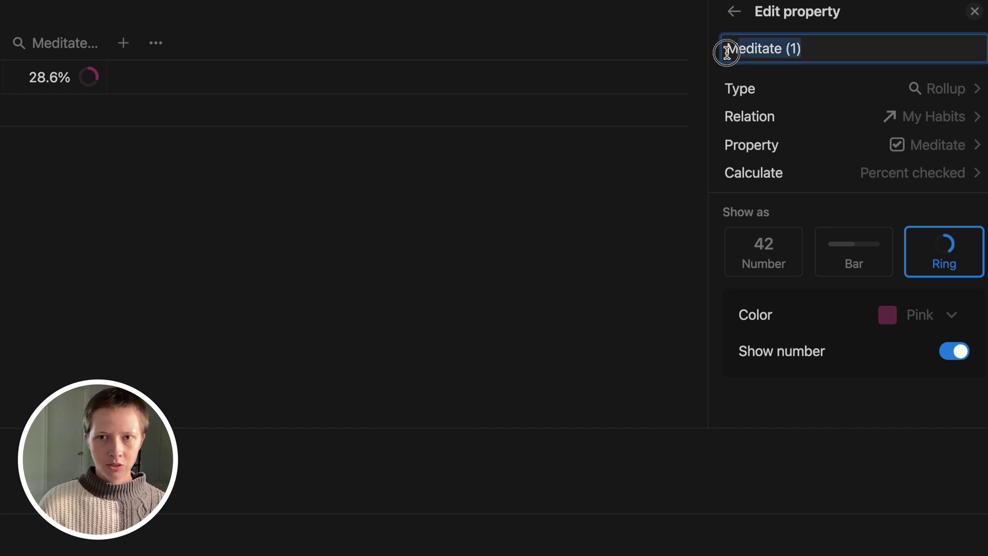
pyautogui.write('Publish Article 2x')
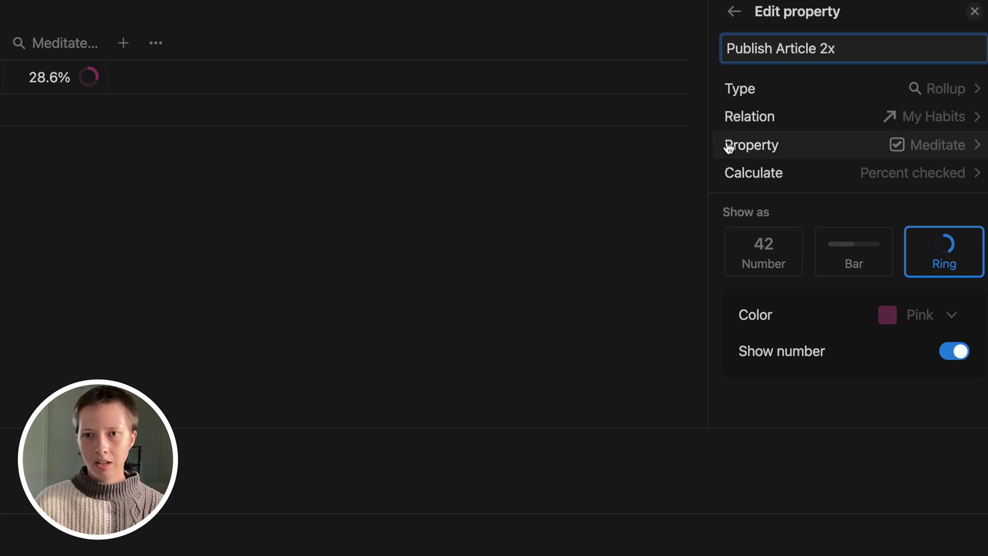
# Set the copied rollup to the Publish Article 2x property, calculated as Percent checked and shown as a ring
pyautogui.click(819, 146)
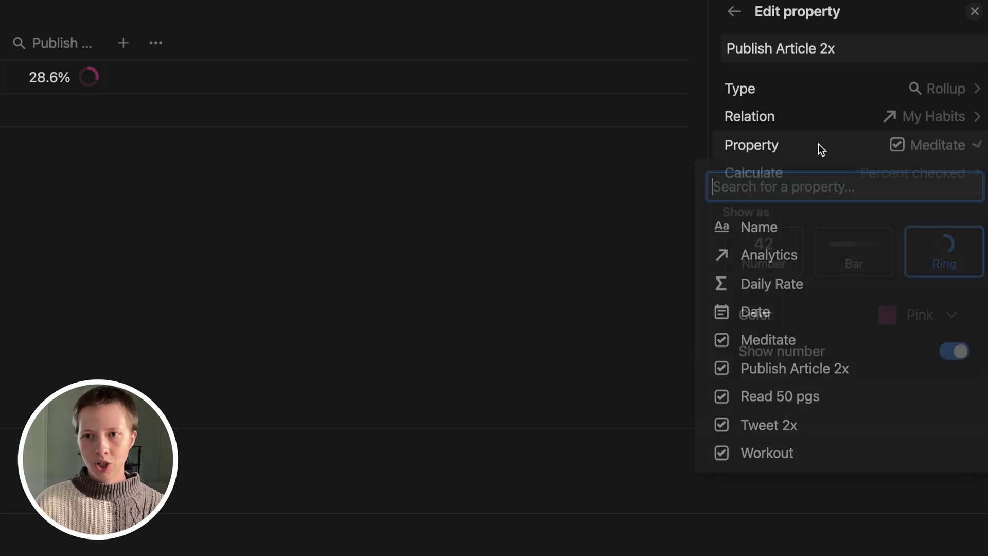
pyautogui.click(786, 369)
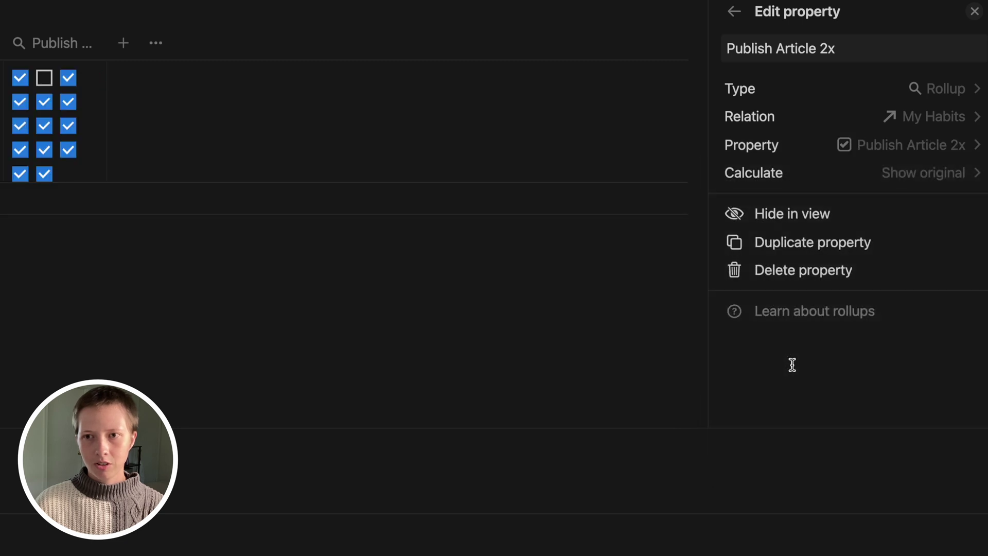
pyautogui.click(765, 171)
pyautogui.click(853, 318)
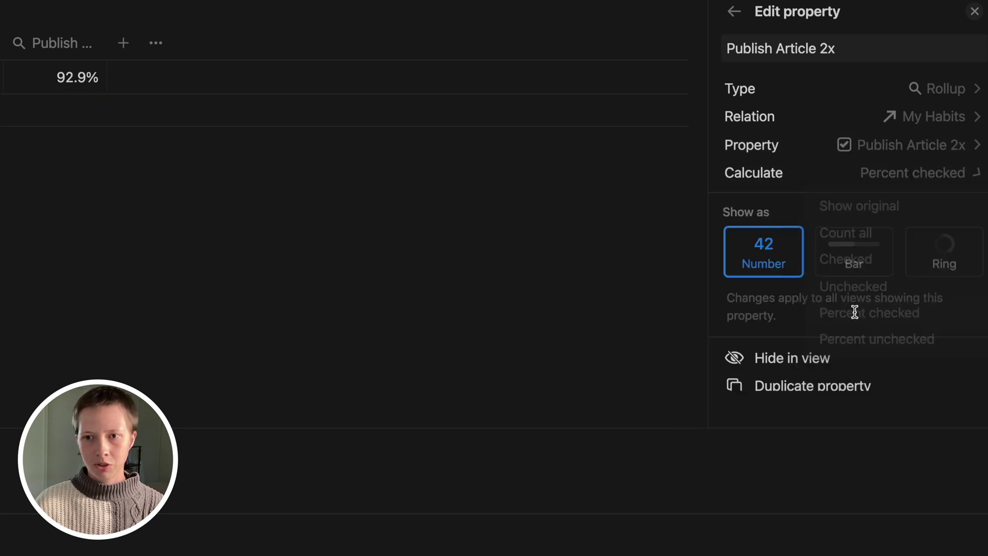
pyautogui.click(944, 263)
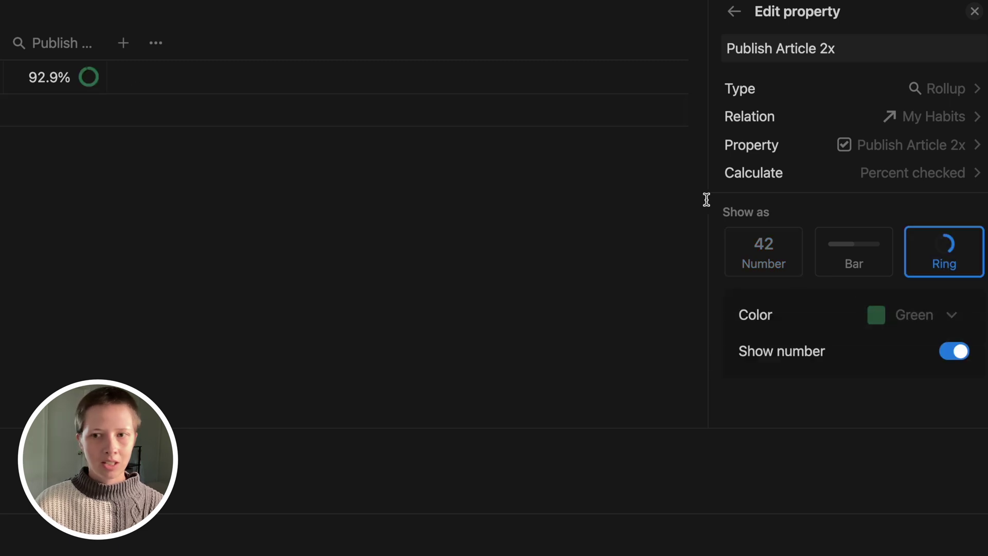
# Duplicate the Publish Article 2x rollup property and rename the copy as Read 50 pgs
pyautogui.scroll(-1, 801, 196)
pyautogui.scroll(-5, 802, 196)
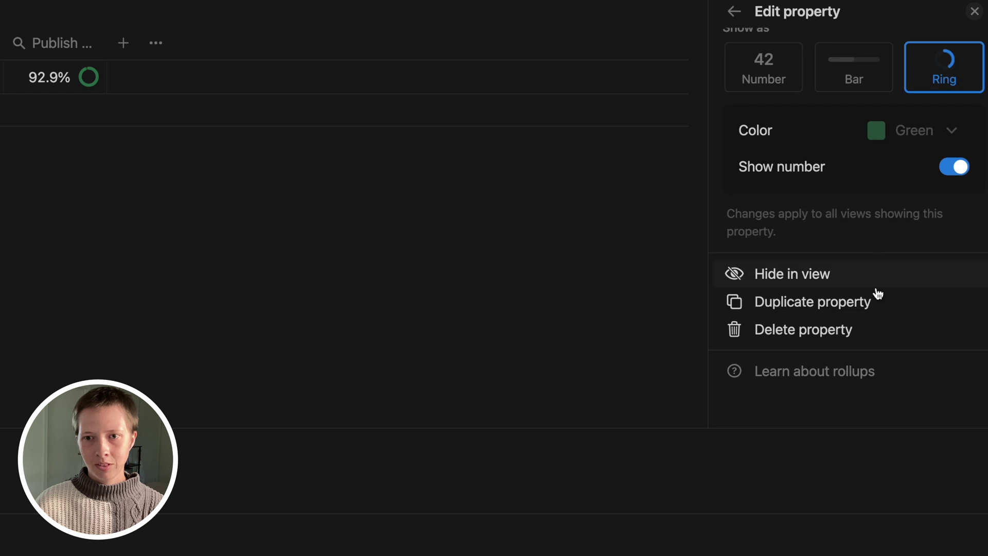
pyautogui.click(833, 306)
pyautogui.click(770, 48)
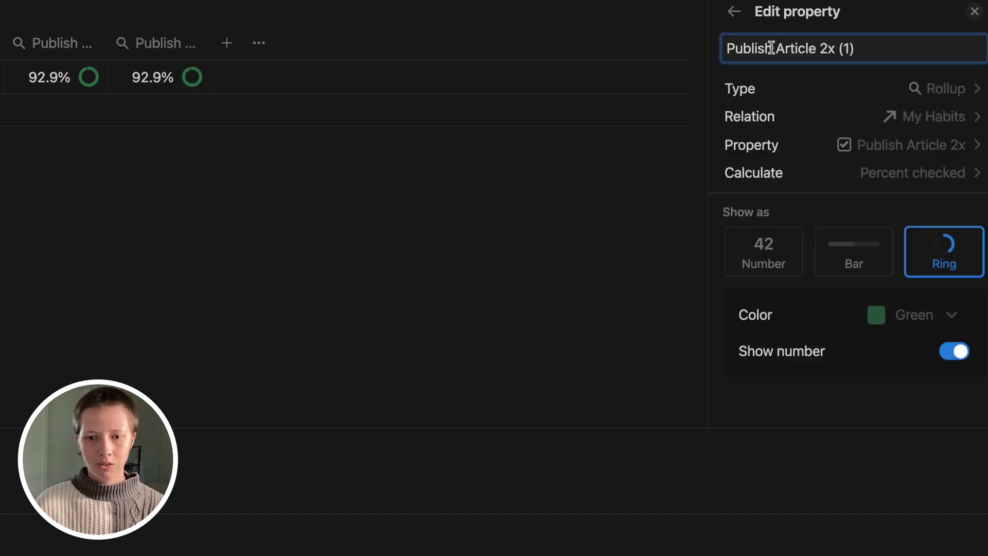
pyautogui.tripleClick(770, 47)
pyautogui.write('Read 5')
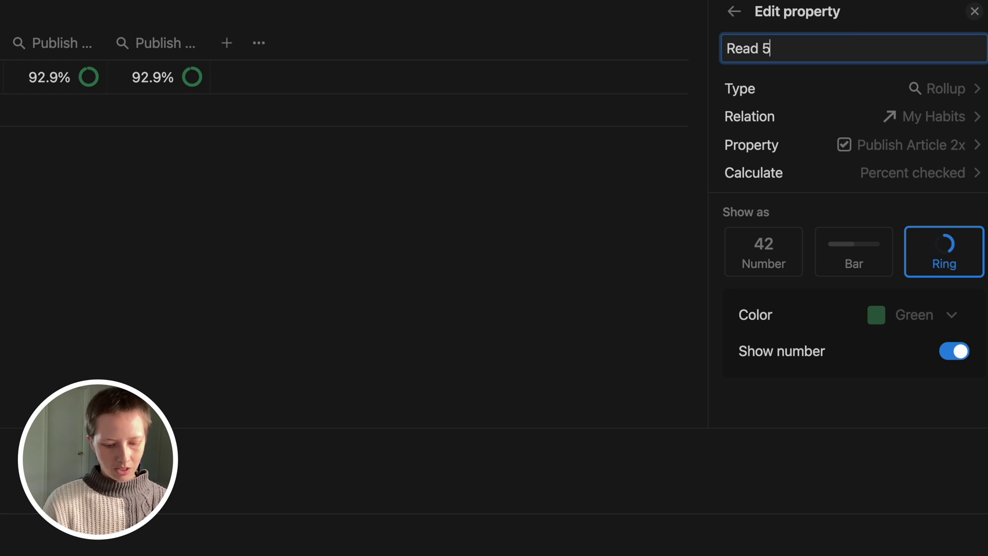
pyautogui.write('0 pgs')
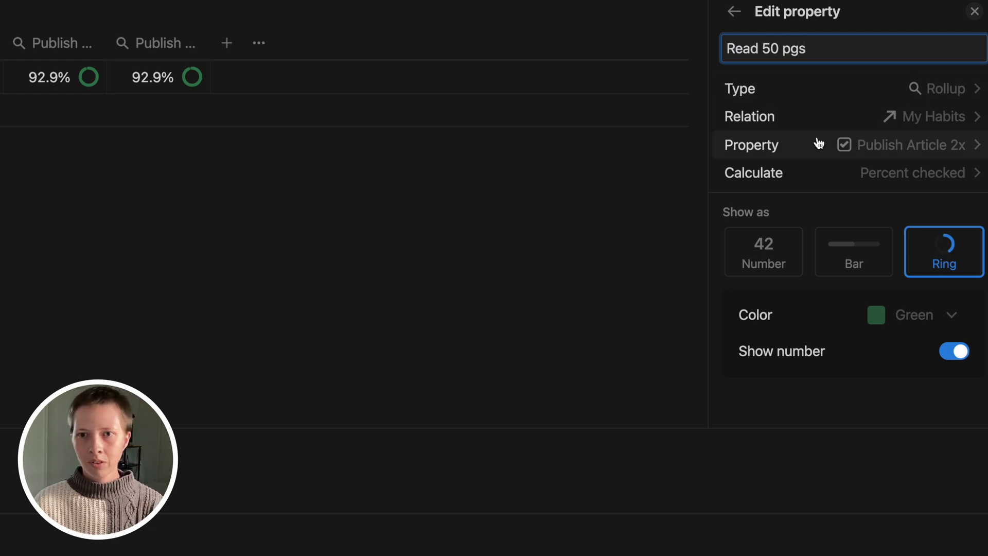
# Set the Read 50 pgs rollup to the Read 50 pgs property, calculated as Percent checked and shown as a red ring
pyautogui.click(783, 144)
pyautogui.click(751, 396)
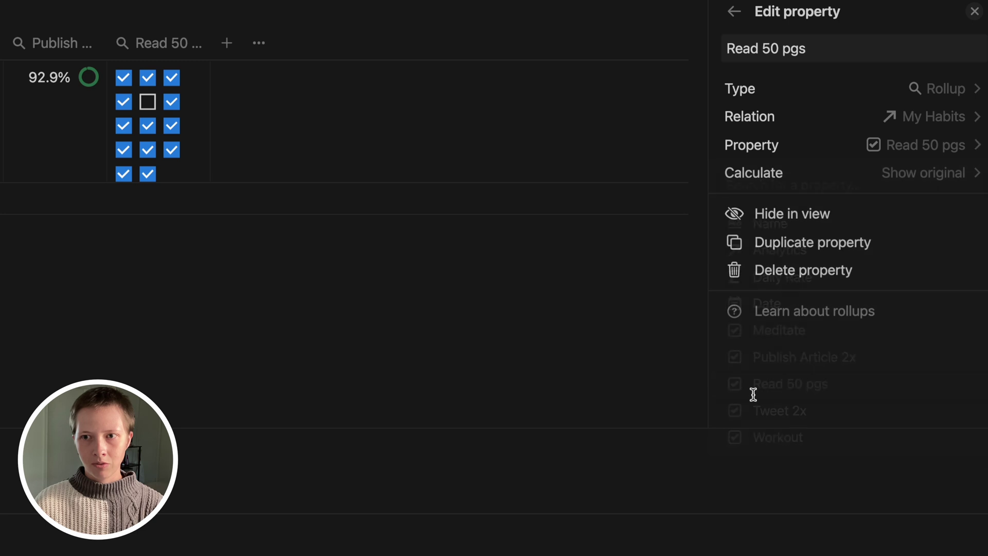
pyautogui.click(767, 175)
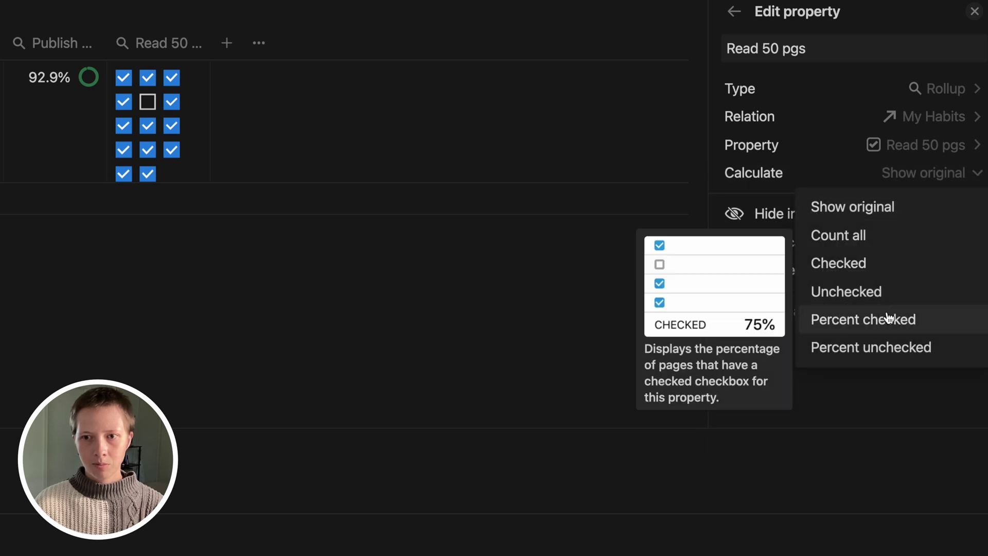
pyautogui.click(827, 318)
pyautogui.click(952, 277)
pyautogui.click(921, 315)
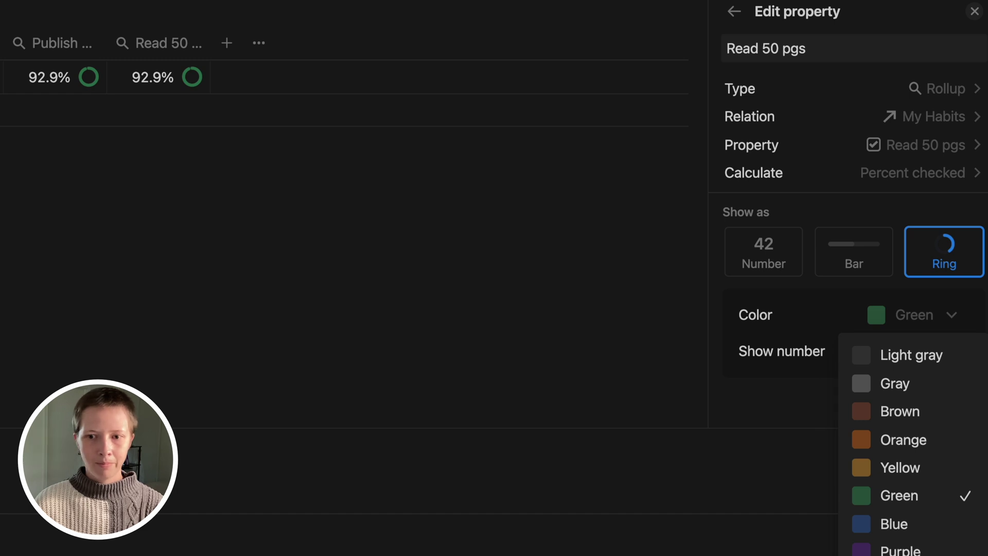
pyautogui.click(900, 554)
# Duplicate the Read 50 pgs rollup property and rename the copy as Tweet 2x
pyautogui.scroll(-2, 812, 325)
pyautogui.scroll(-2, 812, 319)
pyautogui.click(813, 300)
pyautogui.tripleClick(766, 46)
pyautogui.write('Tw')
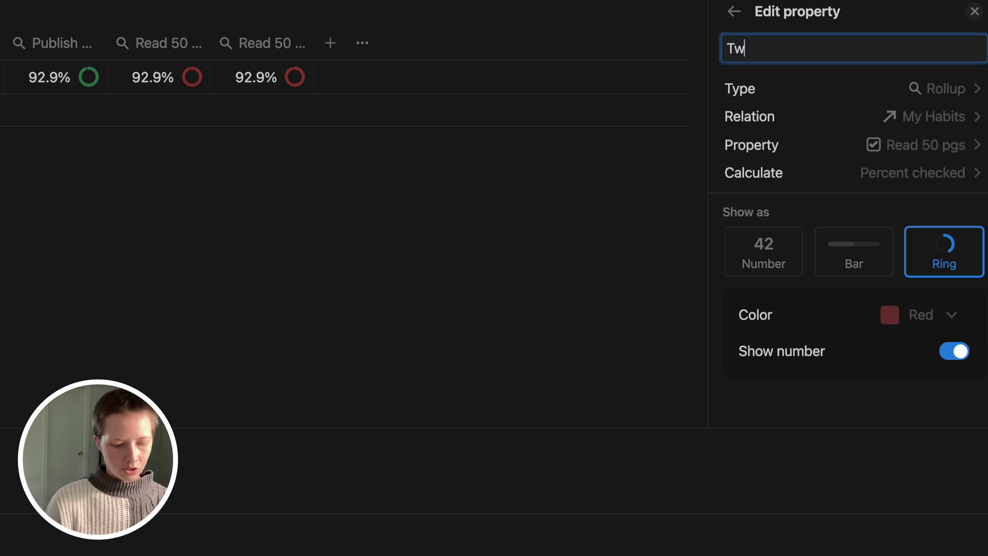
pyautogui.write('eet 2x')
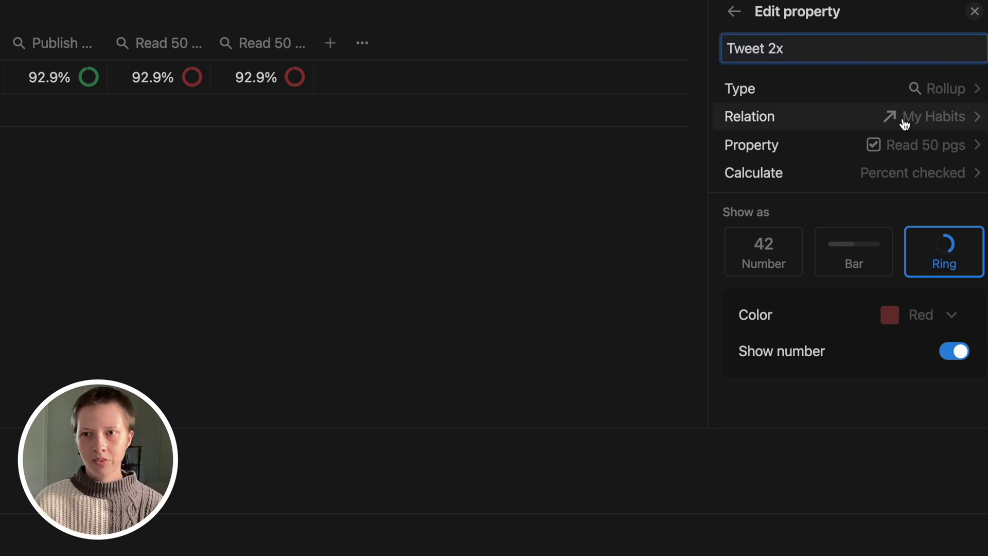
# Set the Tweet 2x rollup to the Tweet 2x property, calculated as Percent checked and shown as an orange ring
pyautogui.click(873, 144)
pyautogui.click(751, 424)
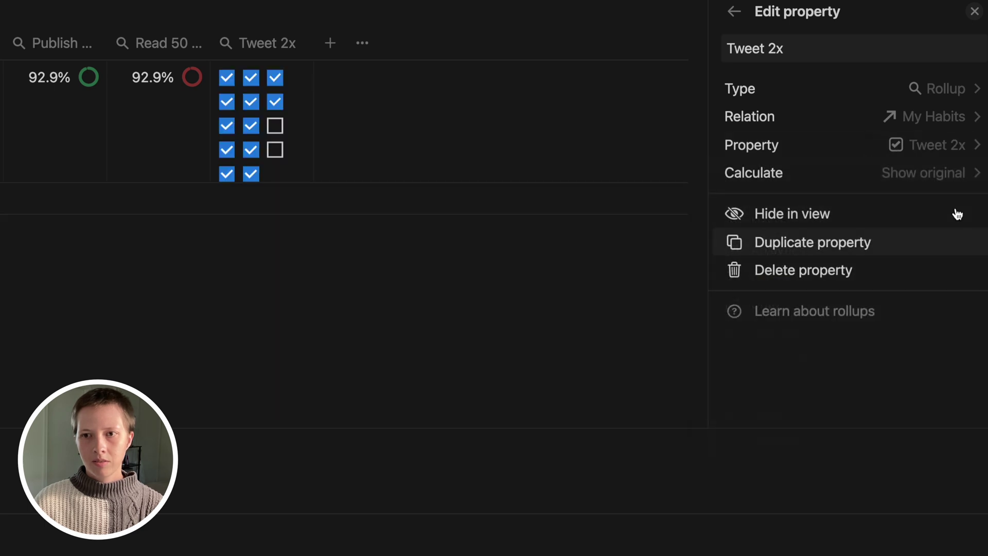
pyautogui.click(908, 172)
pyautogui.click(882, 318)
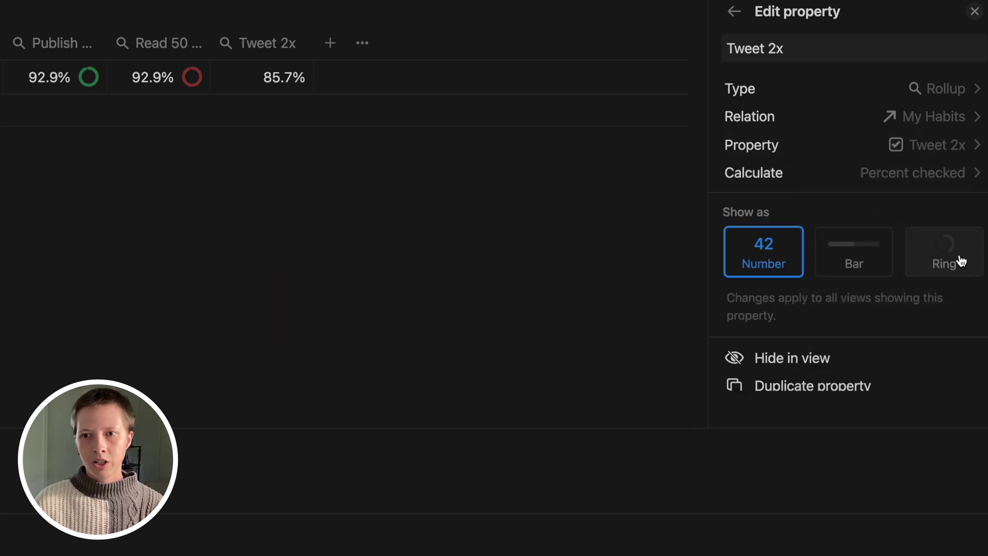
pyautogui.click(959, 258)
pyautogui.click(904, 321)
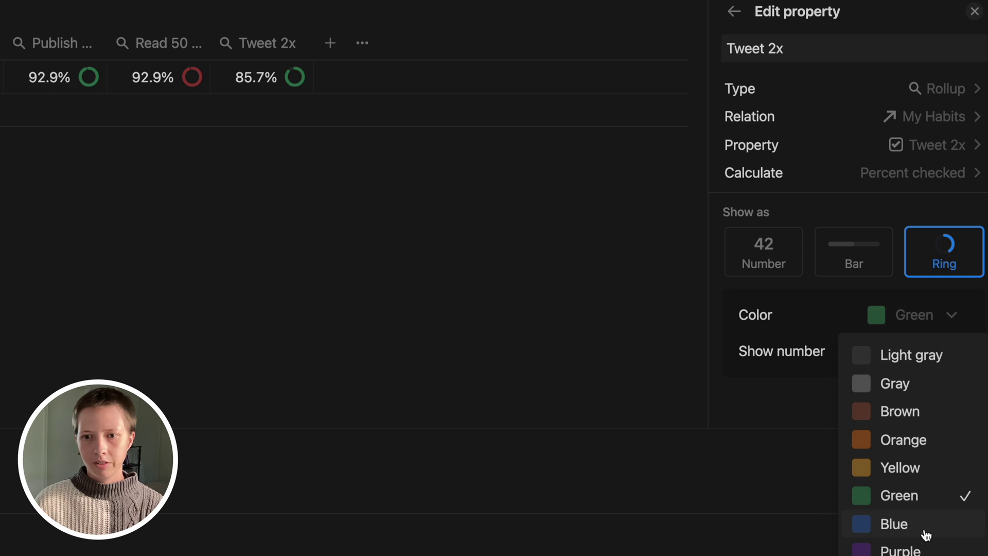
pyautogui.click(896, 441)
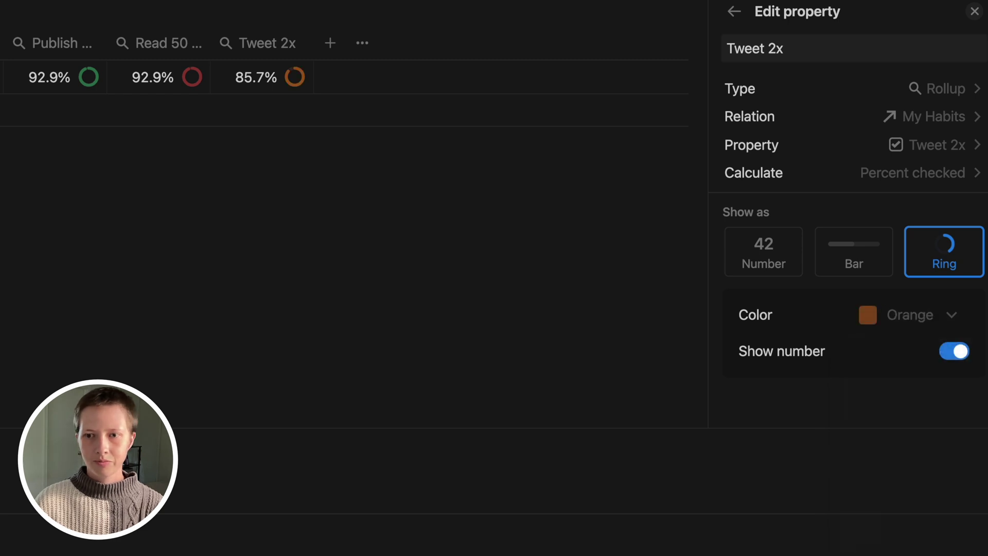
# Duplicate the Tweet 2x rollup property and rename the copy as Workout
pyautogui.scroll(-4, 907, 236)
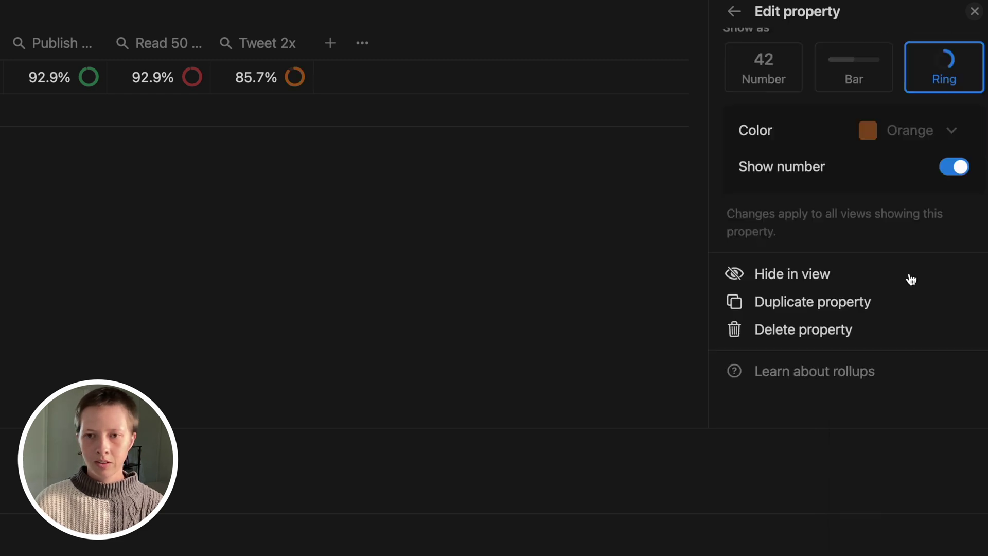
pyautogui.click(765, 301)
pyautogui.click(750, 53)
pyautogui.press('super+a')
pyautogui.write('w')
pyautogui.press('BackSpace')
pyautogui.write('Wo')
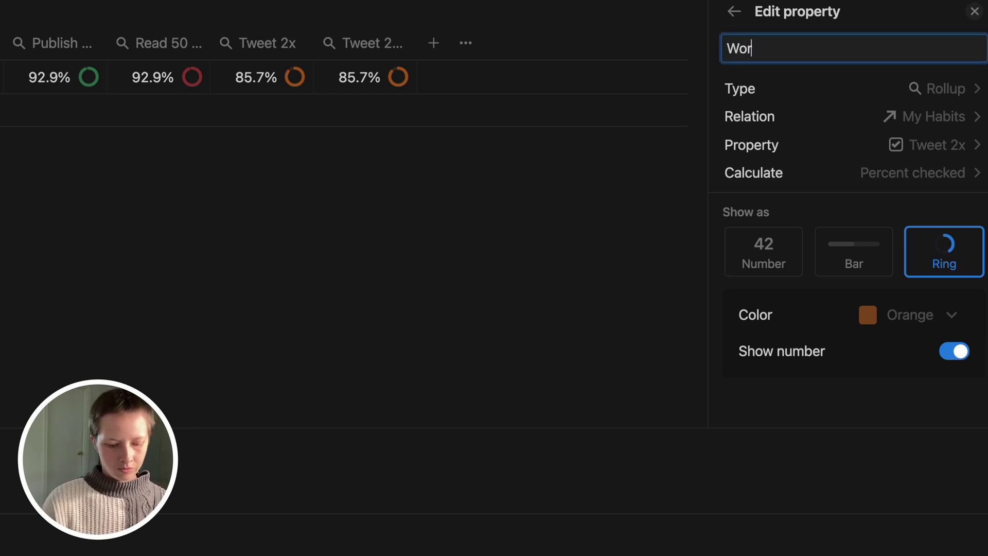
pyautogui.write('rkout')
# Set the Workout rollup to the Workout property, calculated as Percent checked and shown as a blue ring, and close its settings
pyautogui.click(905, 128)
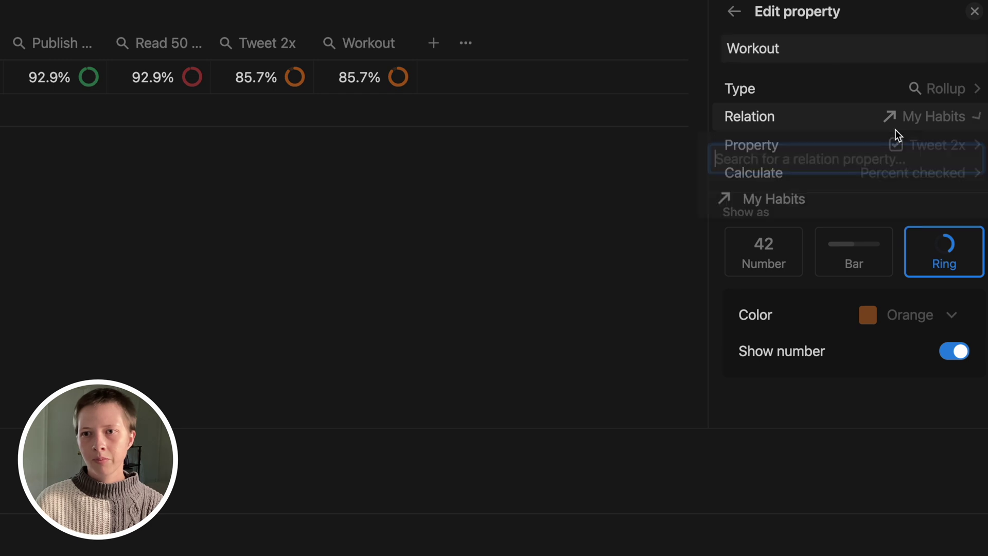
pyautogui.click(783, 113)
pyautogui.click(807, 145)
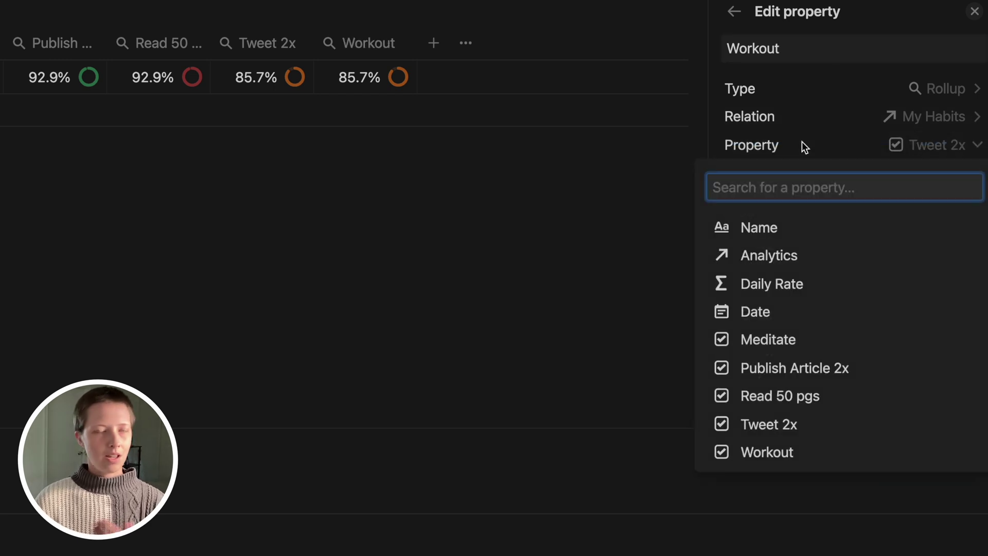
pyautogui.click(709, 450)
pyautogui.click(956, 185)
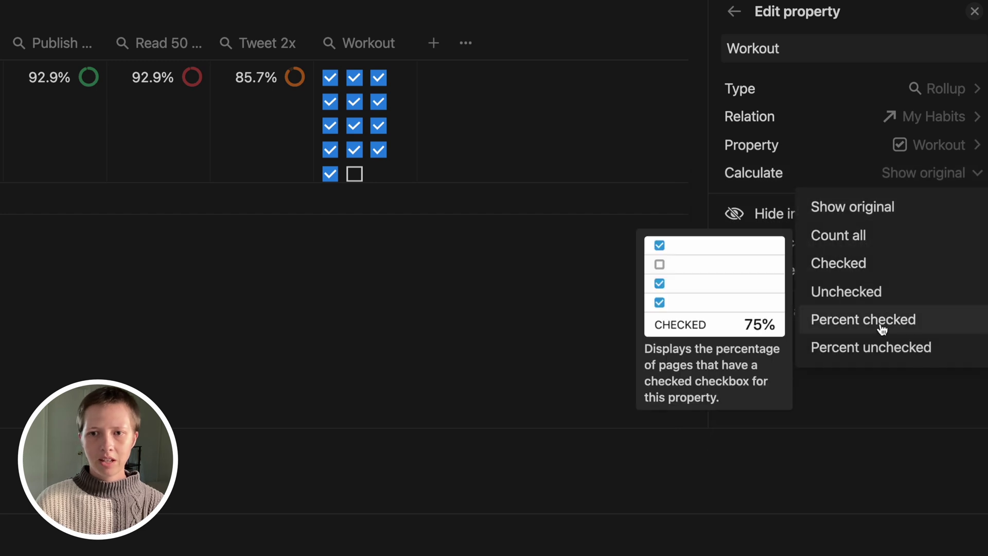
pyautogui.click(840, 319)
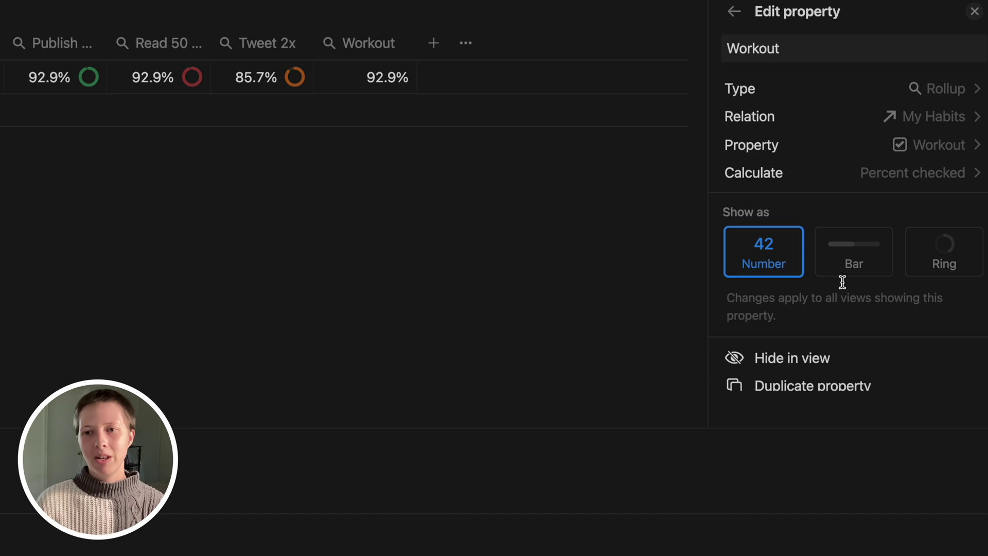
pyautogui.click(929, 272)
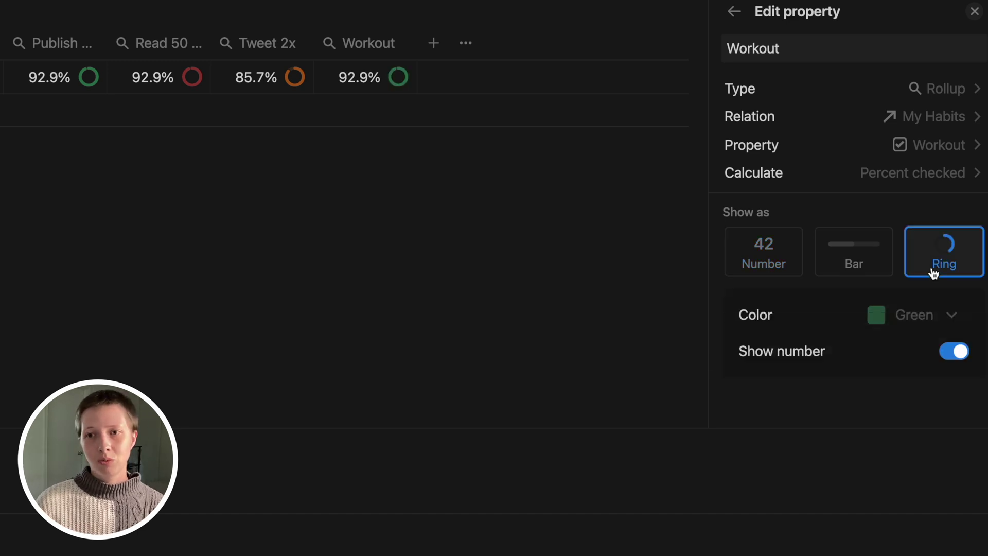
pyautogui.click(919, 325)
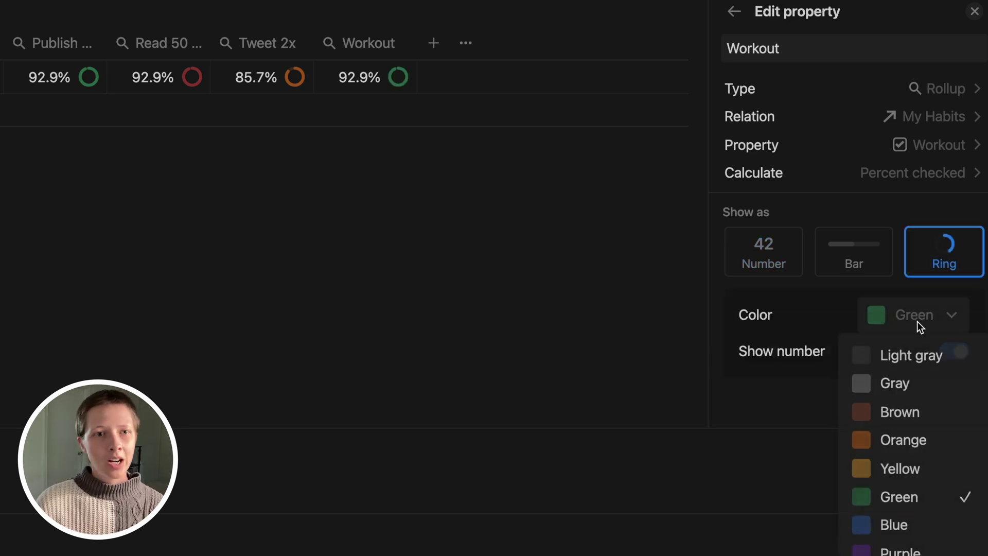
pyautogui.click(941, 530)
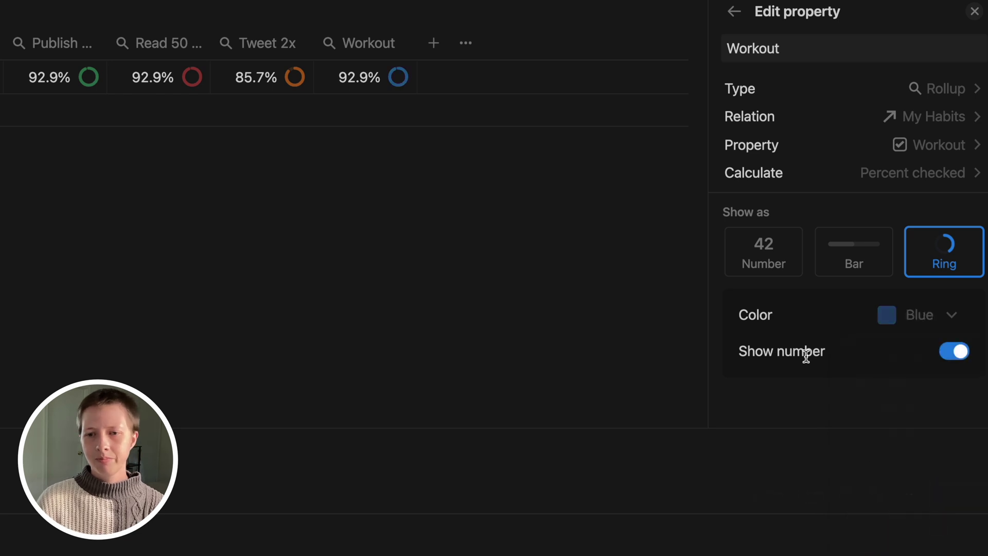
pyautogui.scroll(-2, 806, 355)
pyautogui.scroll(2, 805, 355)
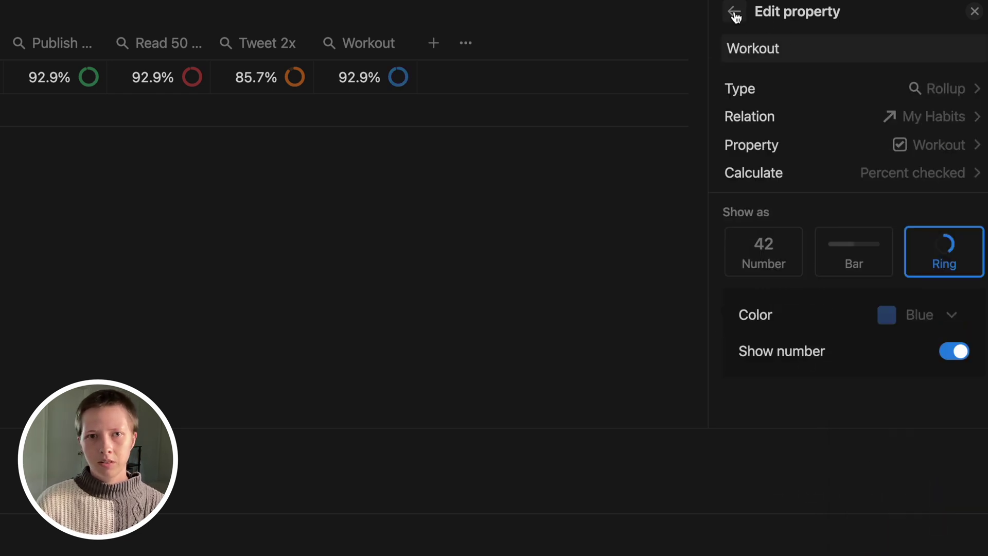
pyautogui.click(954, 22)
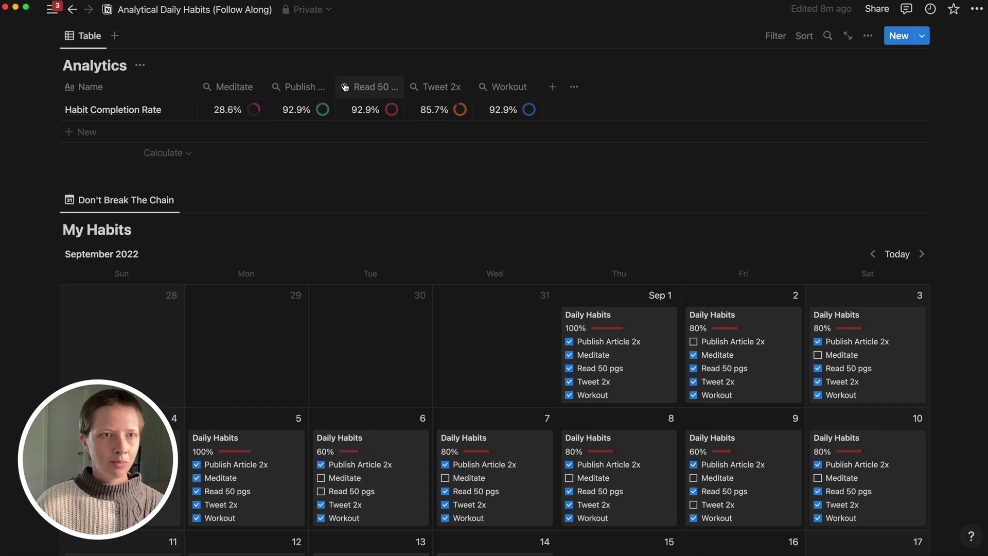
# Add a Formula property to the Analytics table and name it Total Success Rate
pyautogui.scroll(1, 444, 171)
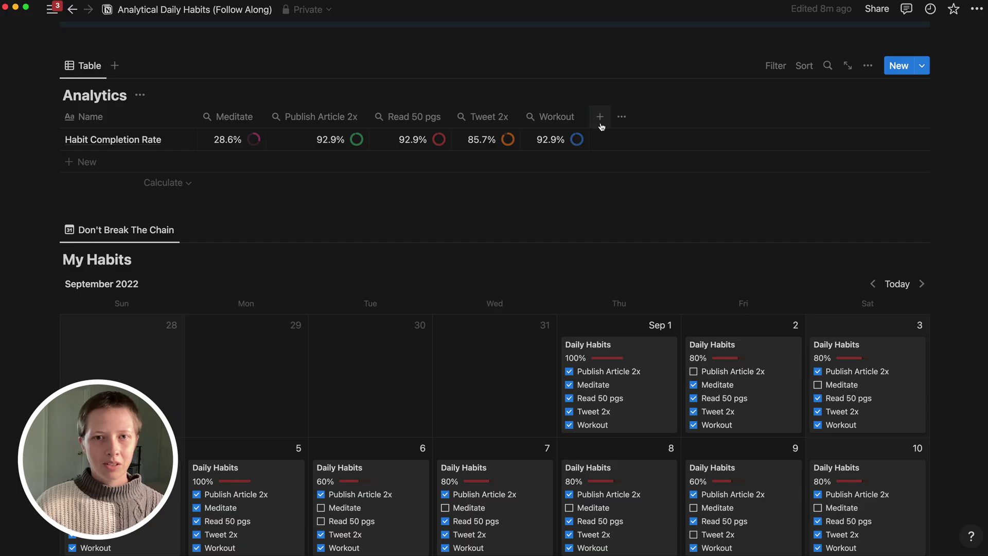
pyautogui.click(599, 118)
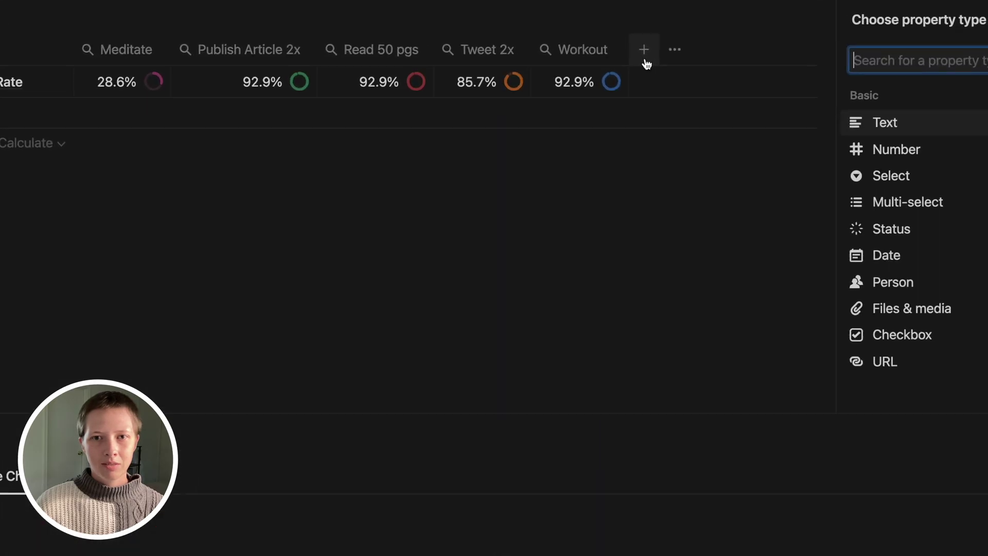
pyautogui.scroll(-5, 977, 309)
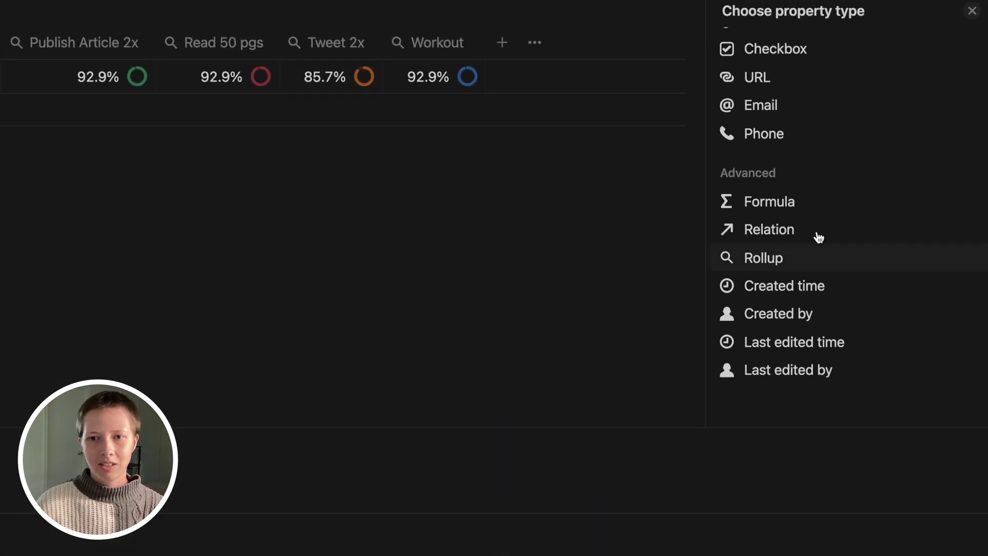
pyautogui.click(792, 204)
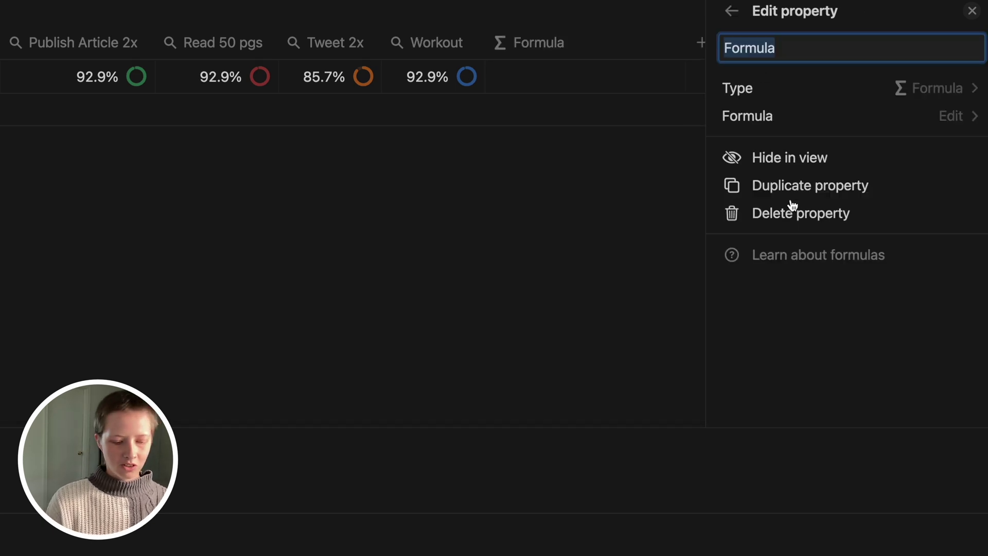
pyautogui.write('Total Success Rate')
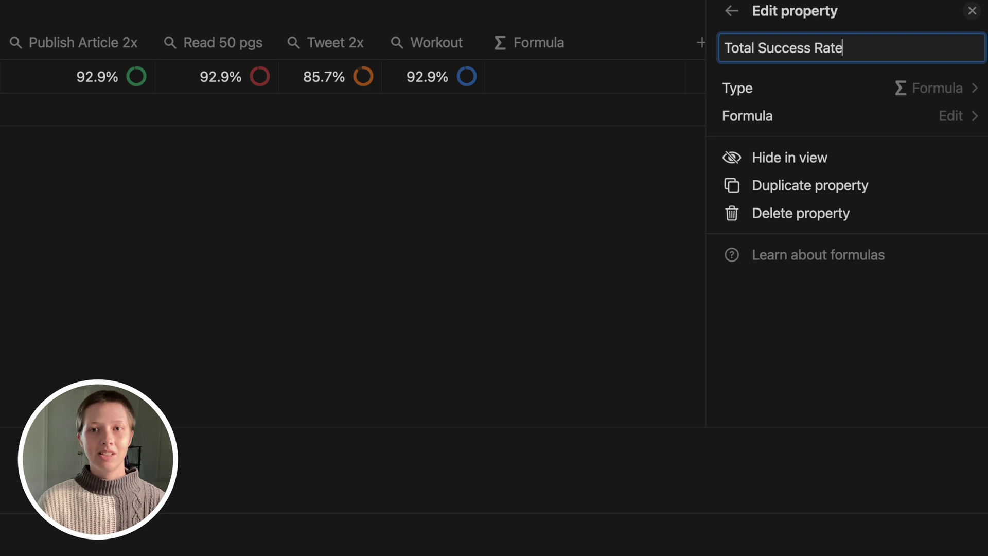
# Enter a formula for Total Success Rate that adds the Meditate, Publish Article 2x, Read 50 pgs, Tweet 2x and Workout properties
pyautogui.click(784, 124)
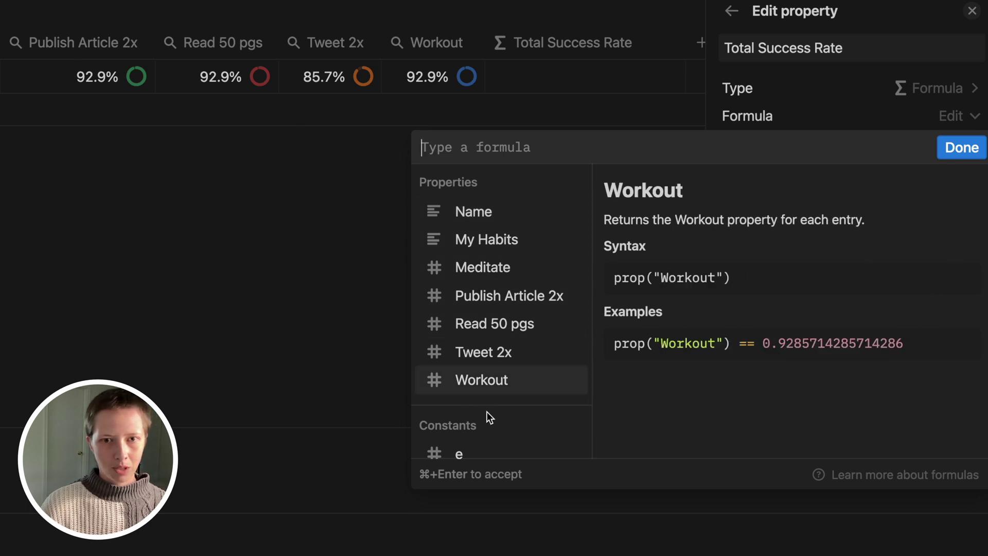
pyautogui.click(485, 278)
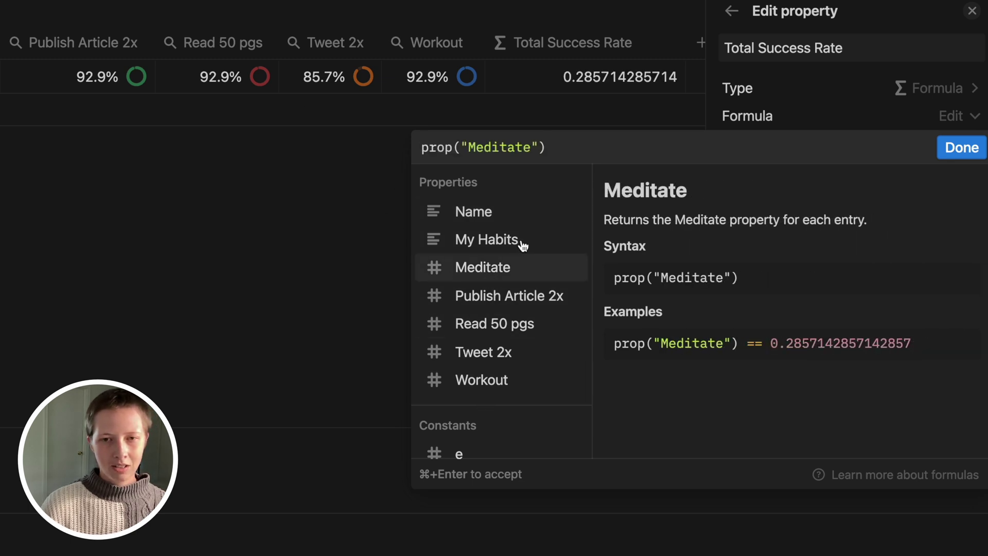
pyautogui.write('+')
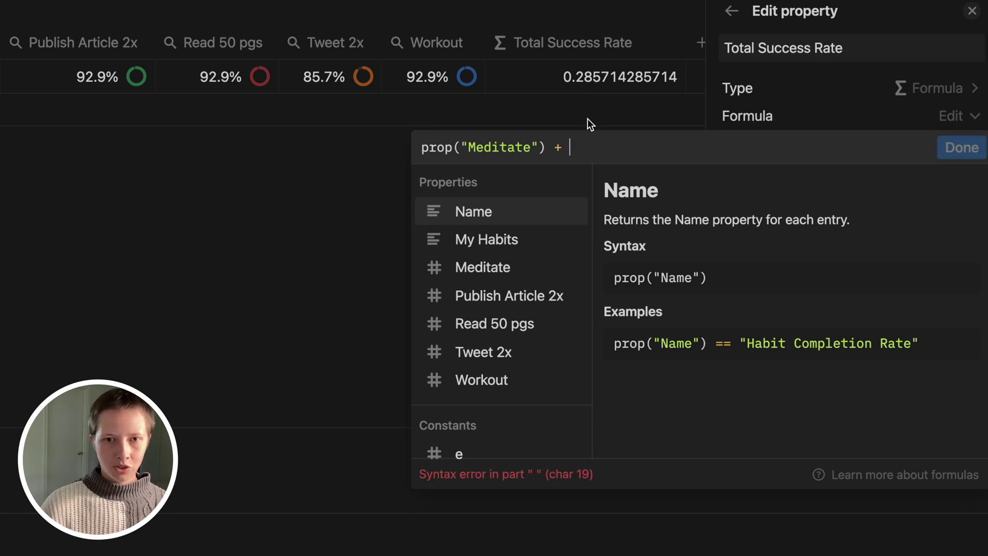
pyautogui.click(469, 303)
pyautogui.write('+')
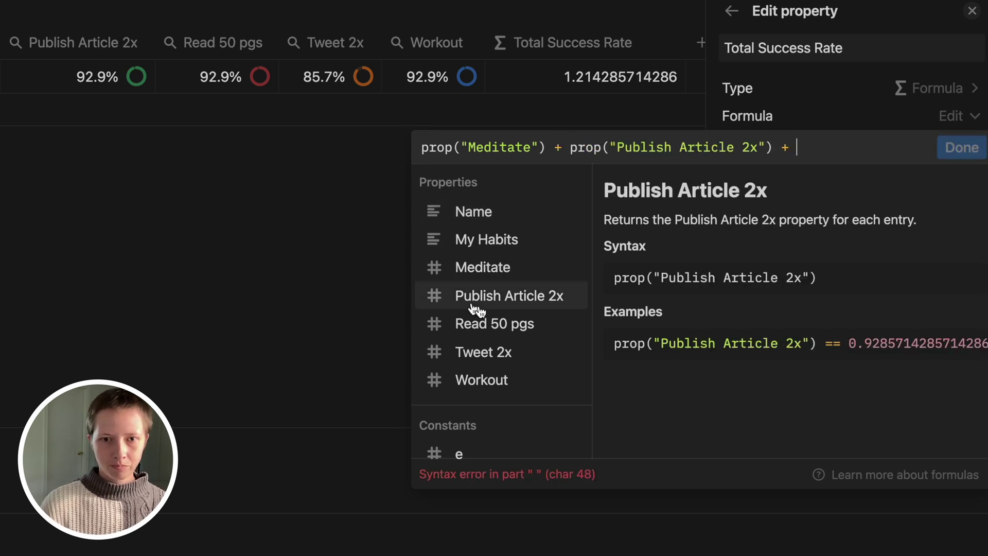
pyautogui.click(484, 331)
pyautogui.write('+')
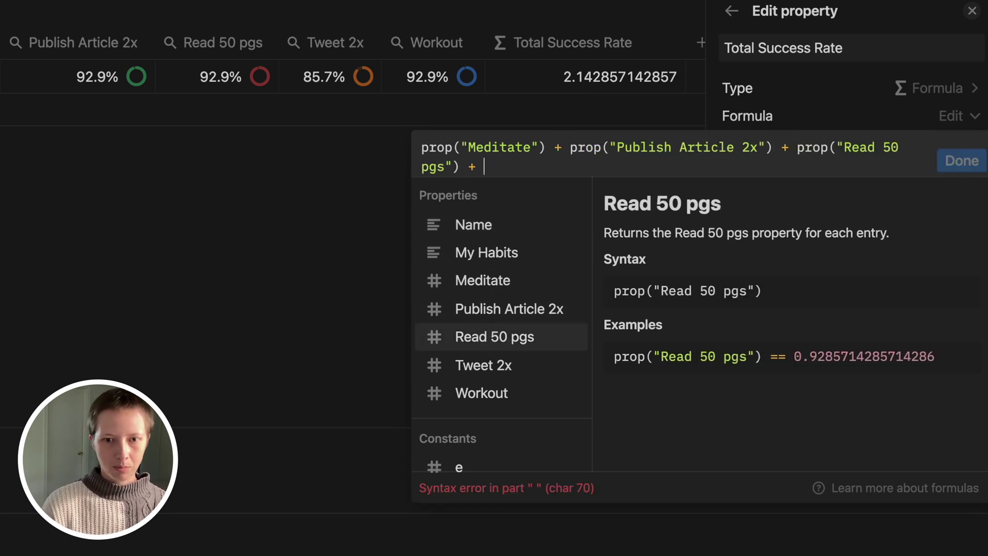
pyautogui.click(500, 369)
pyautogui.write('+')
pyautogui.click(497, 398)
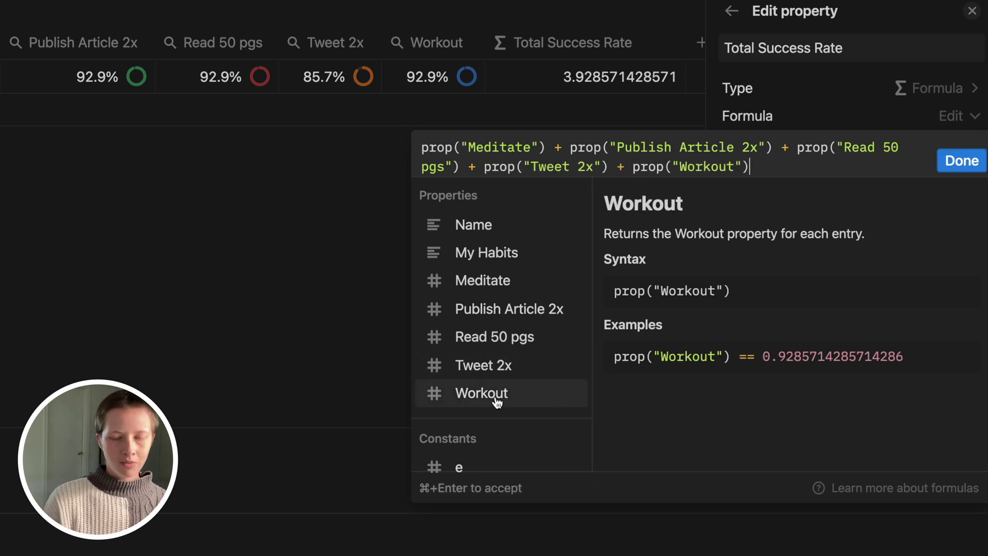
# Enclose the sum of the five habit properties in parentheses and divide it by 5 in the Total Success Rate formula
pyautogui.write(')')
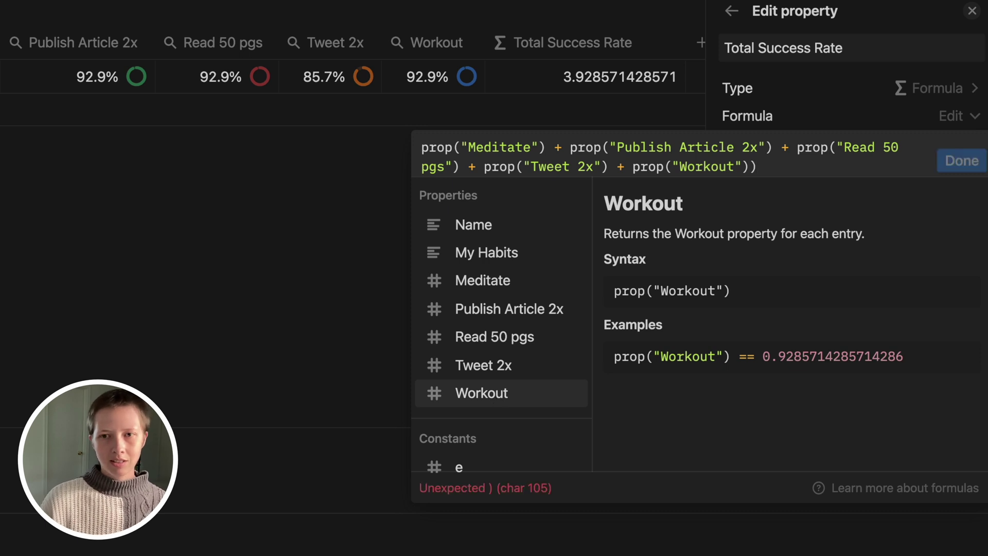
pyautogui.click(420, 148)
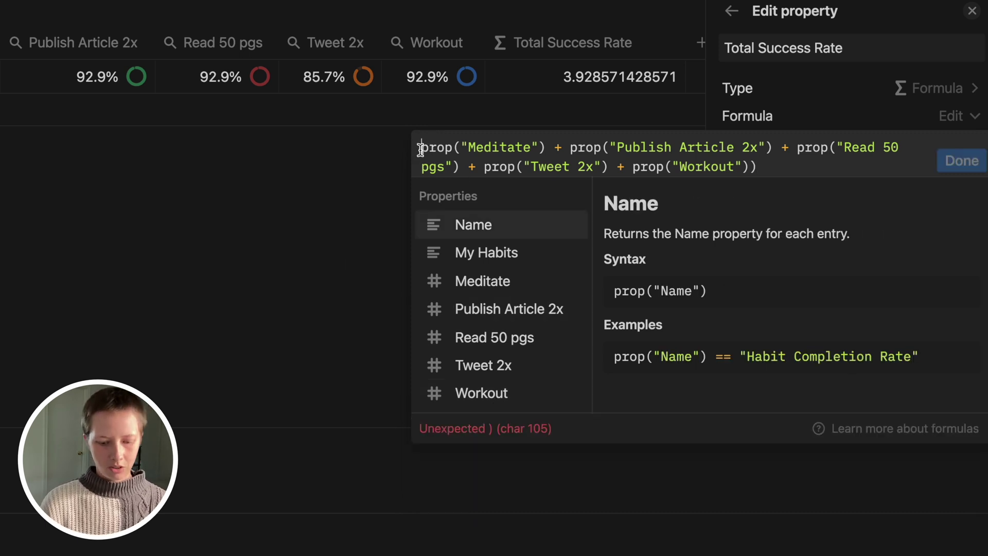
pyautogui.write('(')
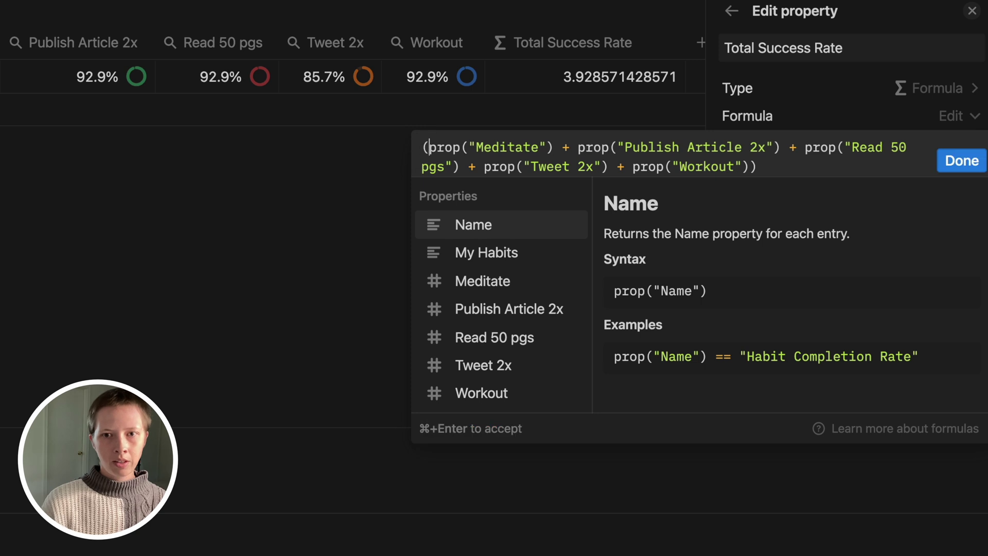
pyautogui.write(' / 5')
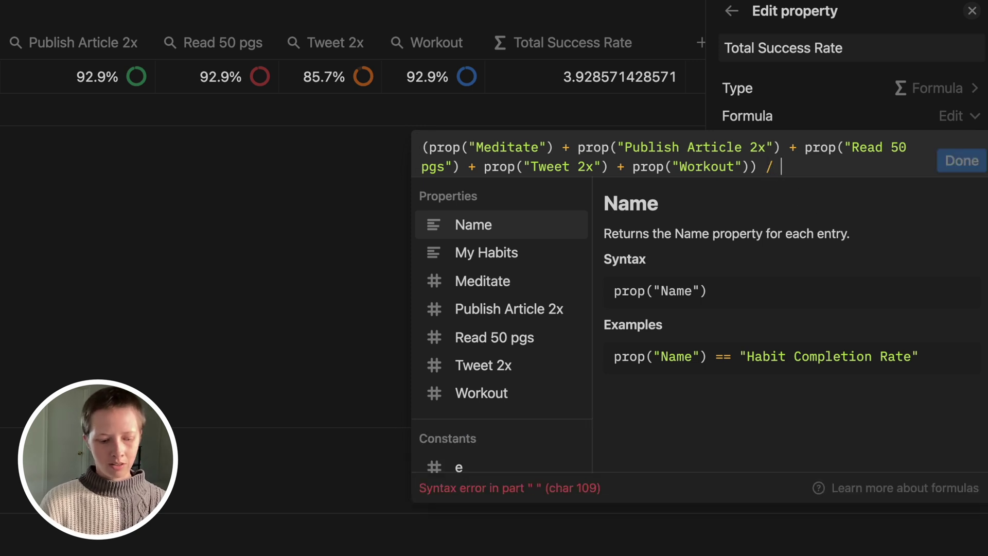
# Wrap the average in floor(), multiplying by 1000 inside and dividing the result by 1000, and accept the formula
pyautogui.click(421, 148)
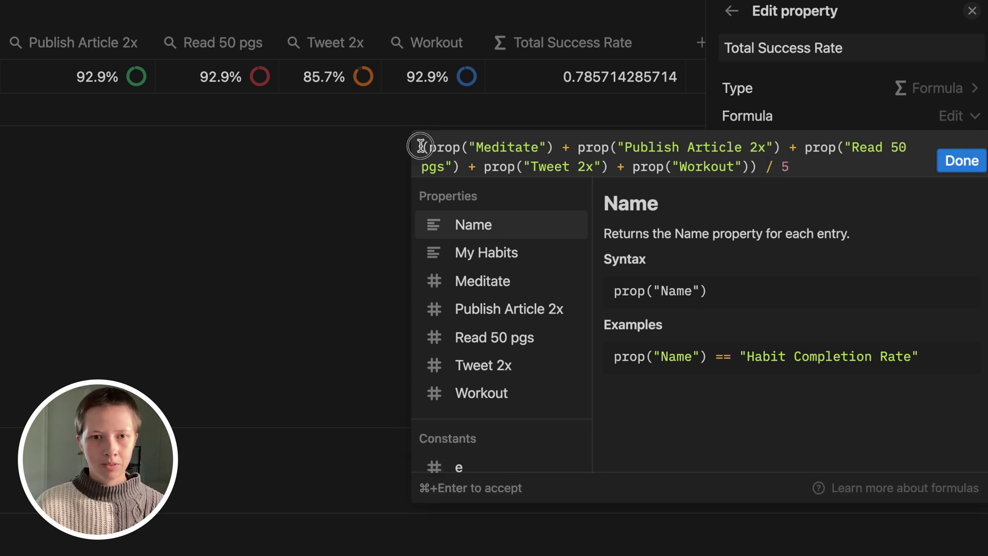
pyautogui.write('floor(100 ')
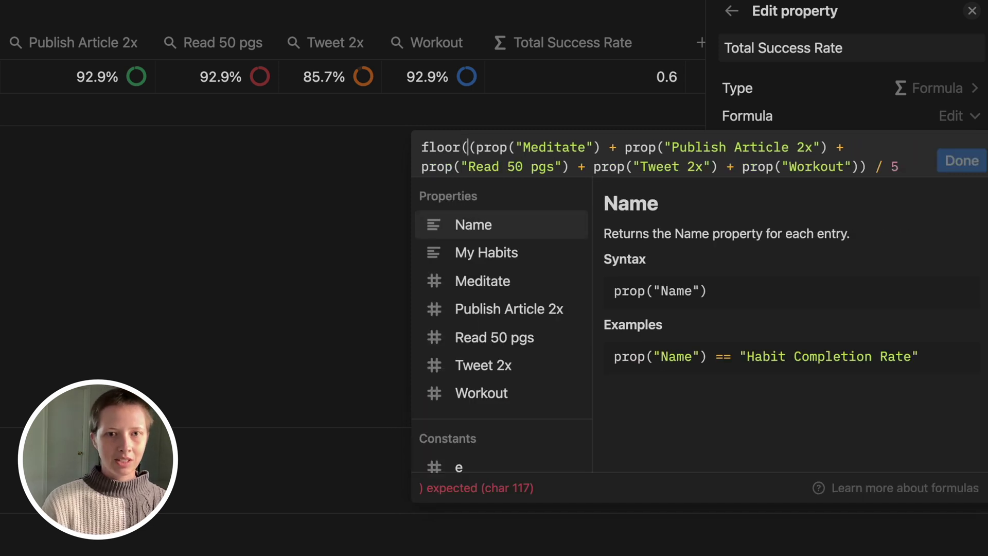
pyautogui.write('0')
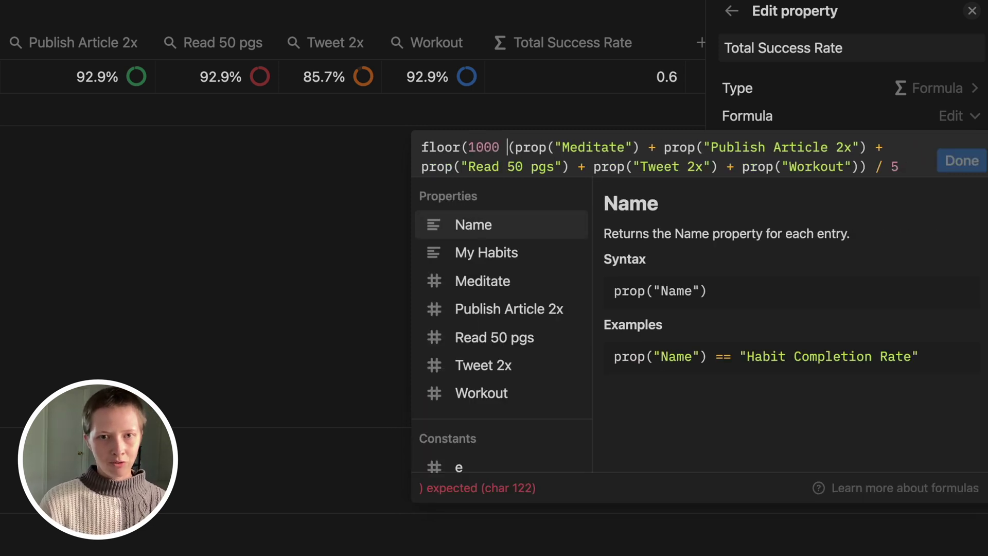
pyautogui.write('*')
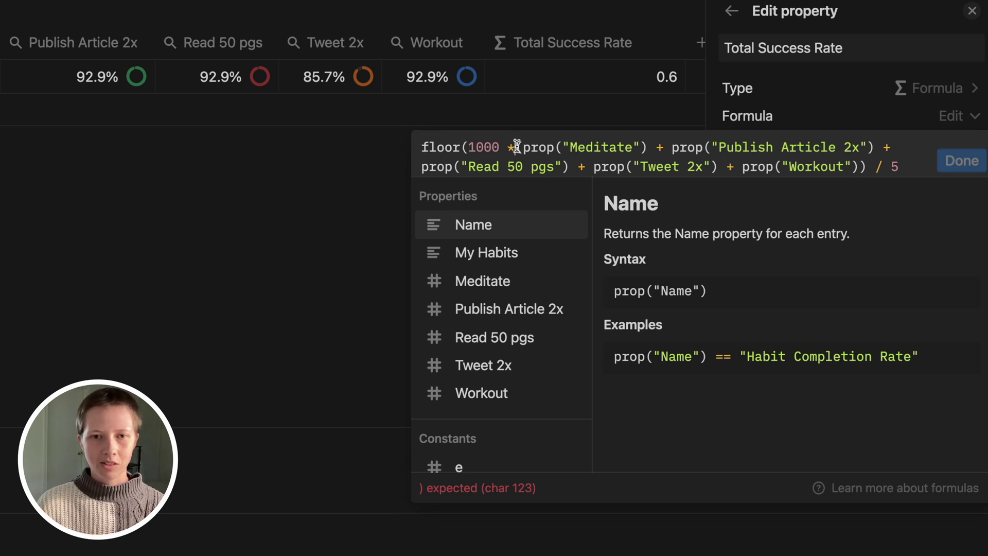
pyautogui.click(910, 168)
pyautogui.write(') /1000')
pyautogui.click(434, 186)
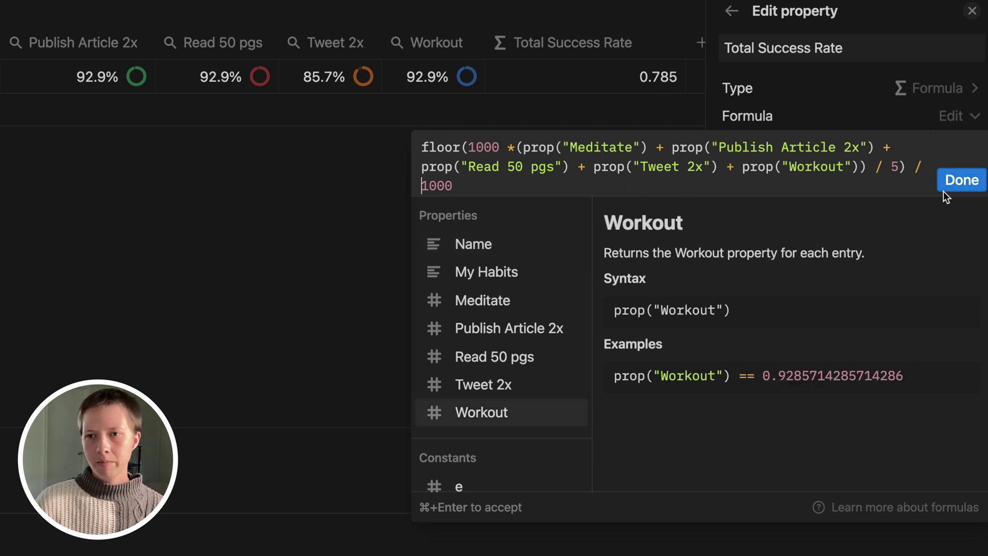
pyautogui.click(958, 184)
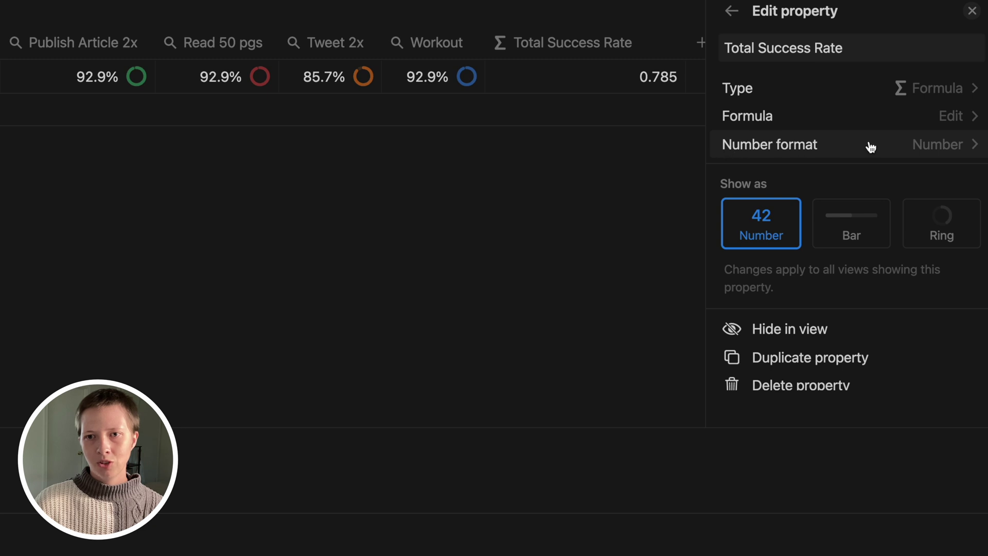
# Format Total Success Rate as Percent, show it as a light gray bar, and close its settings
pyautogui.click(823, 146)
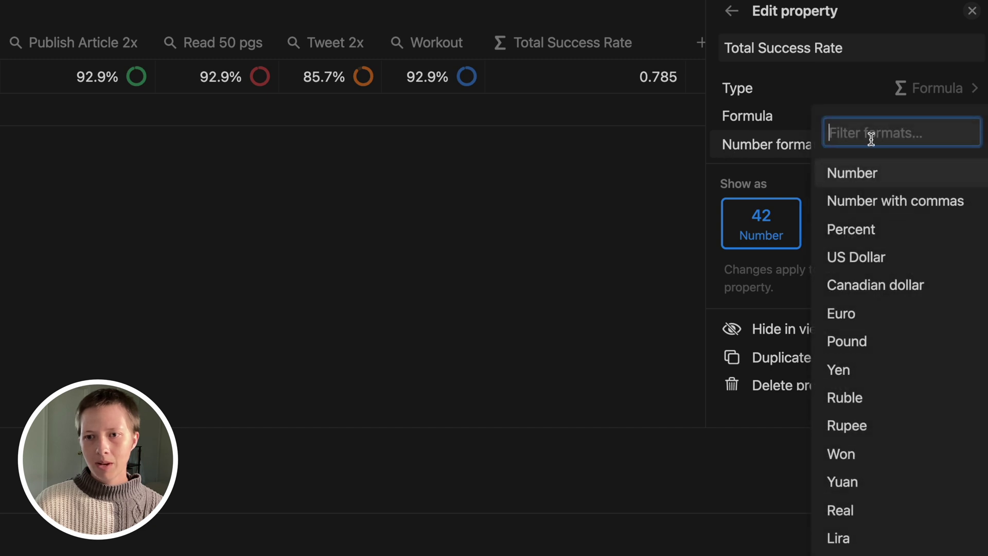
pyautogui.click(876, 241)
pyautogui.click(866, 242)
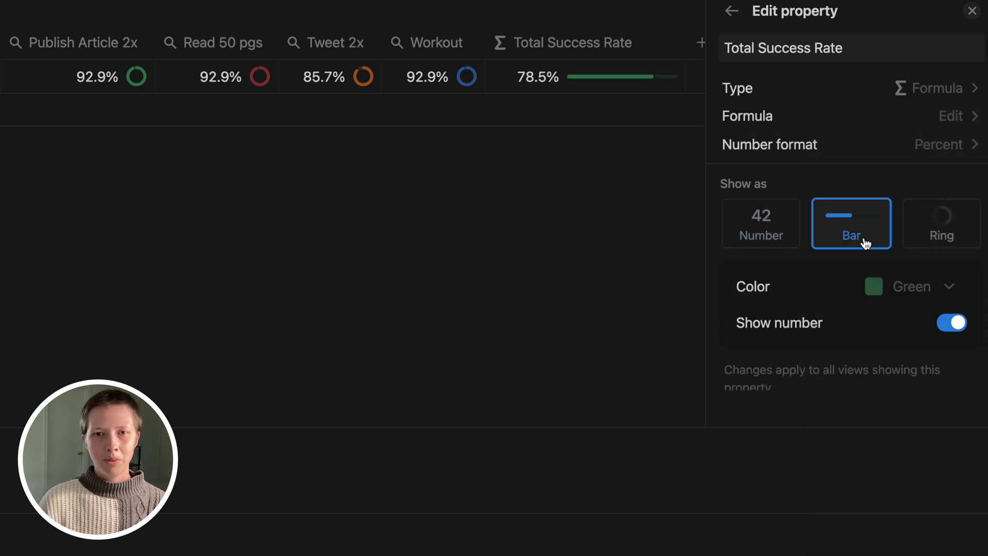
pyautogui.click(937, 282)
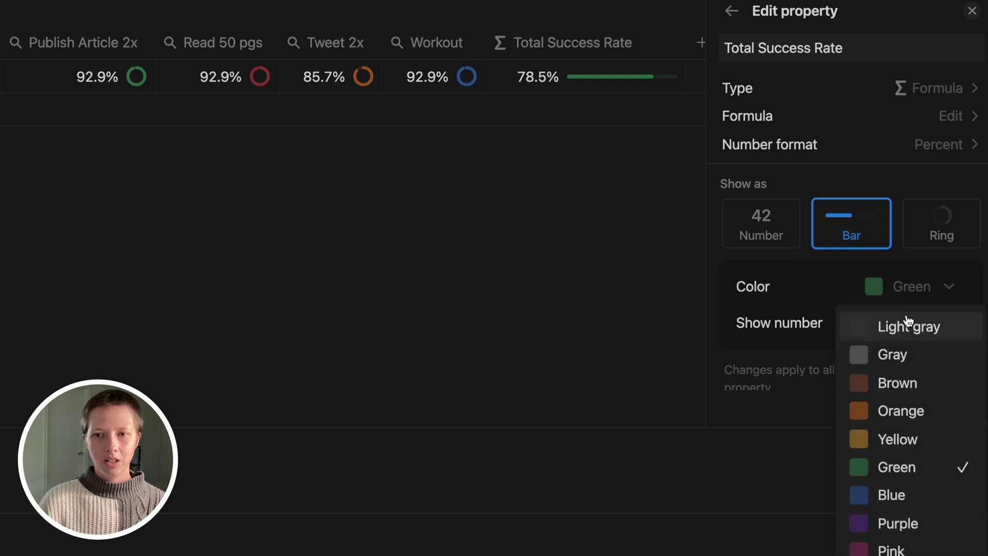
pyautogui.click(896, 327)
pyautogui.scroll(-1, 895, 327)
pyautogui.scroll(1, 895, 326)
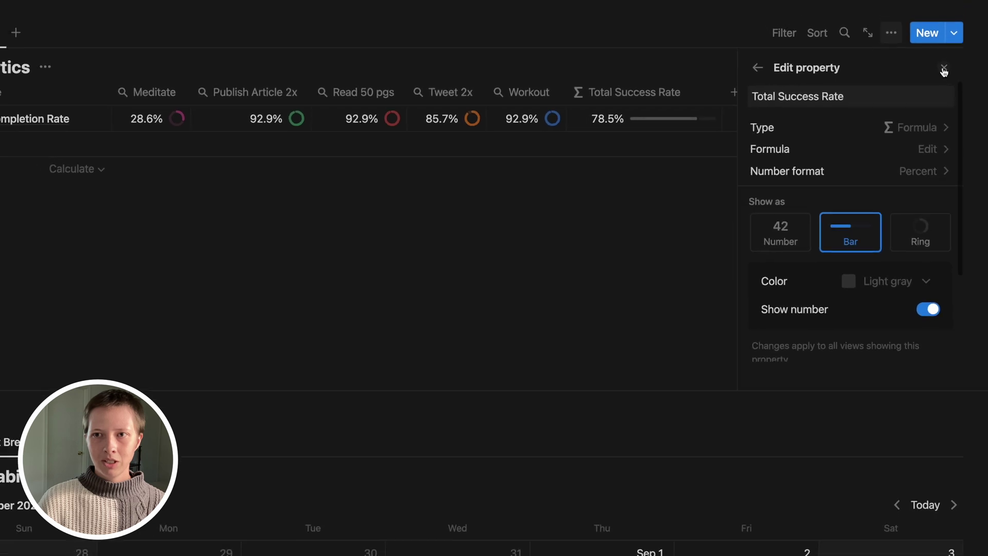
pyautogui.click(944, 69)
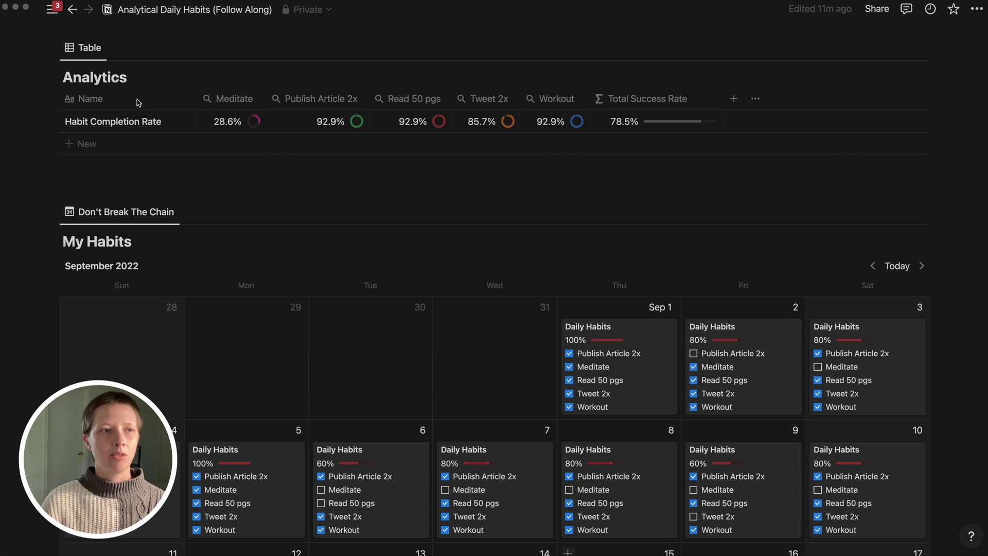
# Rename the Analytics database's Table view as Total
pyautogui.click(85, 46)
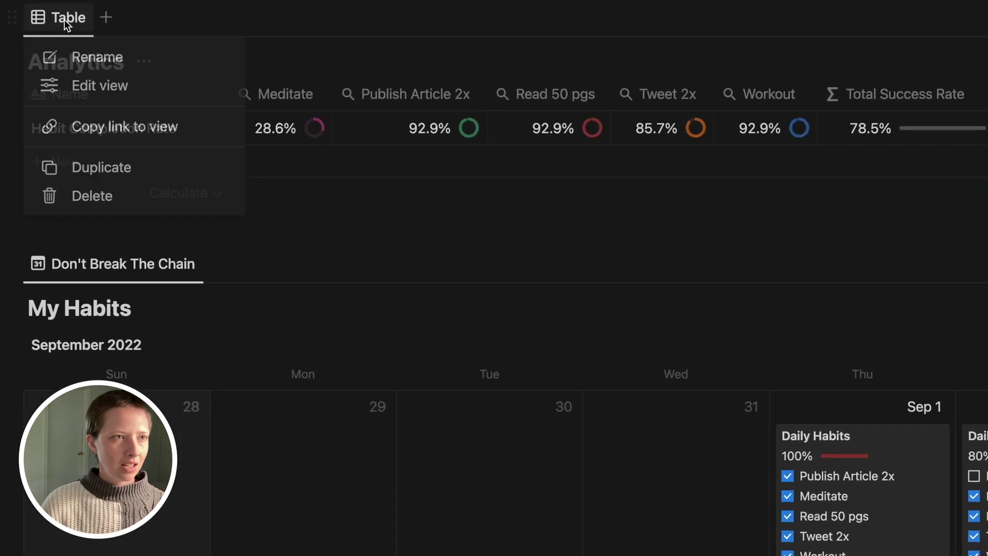
pyautogui.click(75, 56)
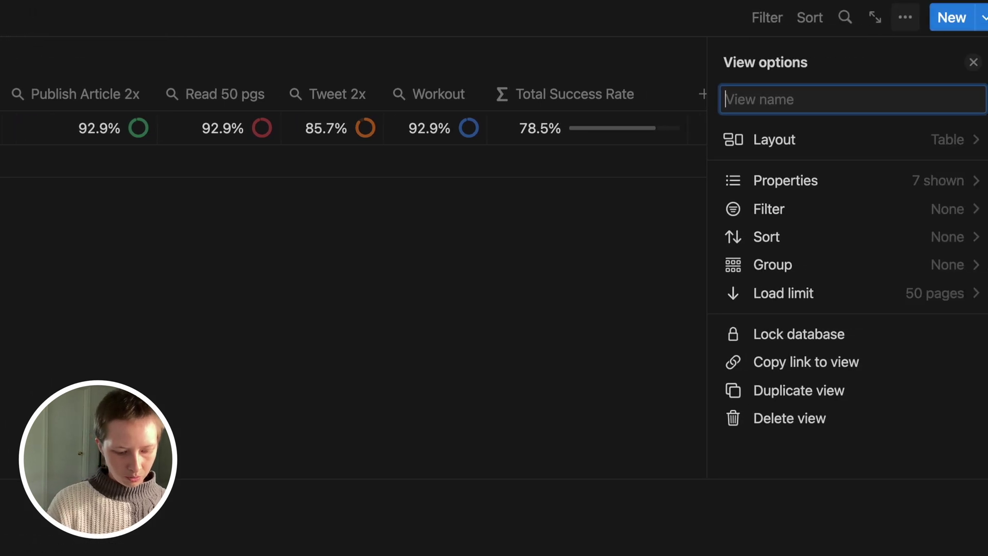
pyautogui.write('Total')
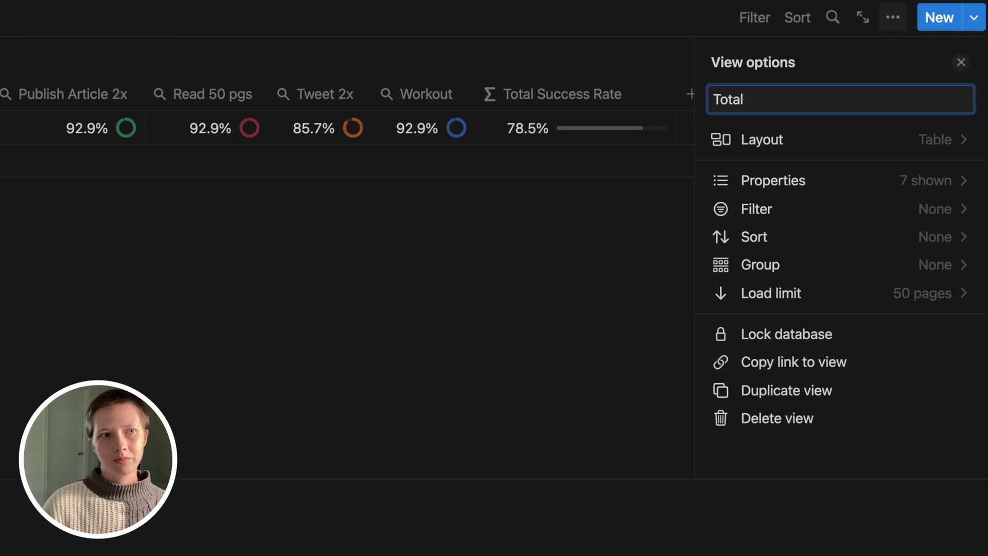
pyautogui.press('Return')
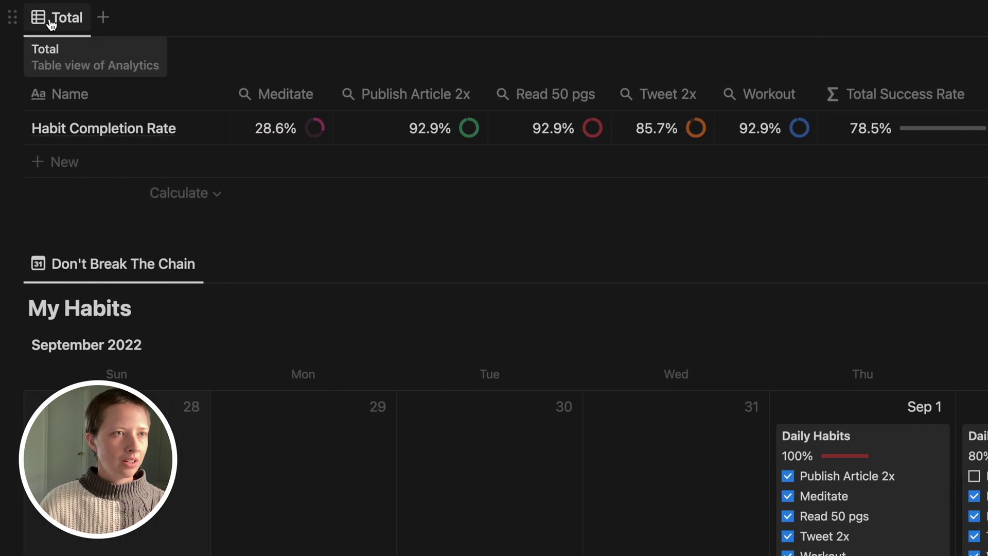
# Duplicate the Total view, name the copy Weekdays, and close its view options
pyautogui.click(51, 22)
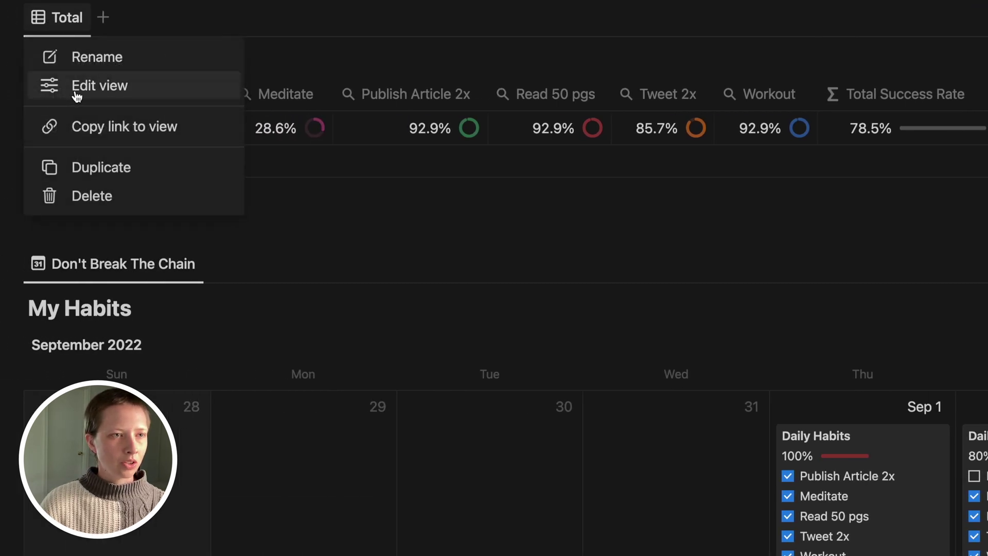
pyautogui.click(106, 168)
pyautogui.write('Weekday')
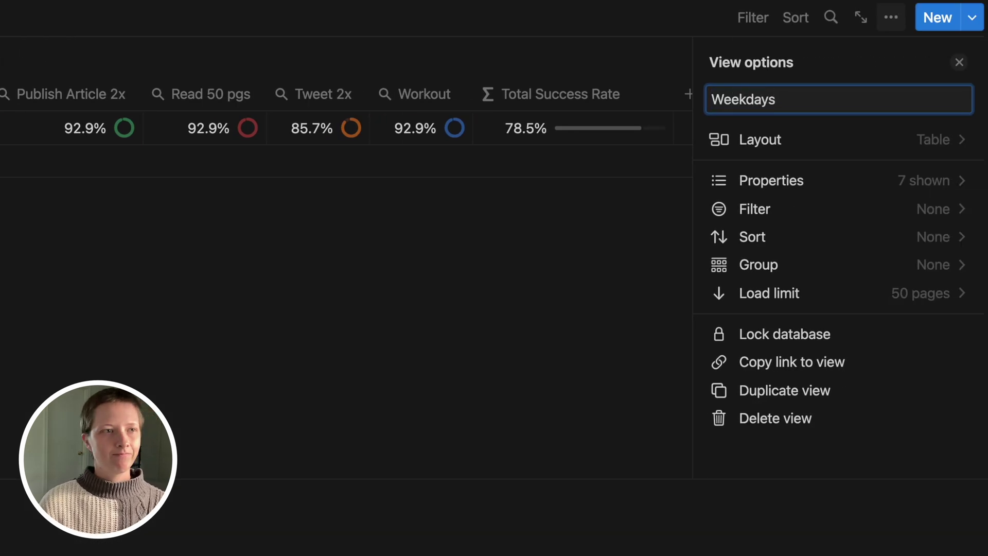
pyautogui.write('s')
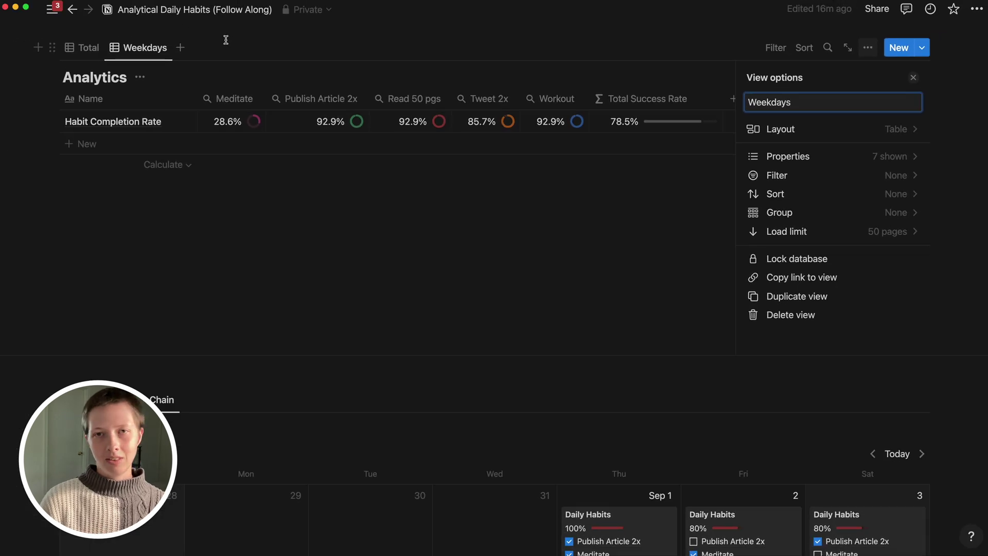
pyautogui.click(236, 40)
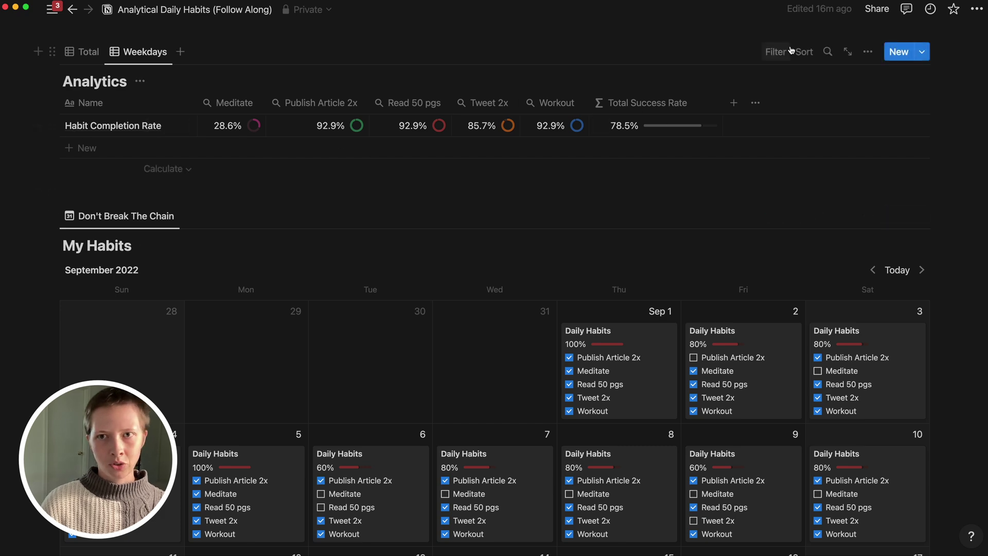
# Filter the Weekdays view to rows whose Name is not Habit Completion Rate
pyautogui.click(789, 51)
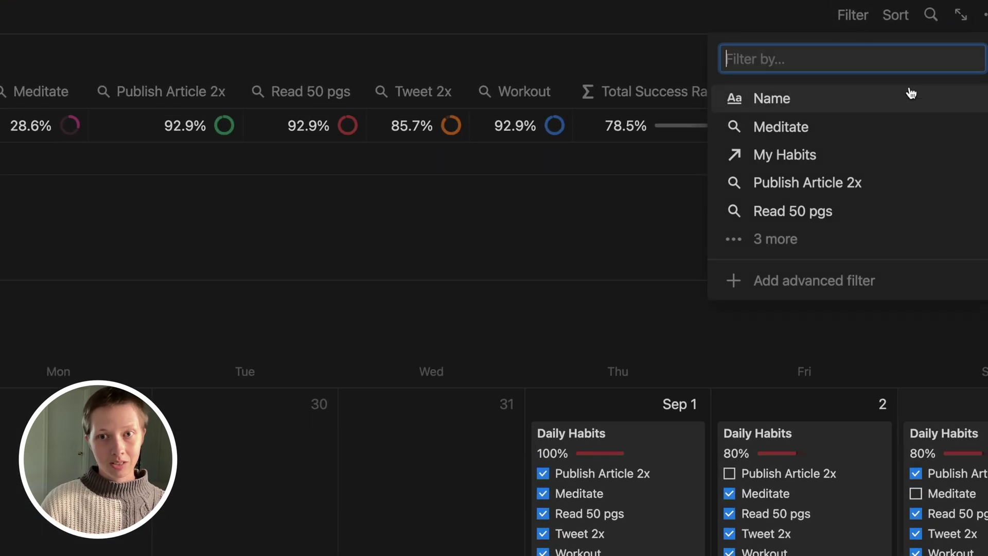
pyautogui.click(797, 99)
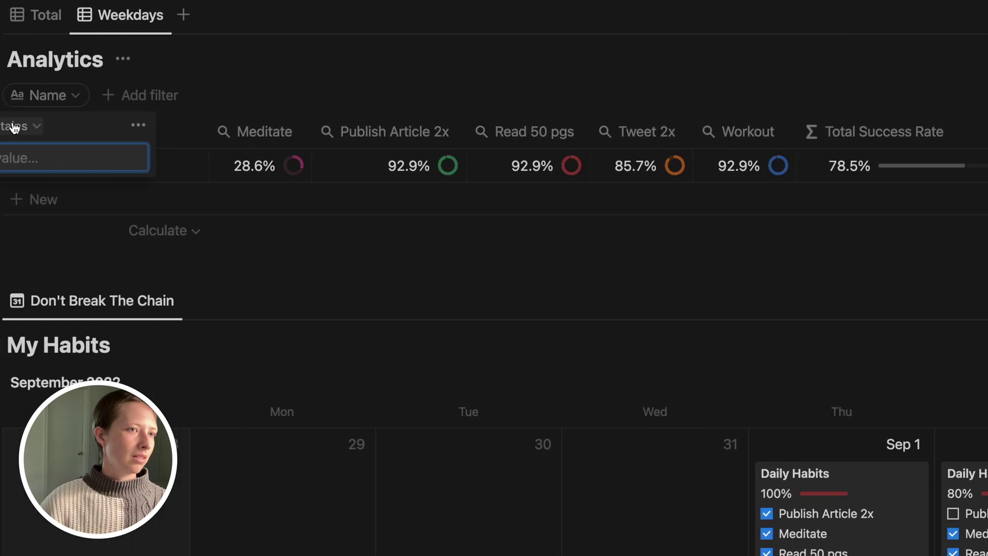
pyautogui.click(4, 127)
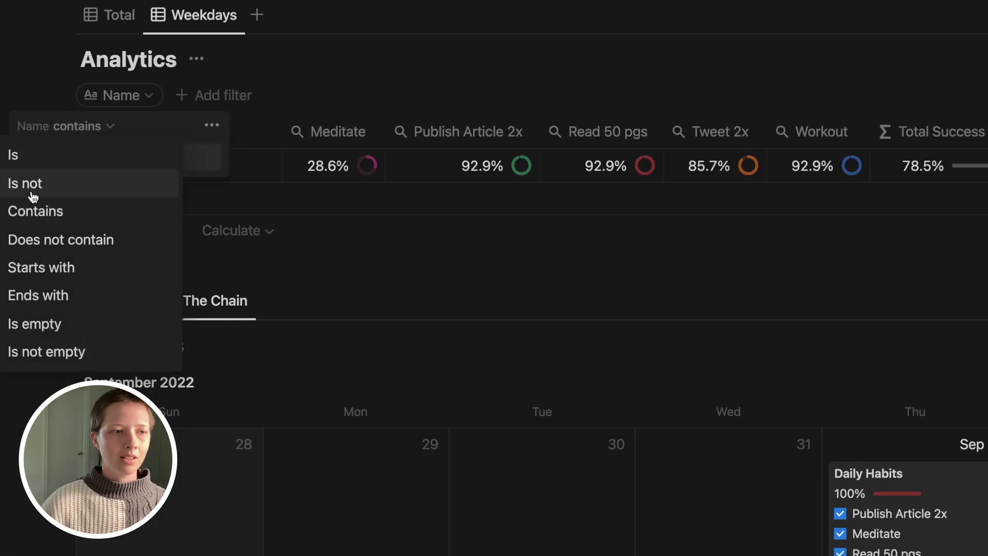
pyautogui.click(33, 196)
pyautogui.write('Ha')
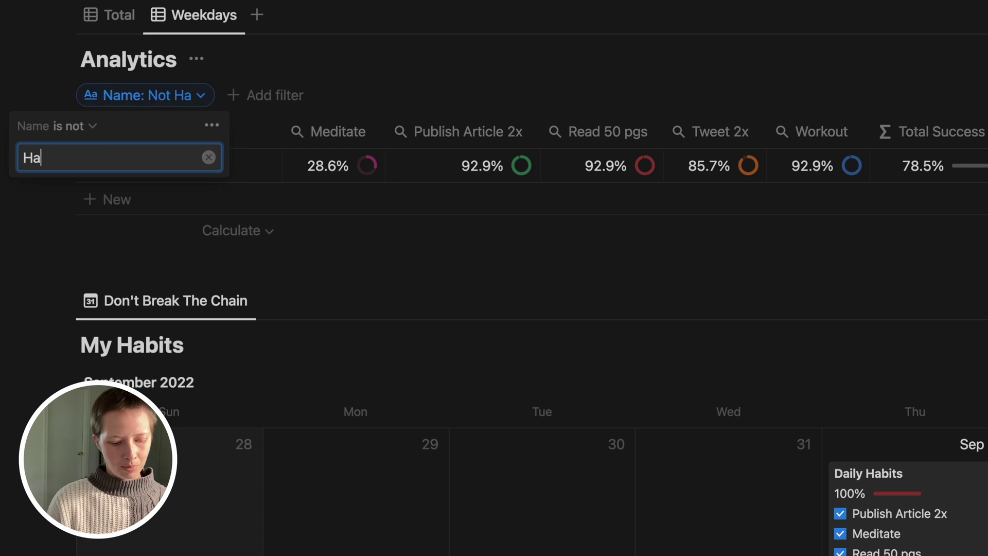
pyautogui.write('bit Com')
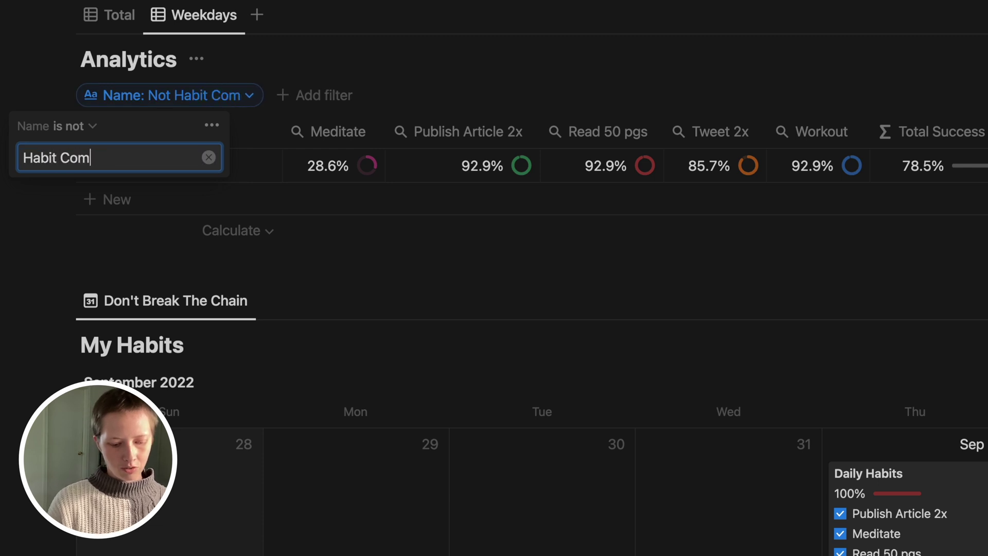
pyautogui.write('pletion Rate')
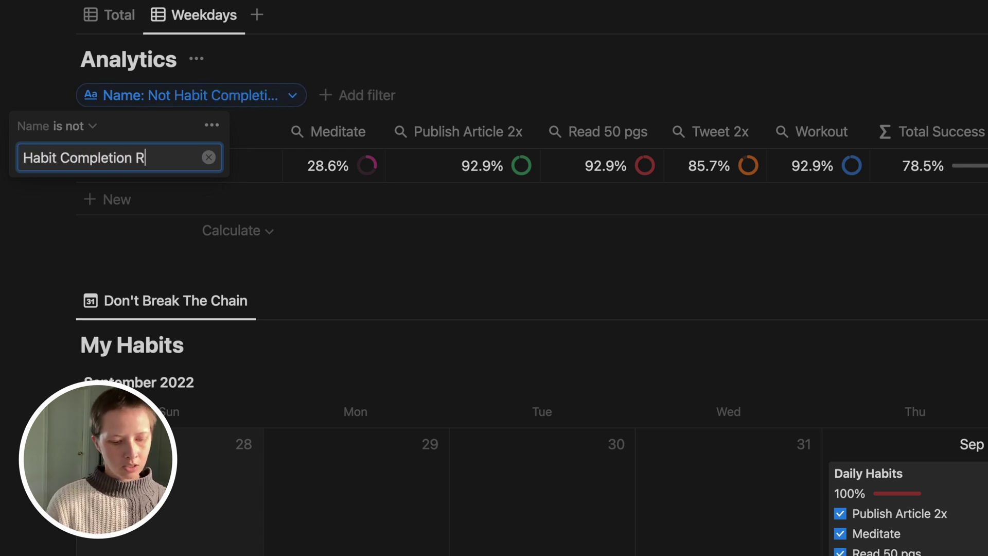
pyautogui.click(294, 67)
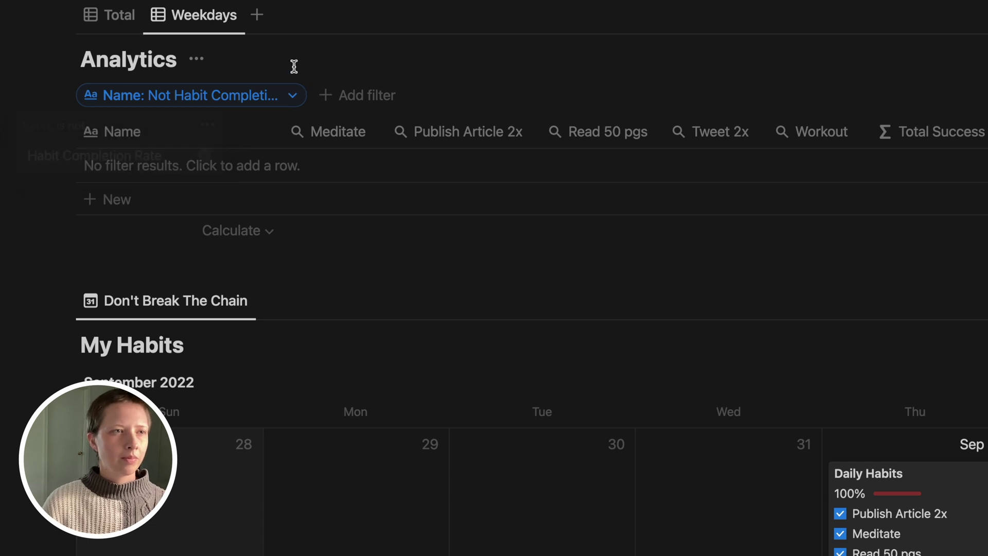
# Filter the Total view to rows whose Name is Habit Completion Rate, and return to the Weekdays view
pyautogui.click(103, 26)
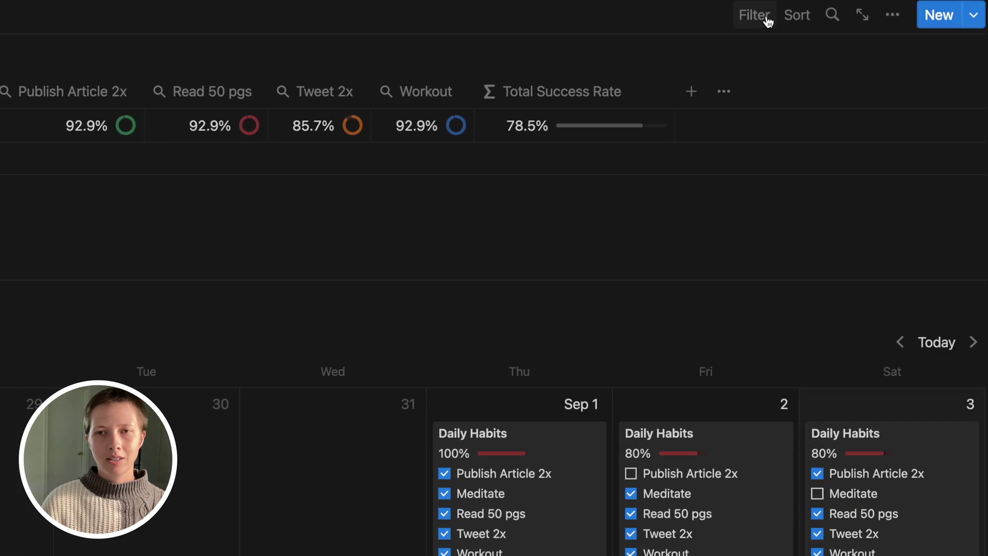
pyautogui.click(765, 15)
pyautogui.click(663, 99)
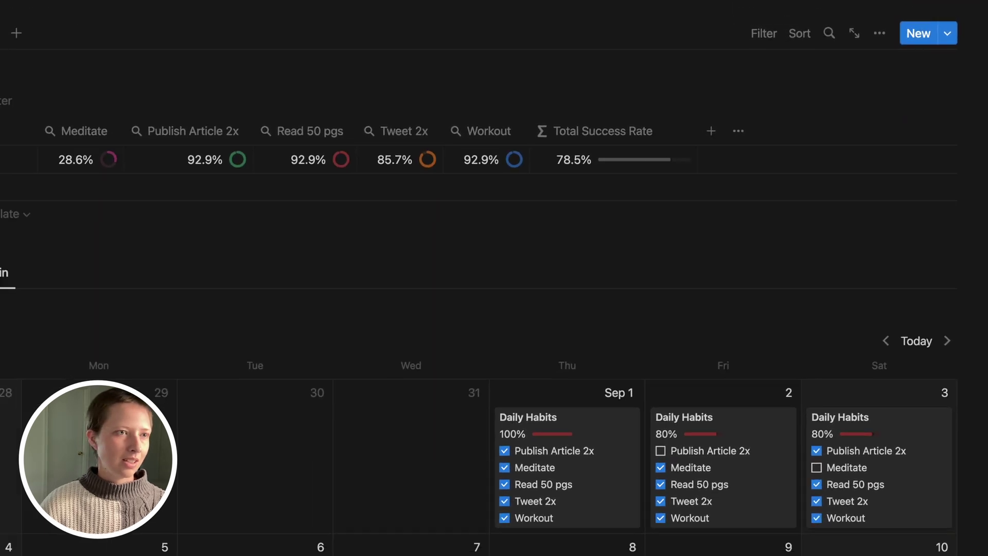
pyautogui.write('Habit Comp')
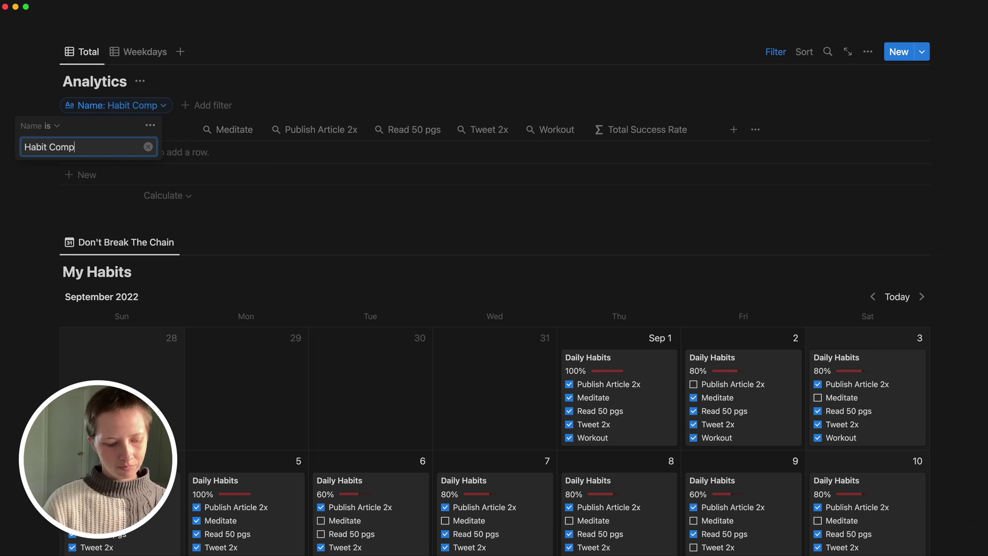
pyautogui.write('letion Rate')
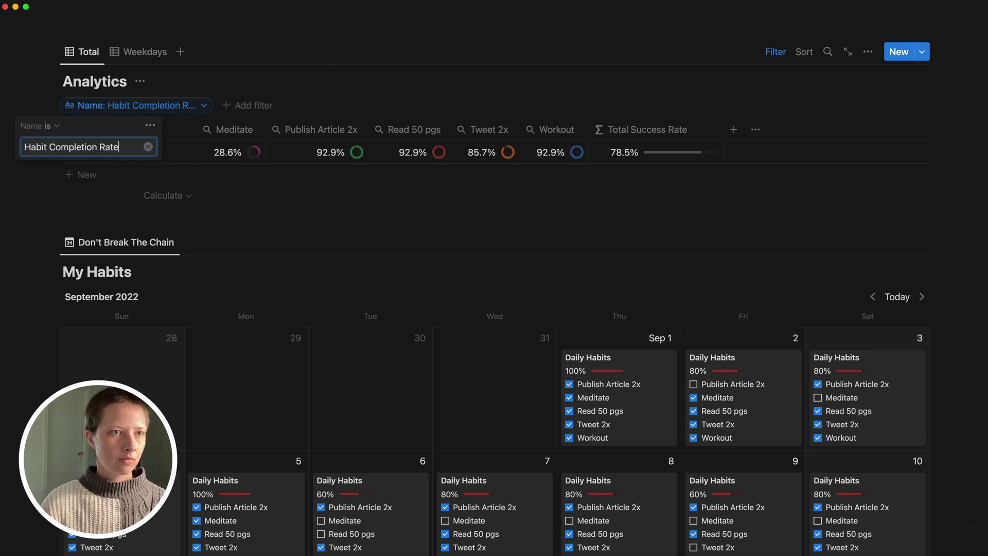
pyautogui.click(143, 52)
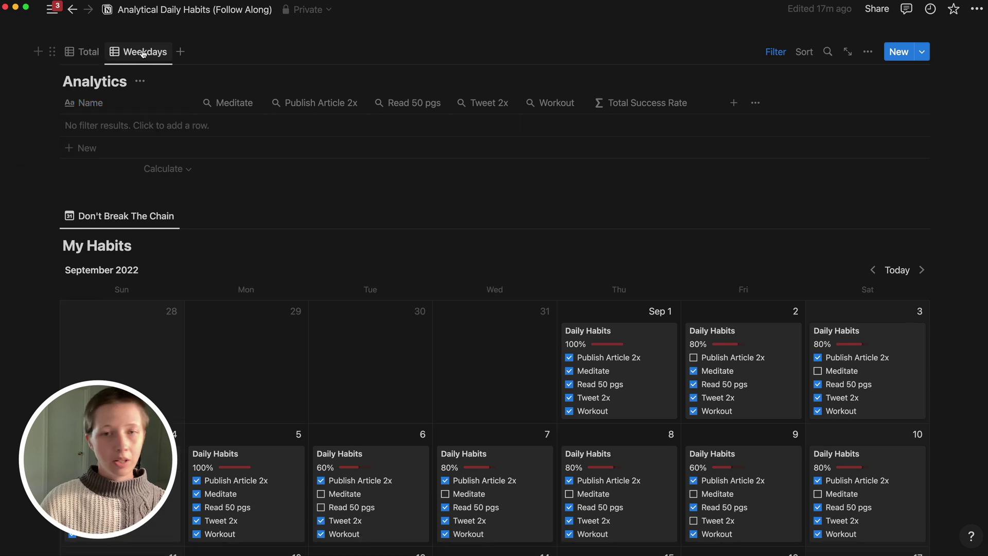
# Add a row named Monday Habits to the Weekdays view of the Analytics table
pyautogui.click(145, 123)
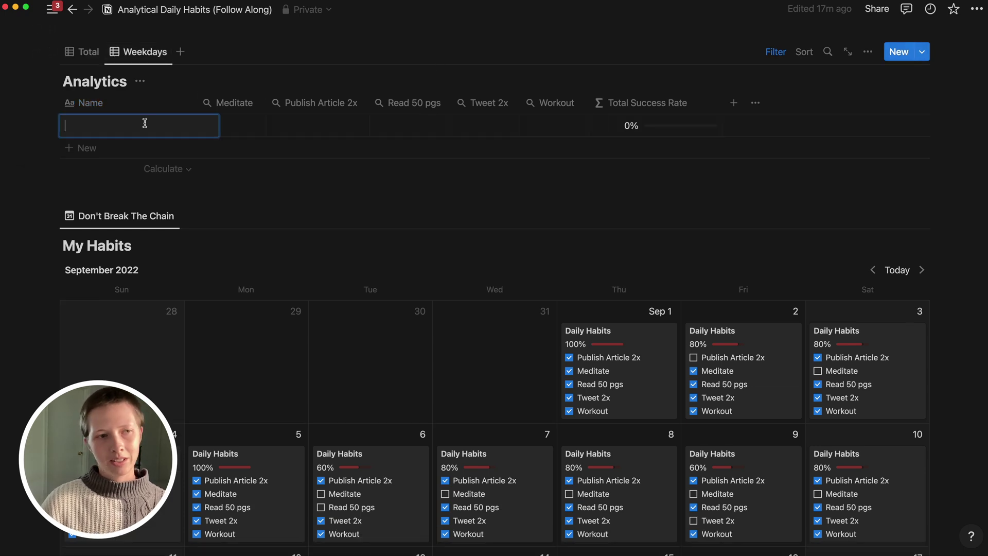
pyautogui.write('MOnday')
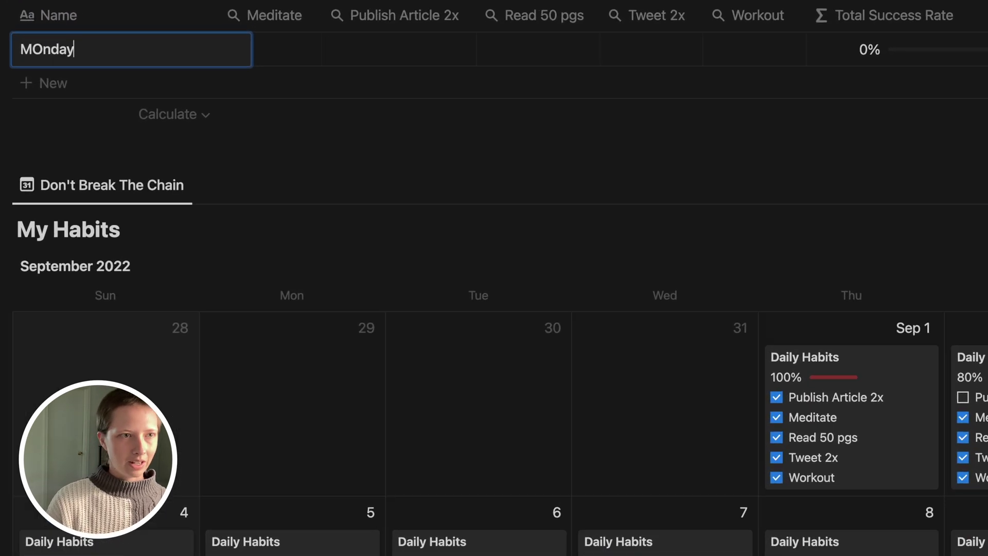
pyautogui.press('BackSpace')
pyautogui.press('BackSpace')
pyautogui.press('BackSpace')
pyautogui.press('BackSpace')
pyautogui.press('BackSpace')
pyautogui.press('BackSpace')
pyautogui.write('o')
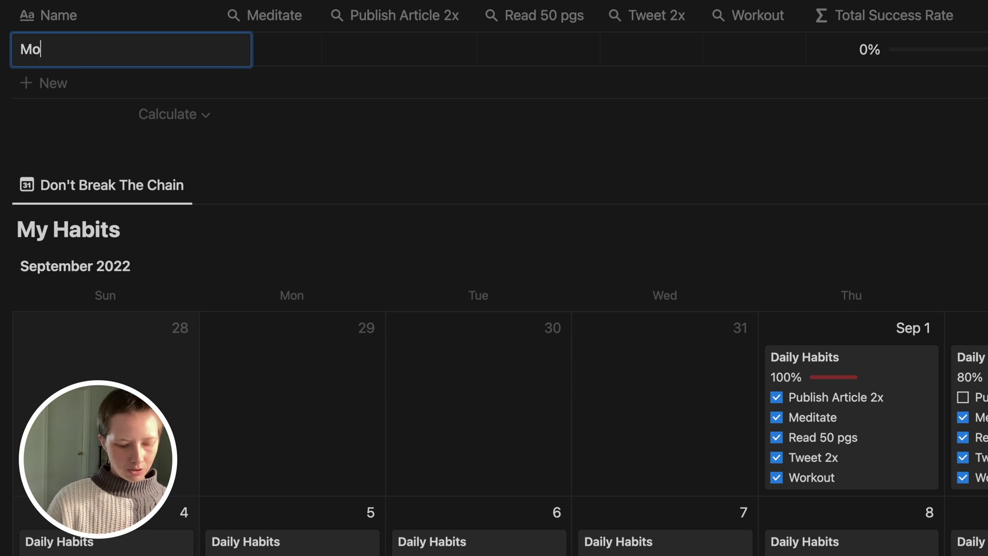
pyautogui.write('nday HAbits')
pyautogui.click(88, 63)
pyautogui.press('BackSpace')
pyautogui.write('s')
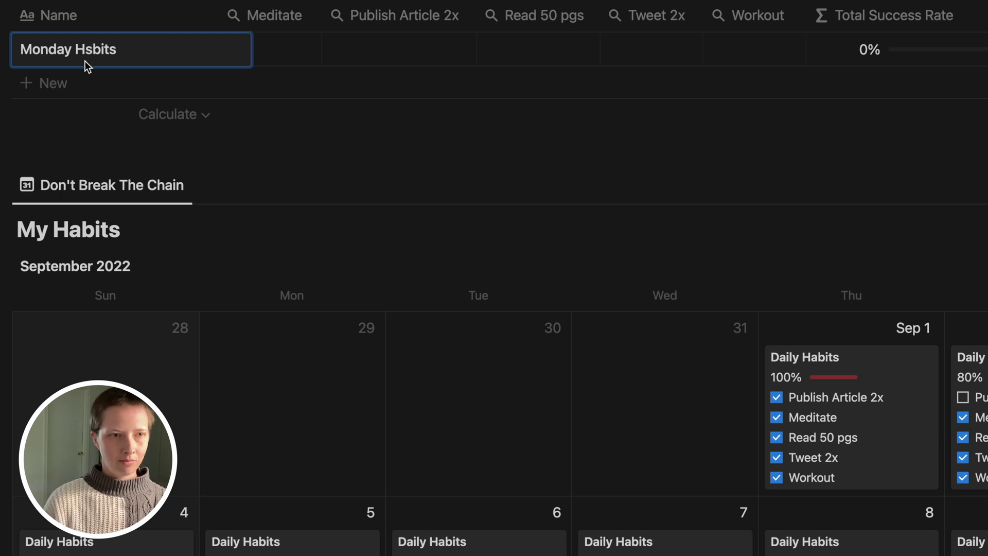
# Add rows named Tuesday Habits, Wednesday Habits, Thursday Habits, Friday Habits, Saturday Habits and Sunday Habits below Monday Habits
pyautogui.click(100, 81)
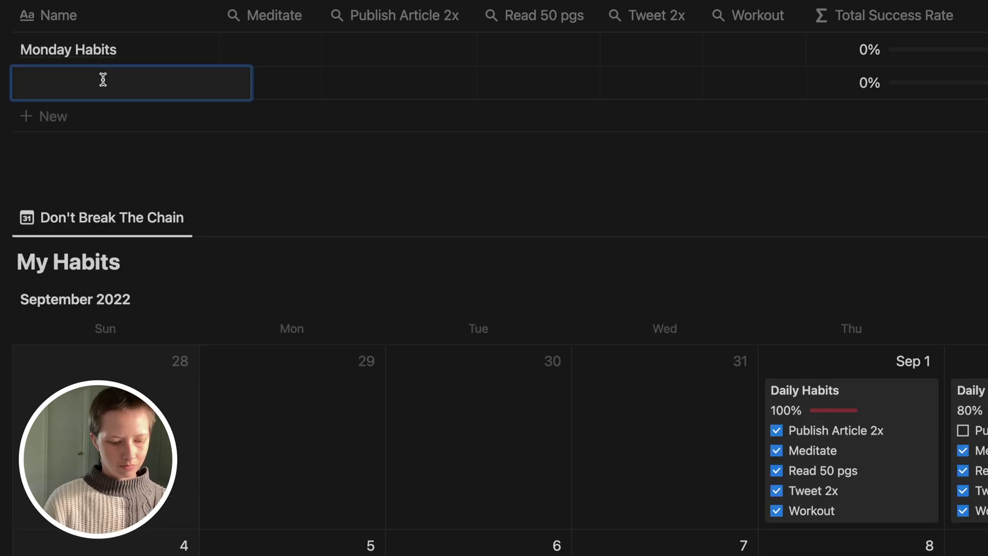
pyautogui.write('Tuesday Habits')
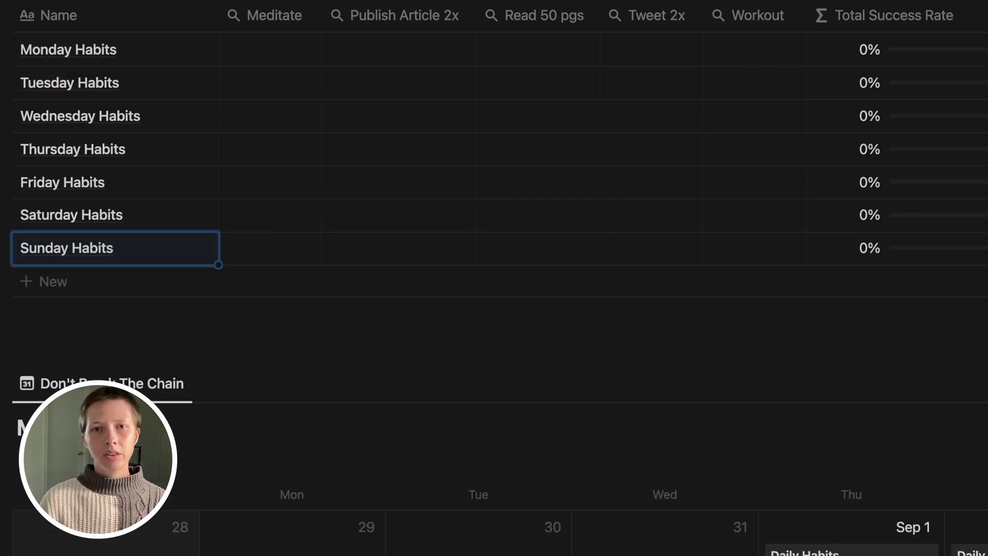
pyautogui.press('Escape')
# Link the September 1 Daily Habits entry to Thursday Habits through its Analytics relation, and collapse the entry's hidden property
pyautogui.scroll(-1, 494, 278)
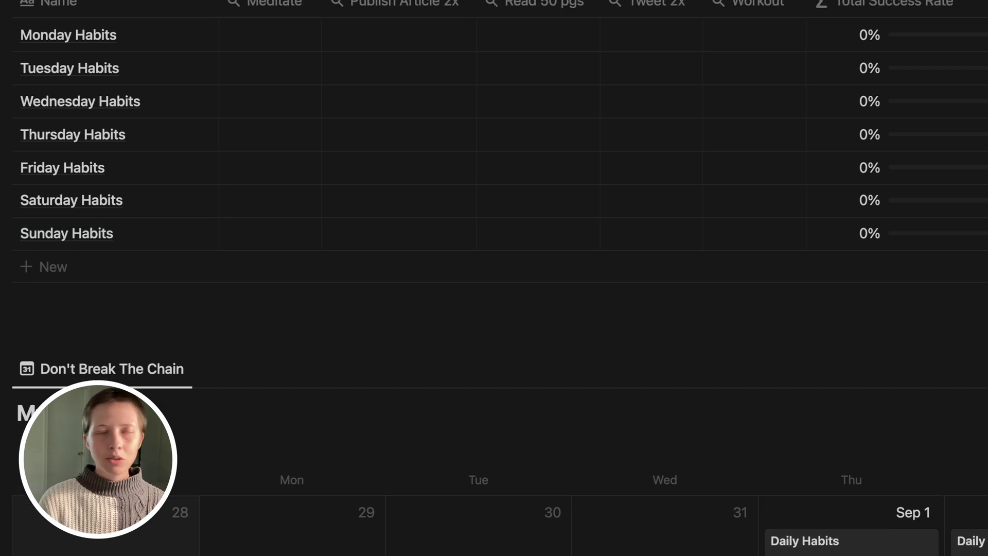
pyautogui.scroll(-2, 874, 387)
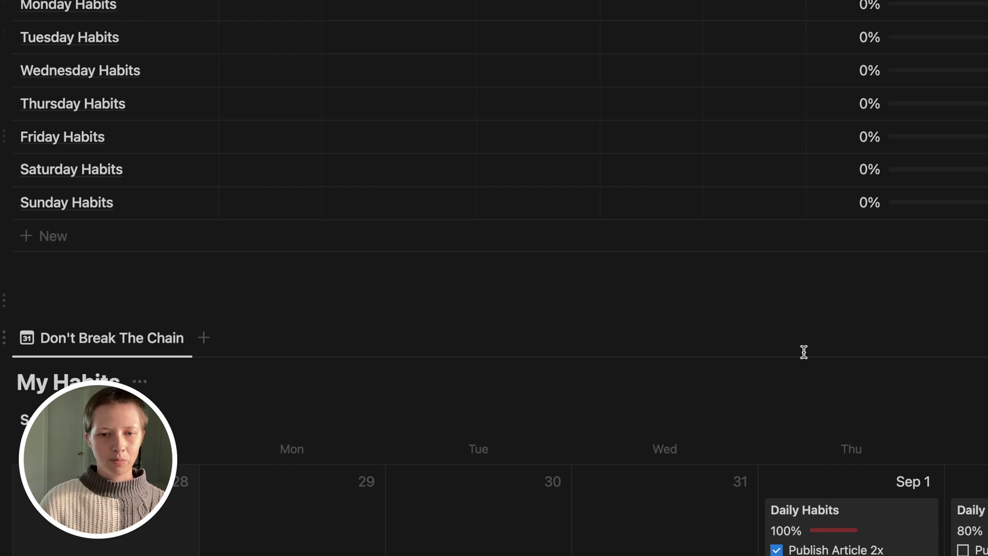
pyautogui.scroll(-8, 803, 350)
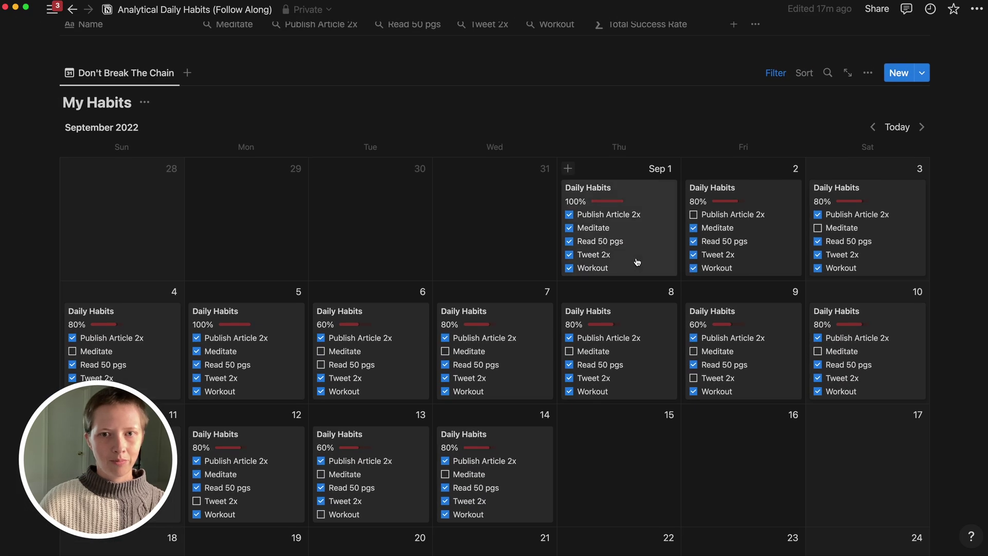
pyautogui.click(631, 196)
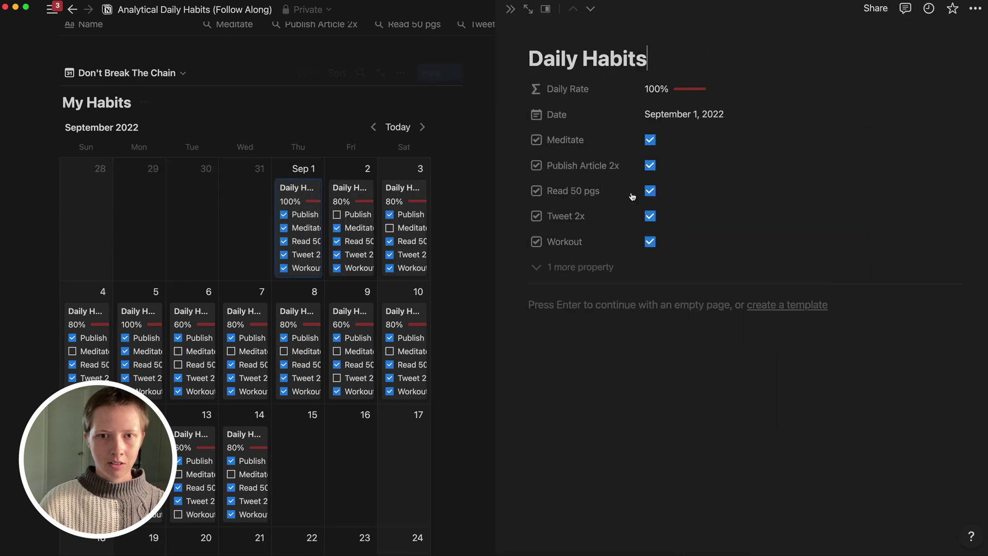
pyautogui.click(572, 268)
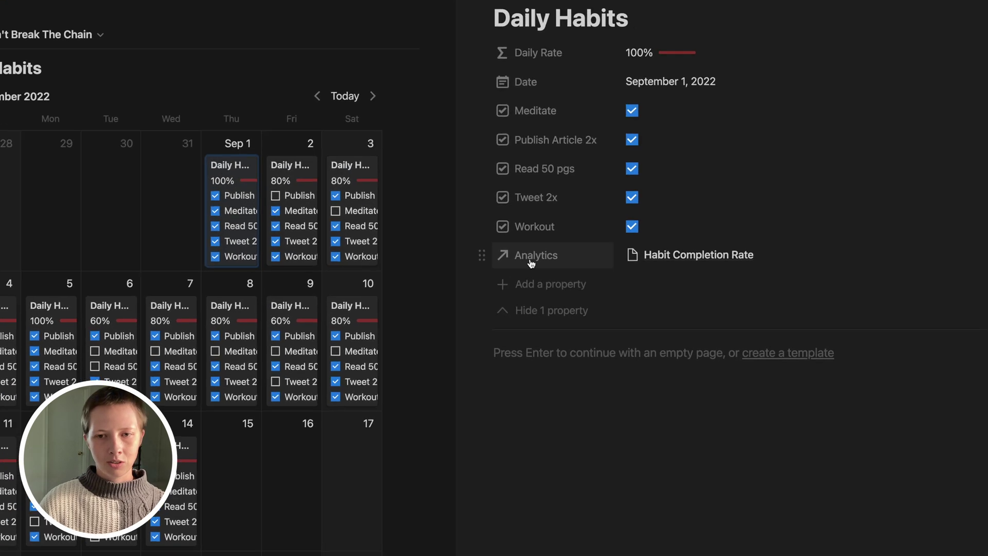
pyautogui.moveTo(810, 264)
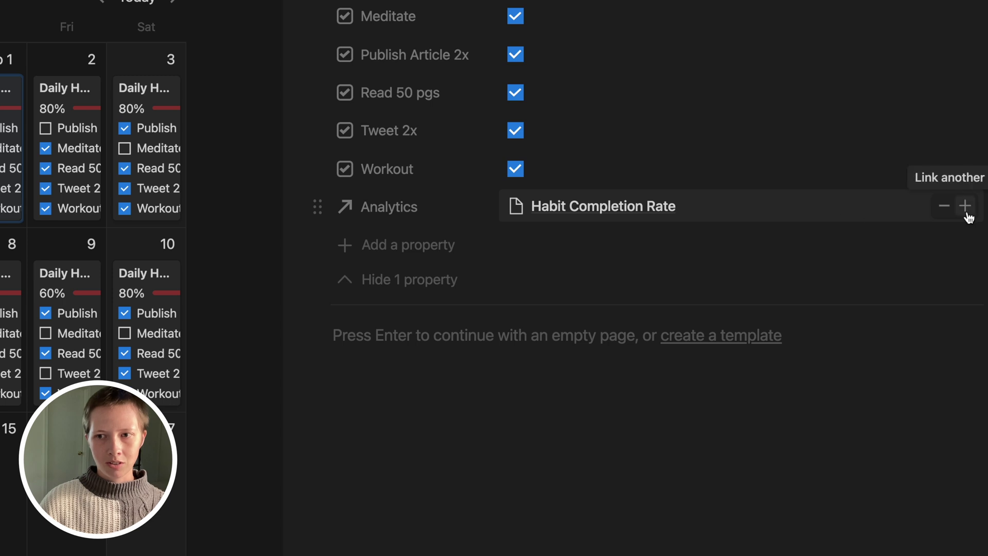
pyautogui.click(966, 210)
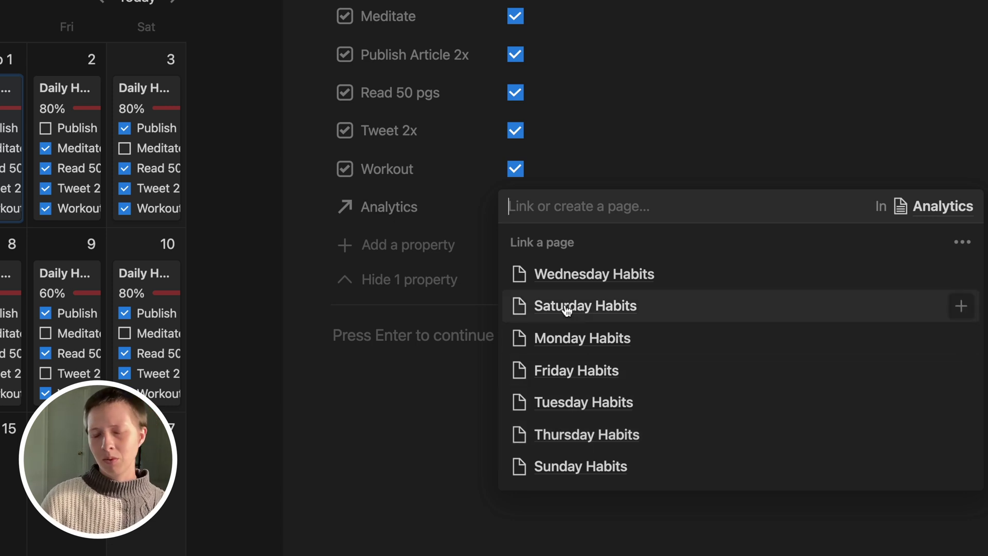
pyautogui.click(570, 432)
pyautogui.click(390, 215)
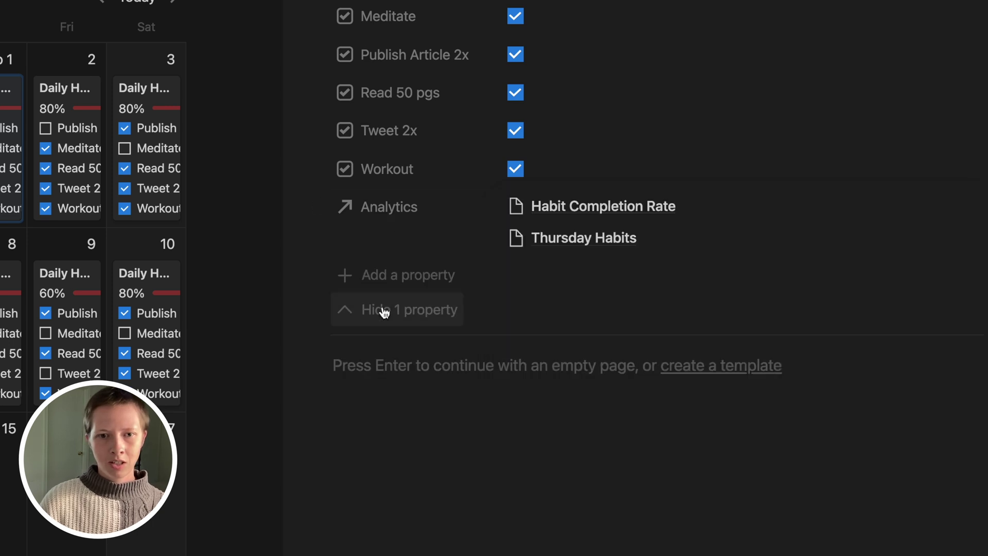
pyautogui.click(389, 312)
pyautogui.click(376, 210)
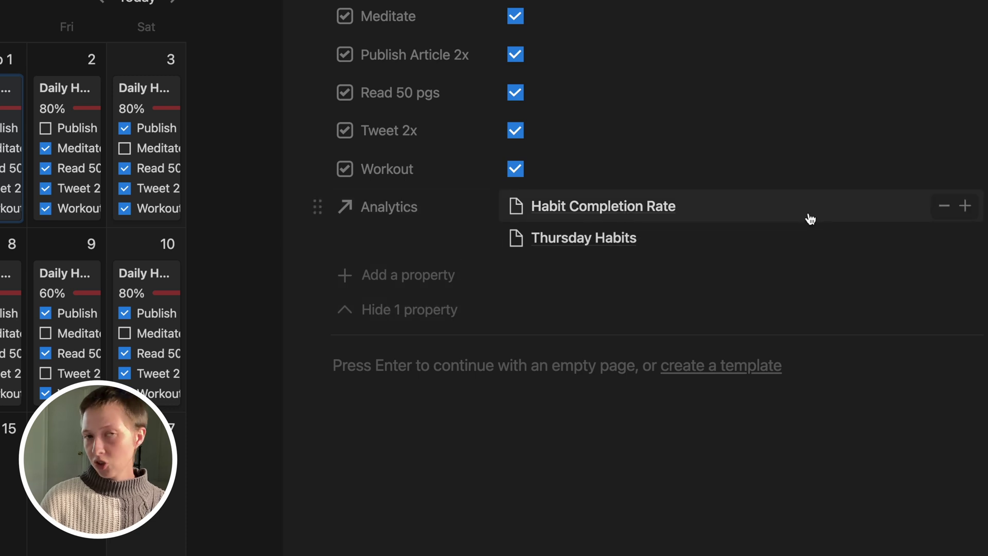
pyautogui.click(414, 309)
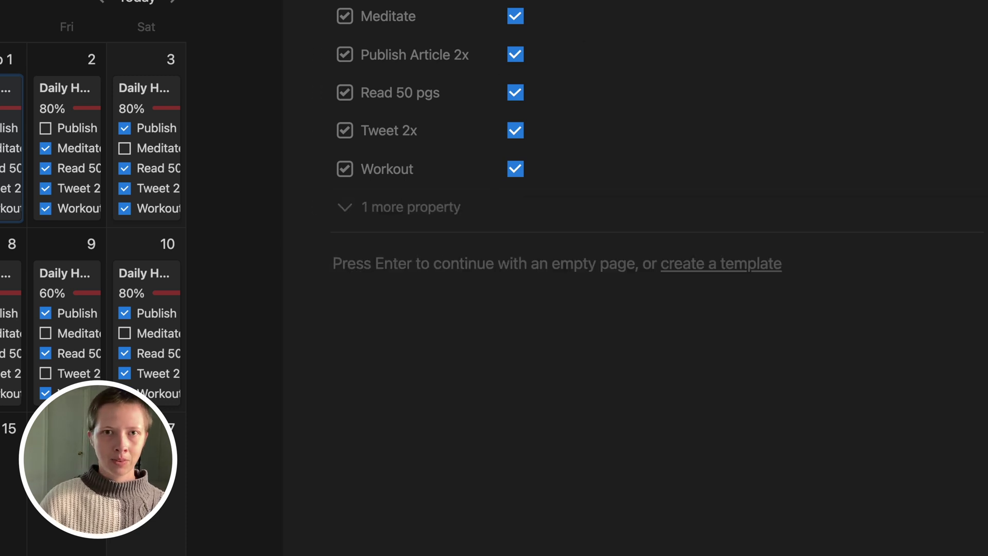
# Link the September 2 entry to Friday Habits and the remaining entries through September 14 to their matching weekday rows, and close the entry
pyautogui.click(399, 208)
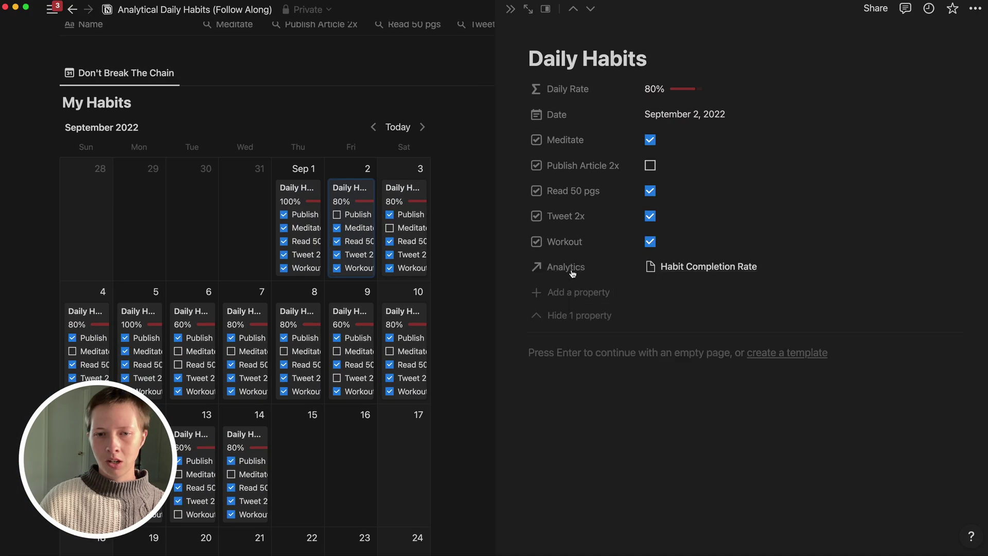
pyautogui.click(953, 267)
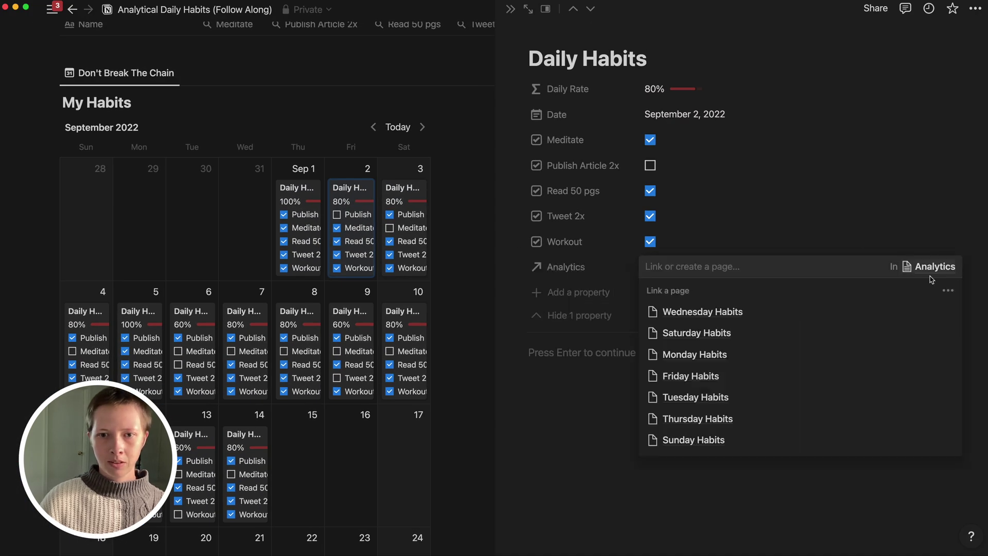
pyautogui.click(683, 376)
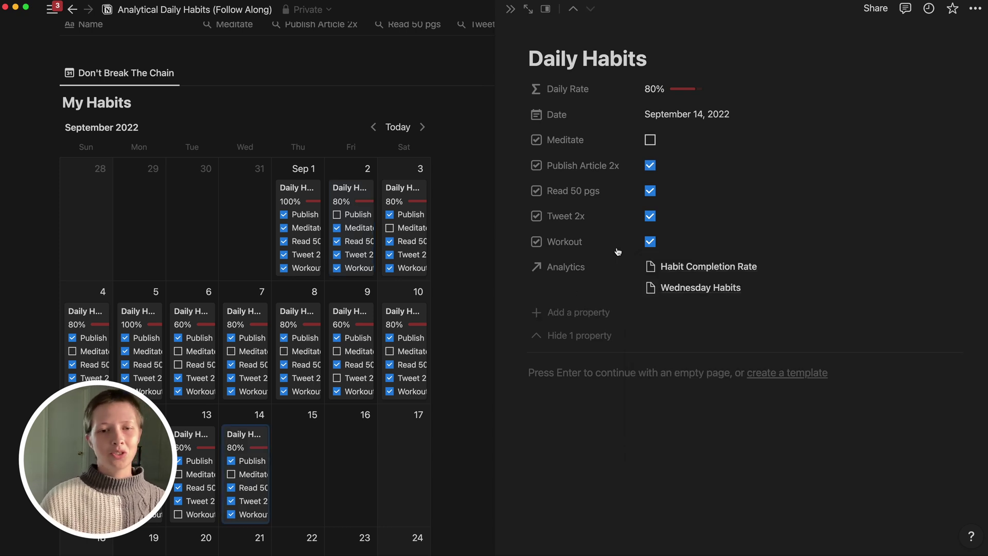
pyautogui.click(566, 342)
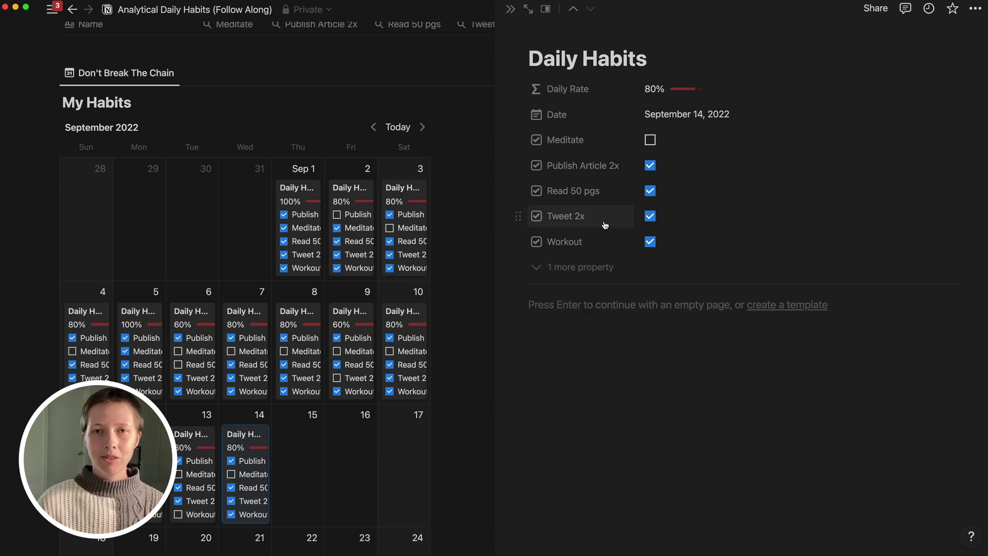
pyautogui.click(510, 8)
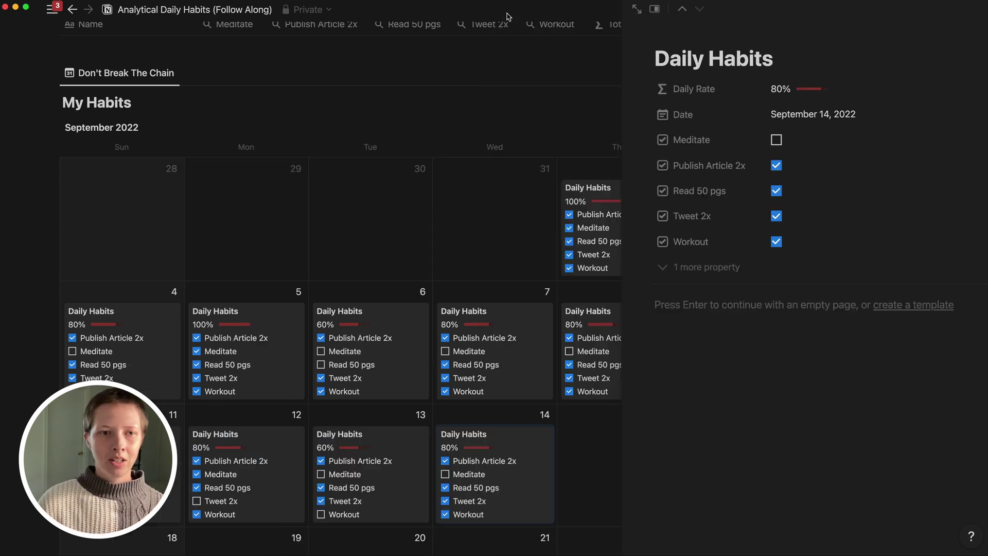
# Compare the weekday completion rates in Analytics with the My Habits calendar, and switch Analytics to the Total view
pyautogui.scroll(5, 284, 261)
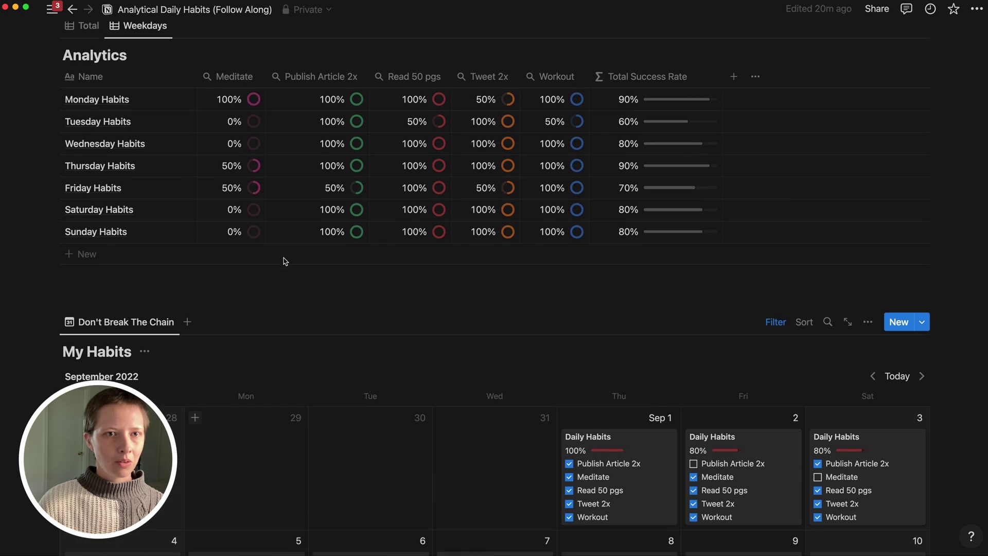
pyautogui.scroll(-1, 285, 262)
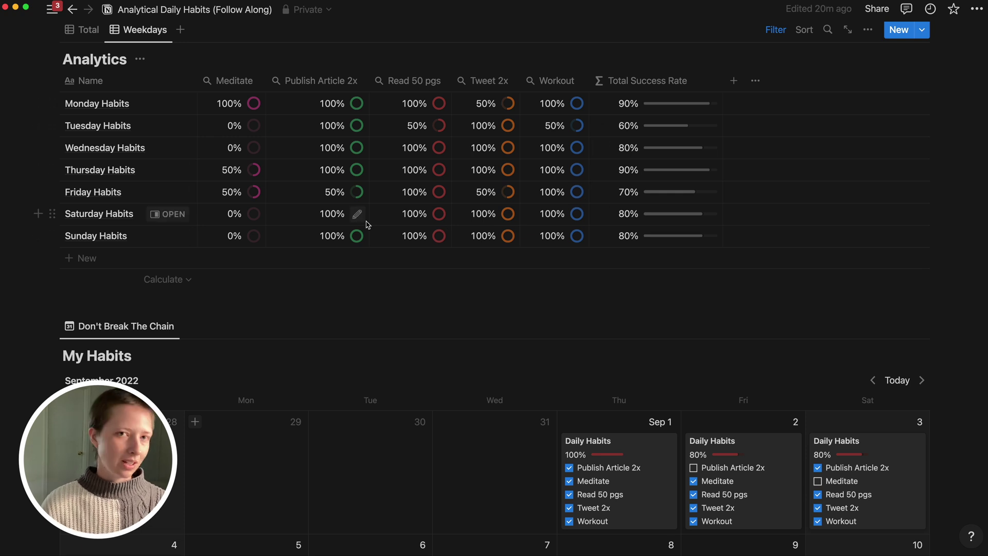
pyautogui.scroll(-5, 338, 360)
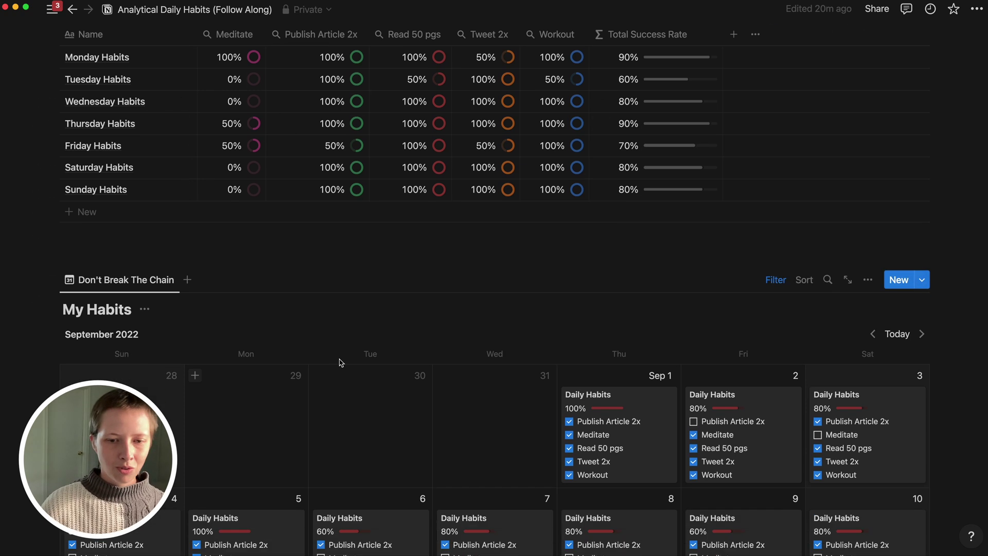
pyautogui.scroll(-1, 340, 364)
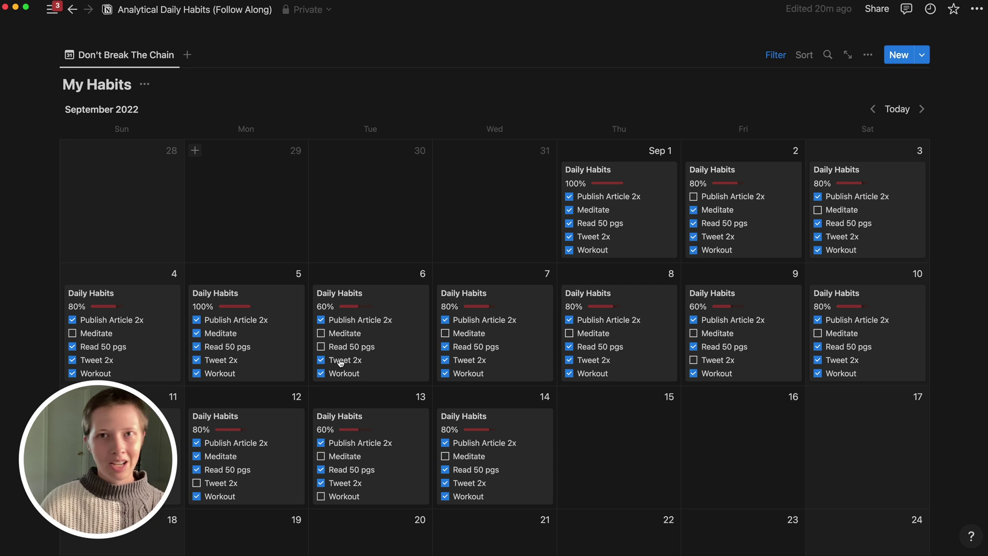
pyautogui.scroll(5, 340, 363)
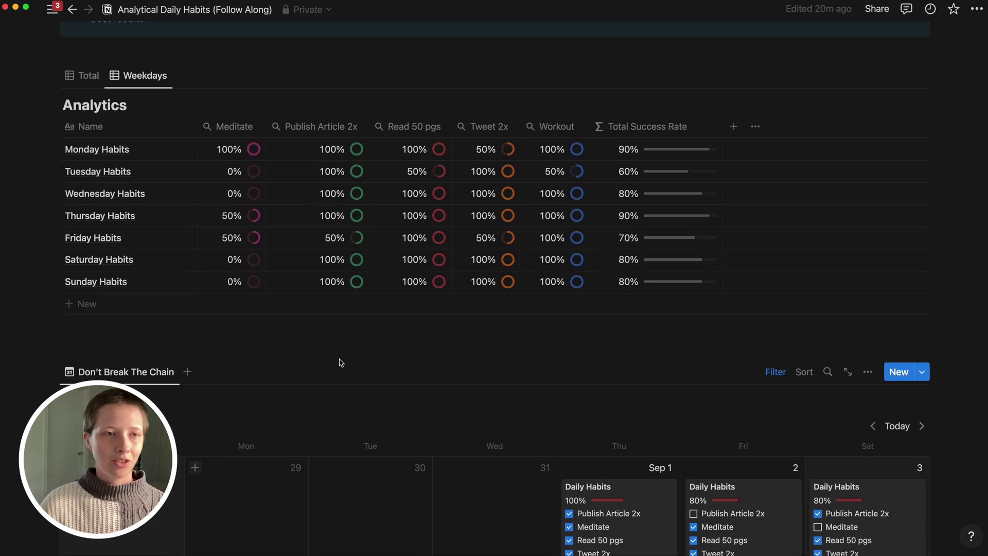
pyautogui.scroll(2, 339, 359)
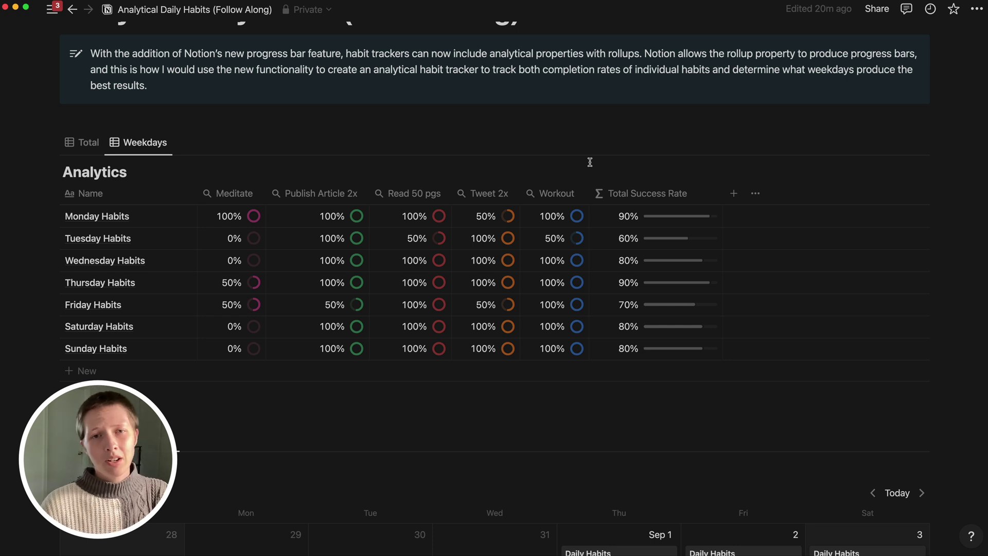
pyautogui.scroll(-8, 590, 162)
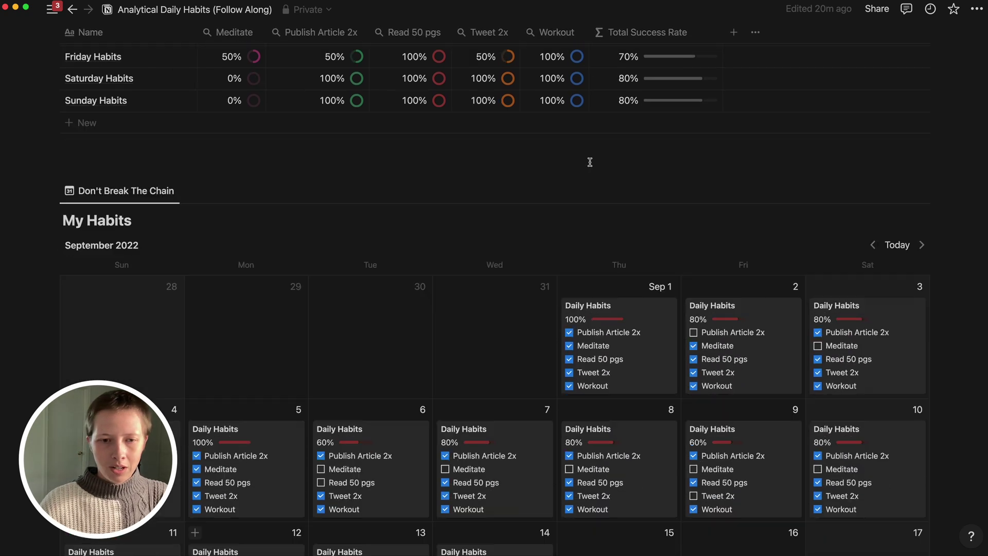
pyautogui.scroll(7, 591, 166)
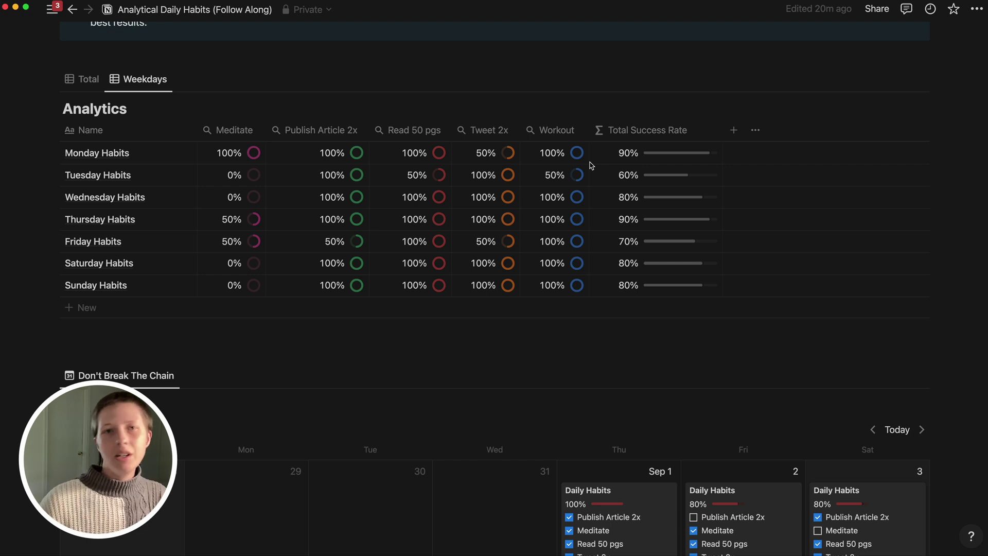
pyautogui.click(82, 90)
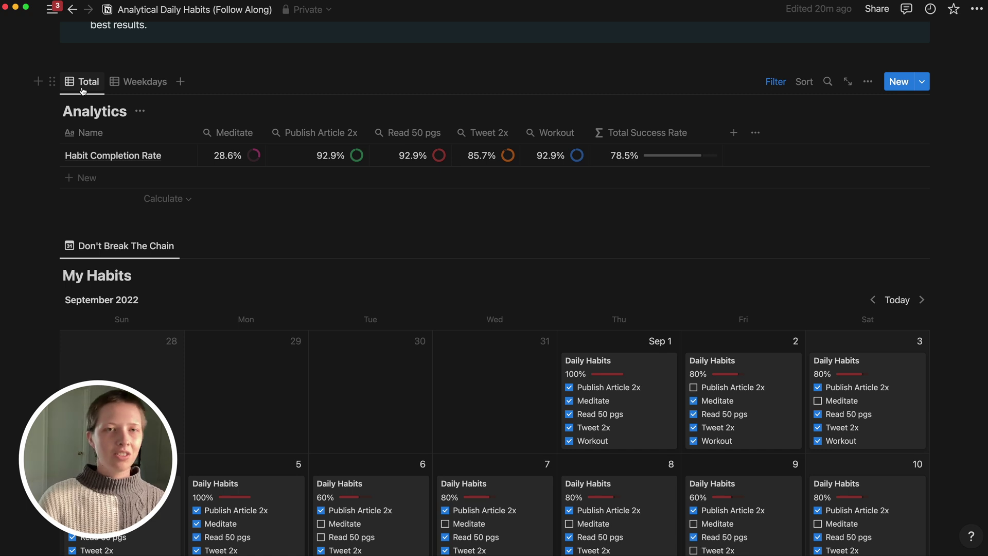
pyautogui.scroll(-5, 175, 249)
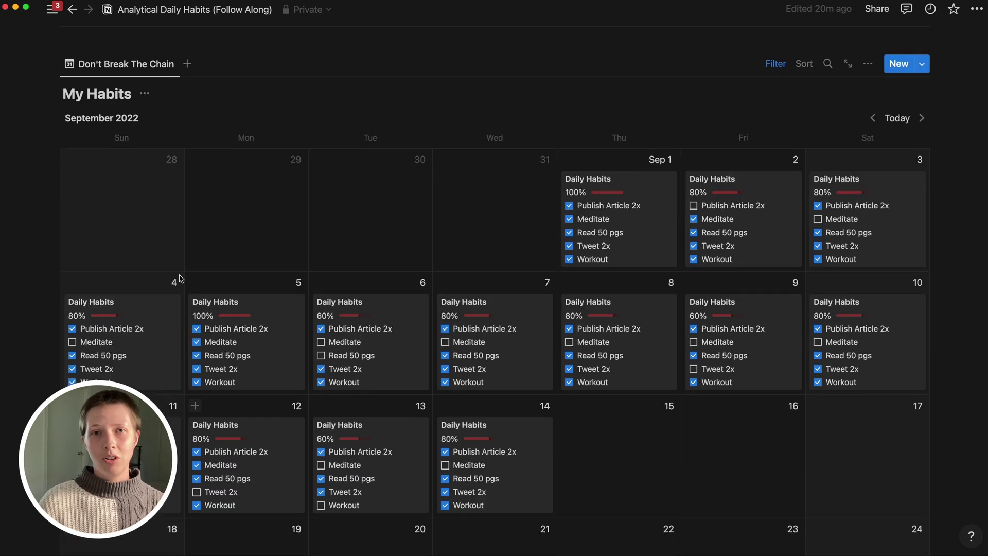
# Open the September 1 Daily Habits entry and reveal its Analytics relation to check the linked pages
pyautogui.click(607, 200)
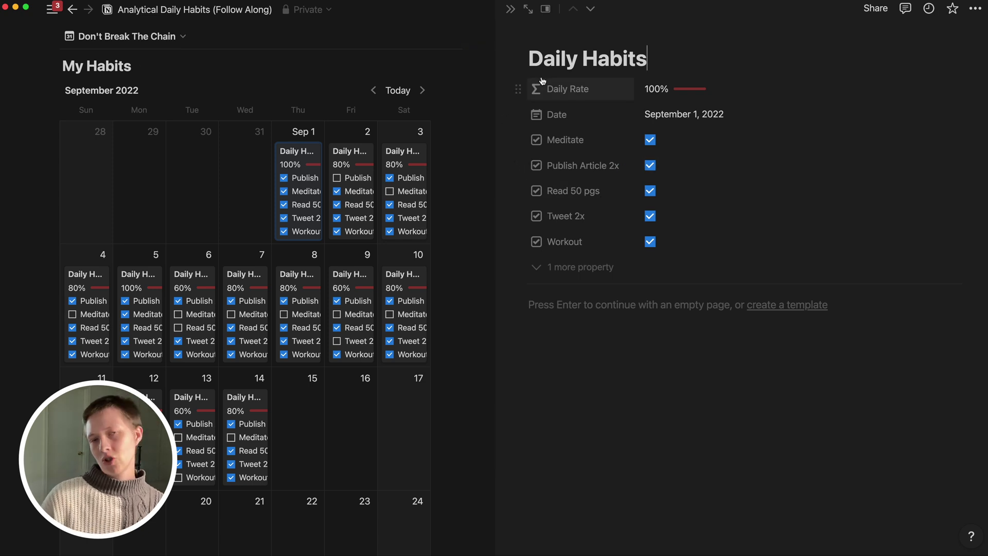
pyautogui.click(510, 9)
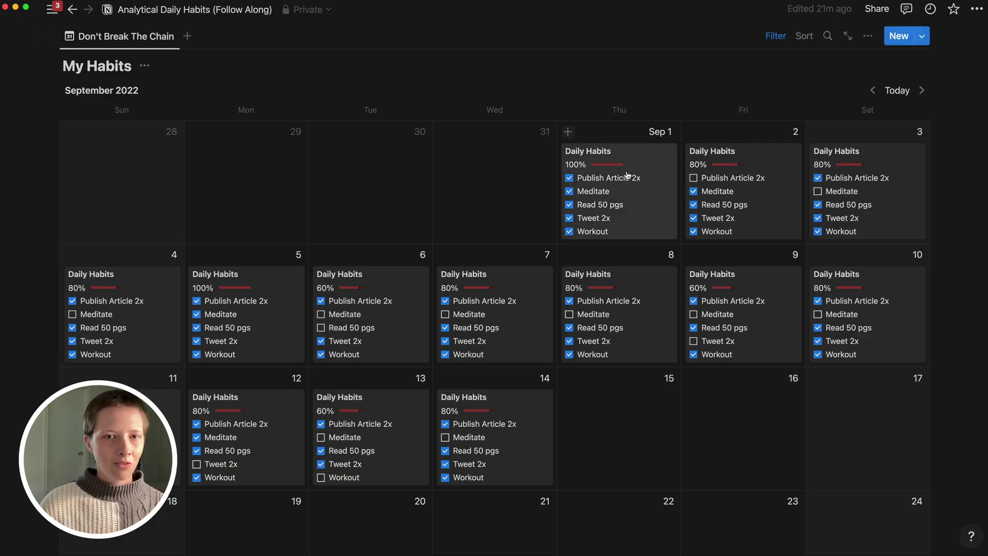
pyautogui.click(592, 189)
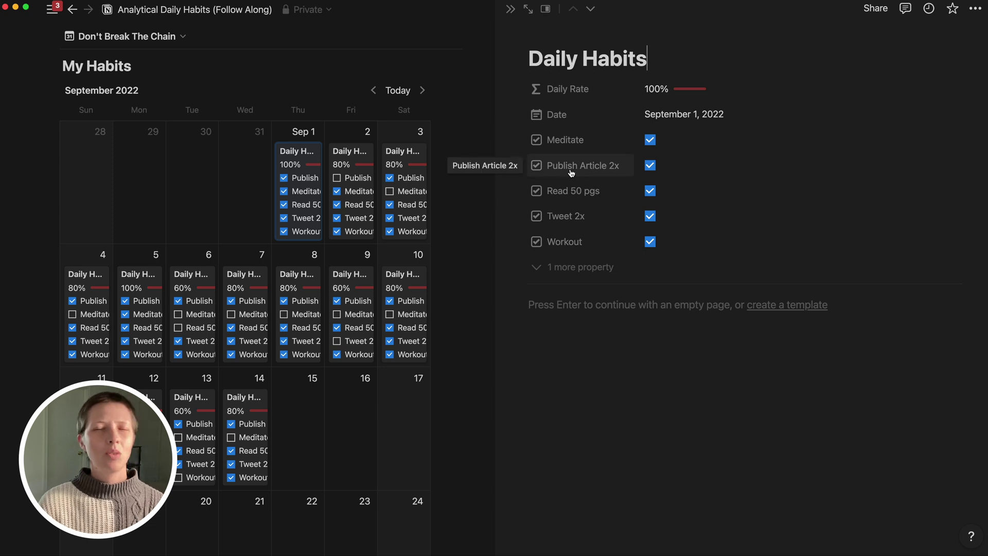
pyautogui.click(559, 266)
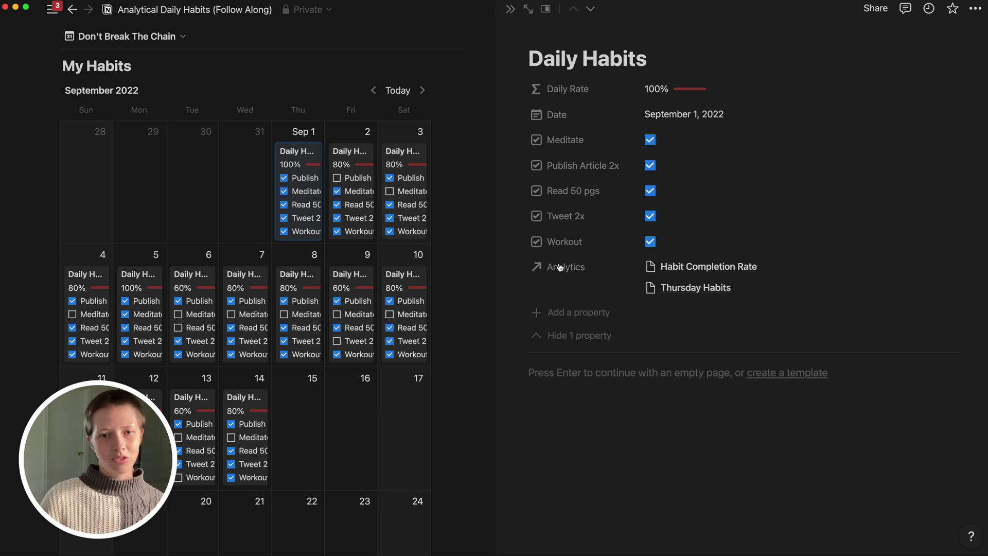
# Close the September 1 entry and insert a new table database named Article Database between Analytics and My Habits
pyautogui.click(511, 14)
pyautogui.scroll(5, 311, 192)
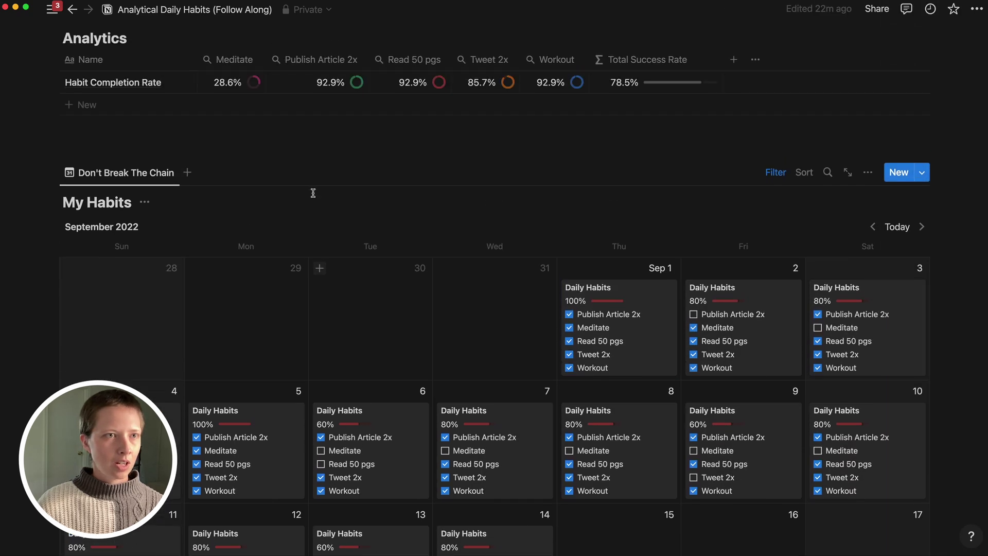
pyautogui.click(106, 206)
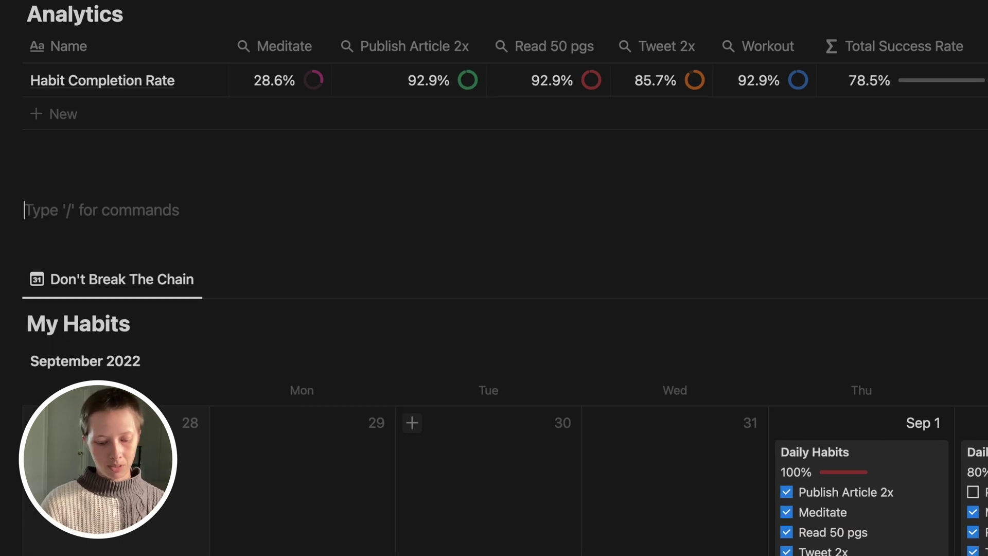
pyautogui.write('/table')
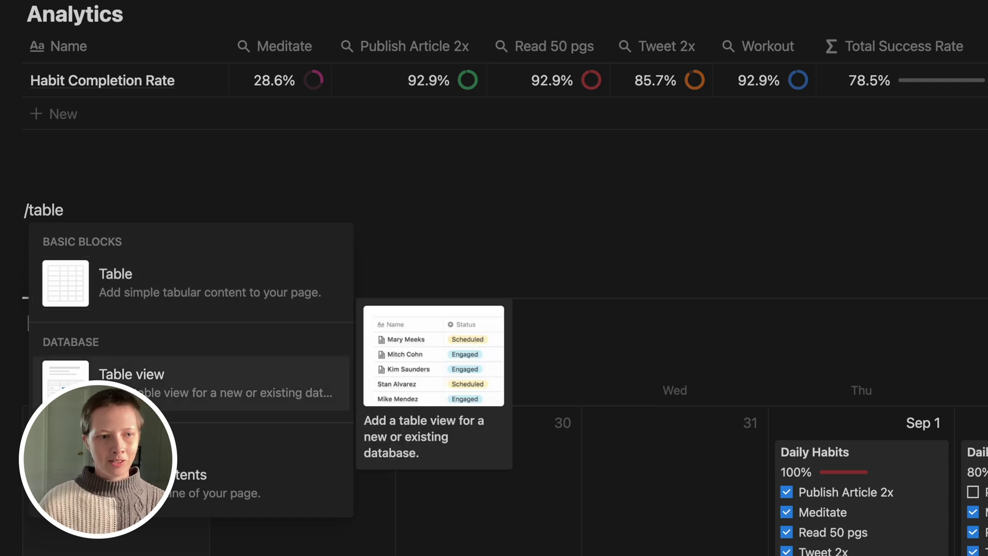
pyautogui.click(123, 382)
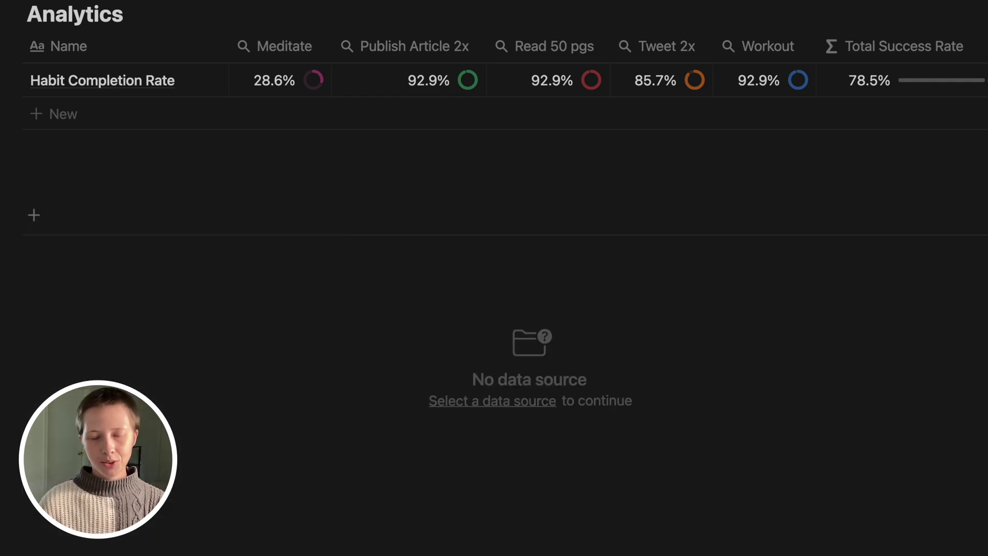
pyautogui.write('A')
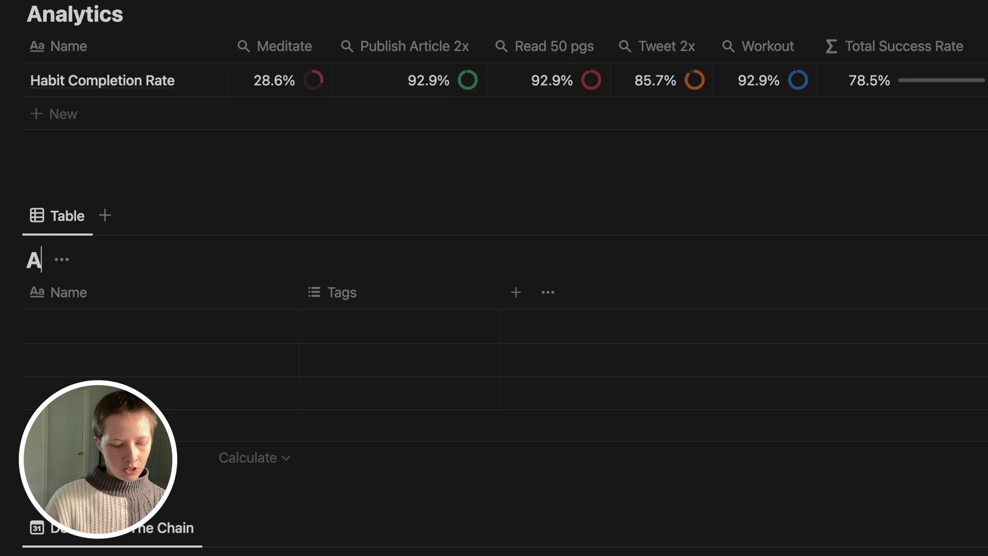
pyautogui.write('rticle Database')
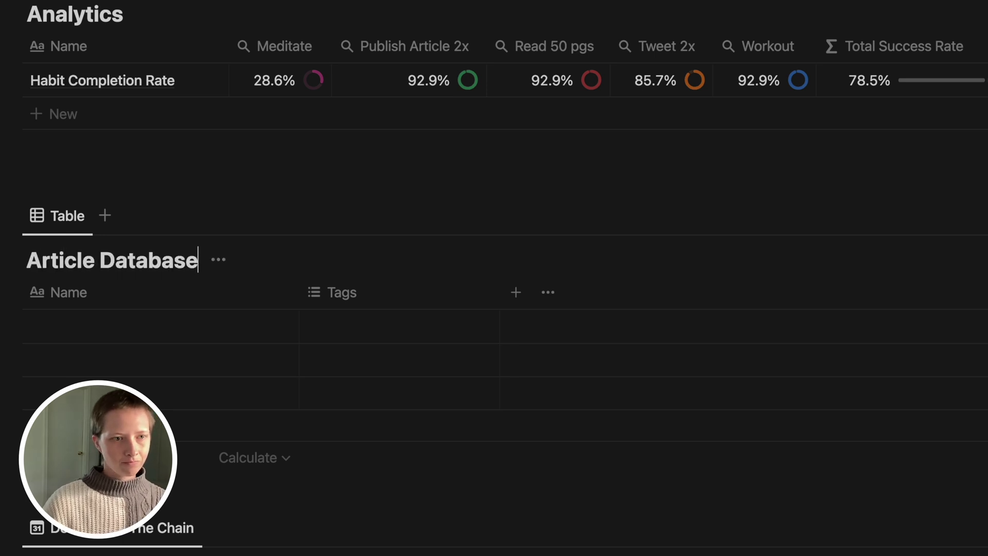
# Delete one empty row from Article Database and name the remaining two rows Article A and Article B
pyautogui.scroll(-1, 494, 278)
pyautogui.scroll(-5, 494, 277)
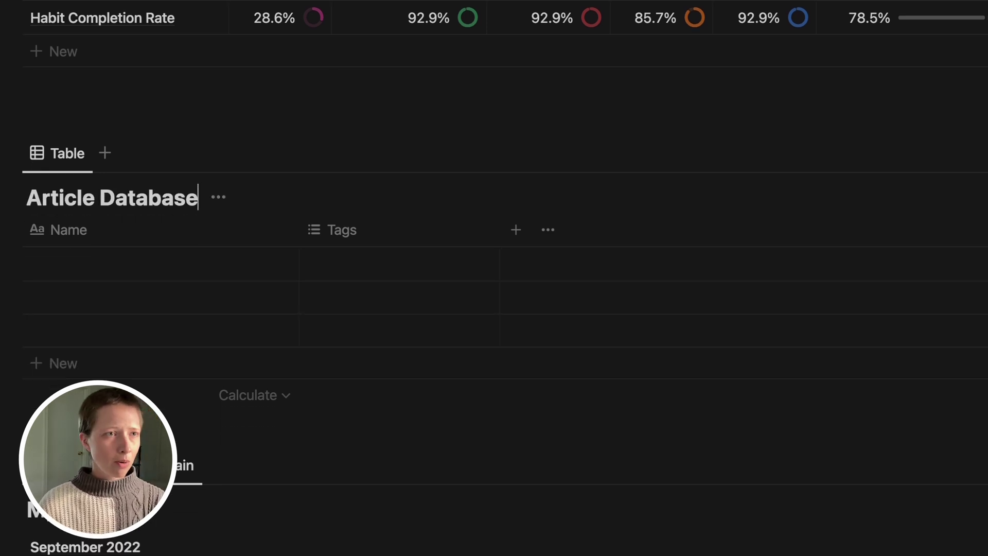
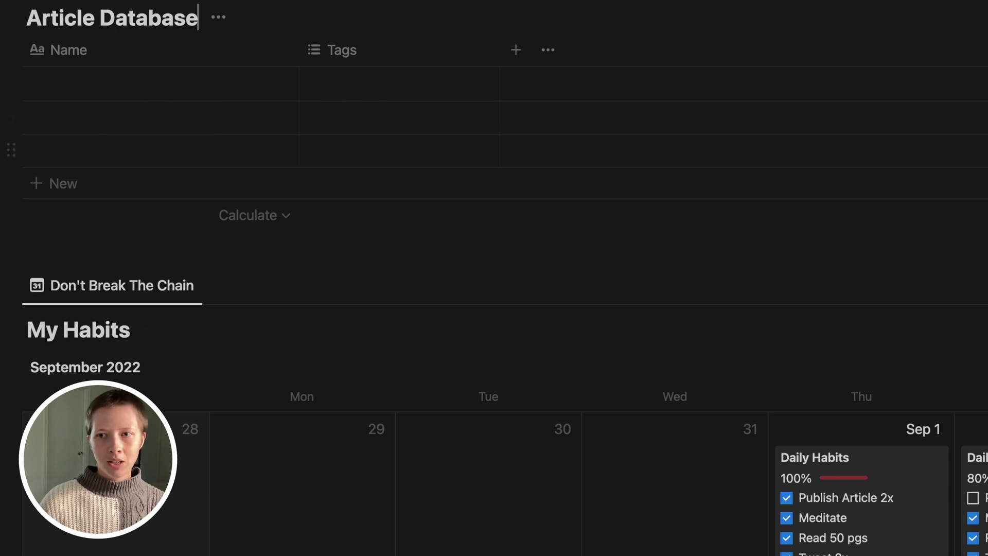
pyautogui.moveTo(986, 178); pyautogui.dragTo(982, 153)
pyautogui.press('Delete')
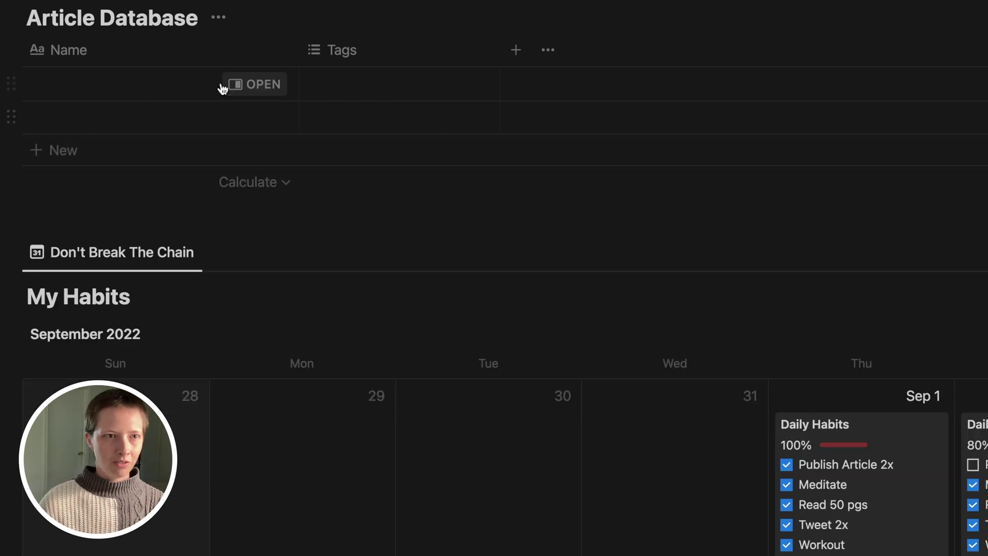
pyautogui.click(162, 91)
pyautogui.write('Article A')
pyautogui.click(80, 124)
pyautogui.write('Article ')
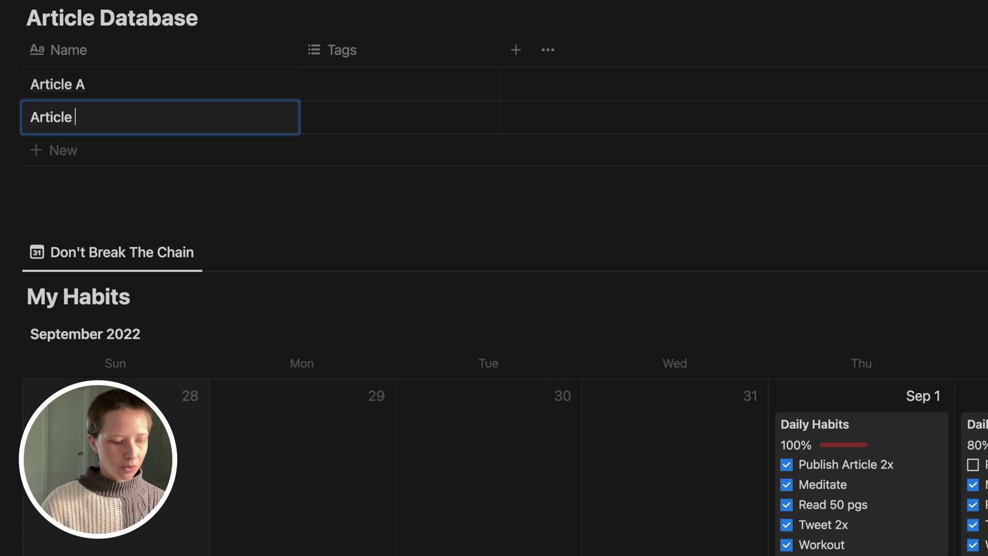
pyautogui.write('B')
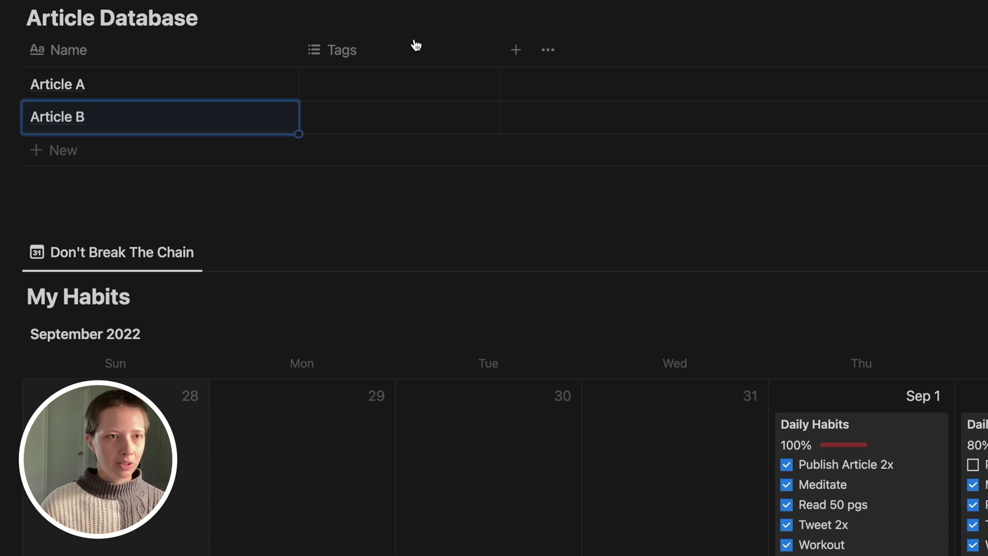
pyautogui.press('Return')
# Change the Tags property of Article Database to the Date type and rename it Due
pyautogui.click(338, 58)
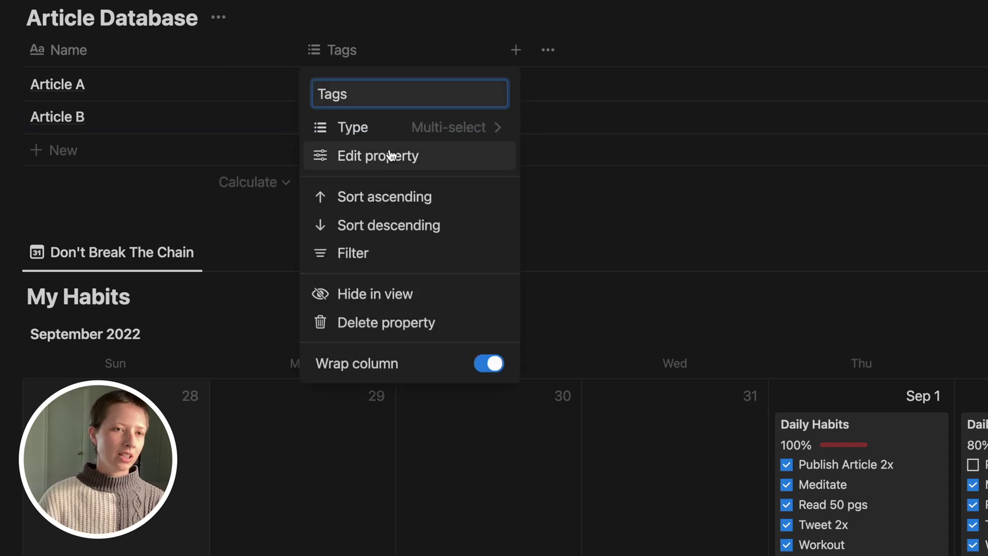
pyautogui.click(381, 127)
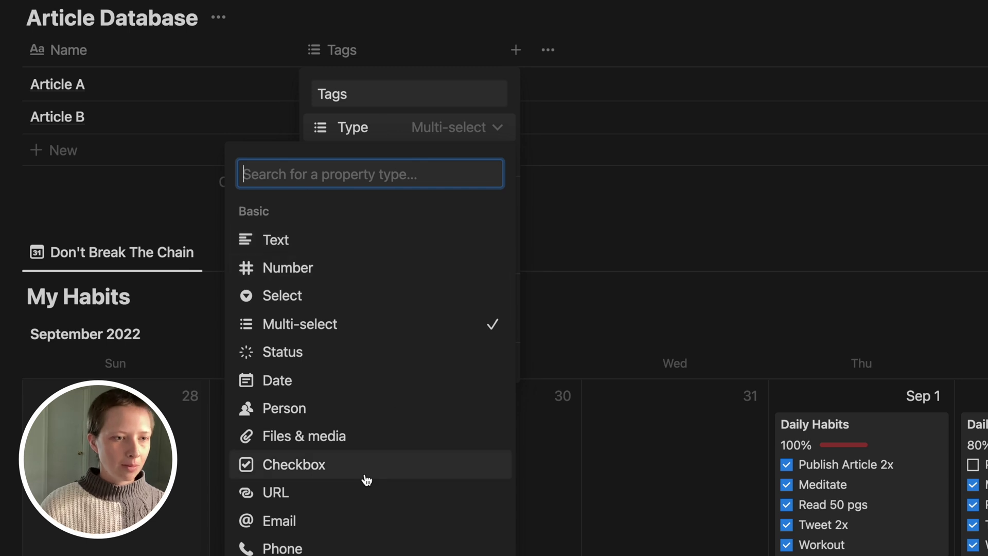
pyautogui.scroll(-1, 360, 474)
pyautogui.click(282, 364)
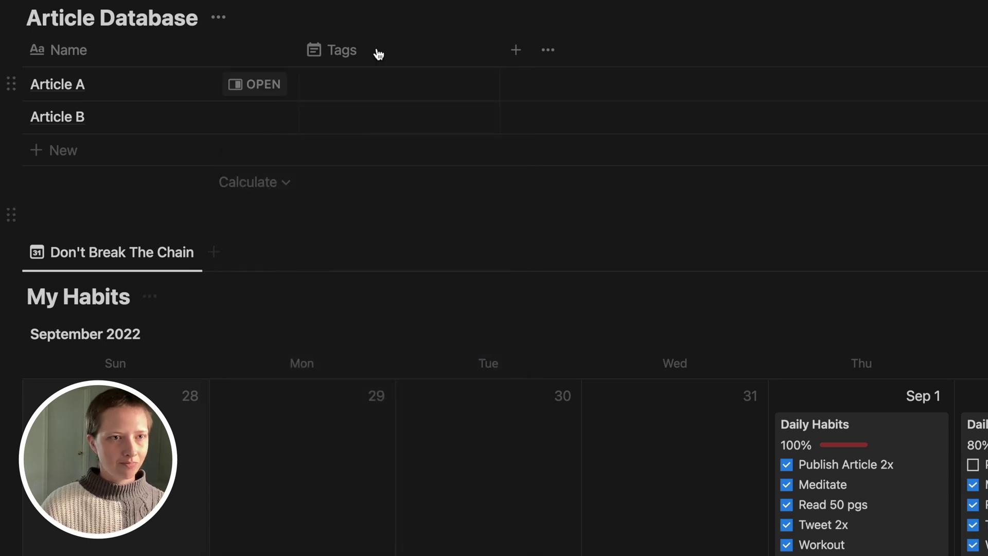
pyautogui.click(357, 51)
pyautogui.doubleClick(340, 97)
pyautogui.write('Due')
pyautogui.click(410, 26)
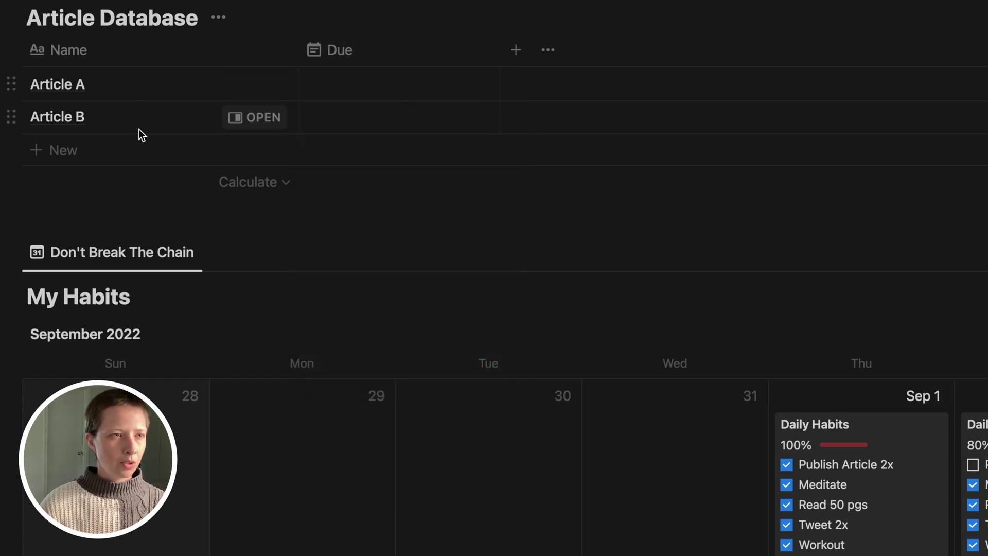
# Set the Due date of both Article A and Article B to September 3, 2022
pyautogui.scroll(-5, 357, 338)
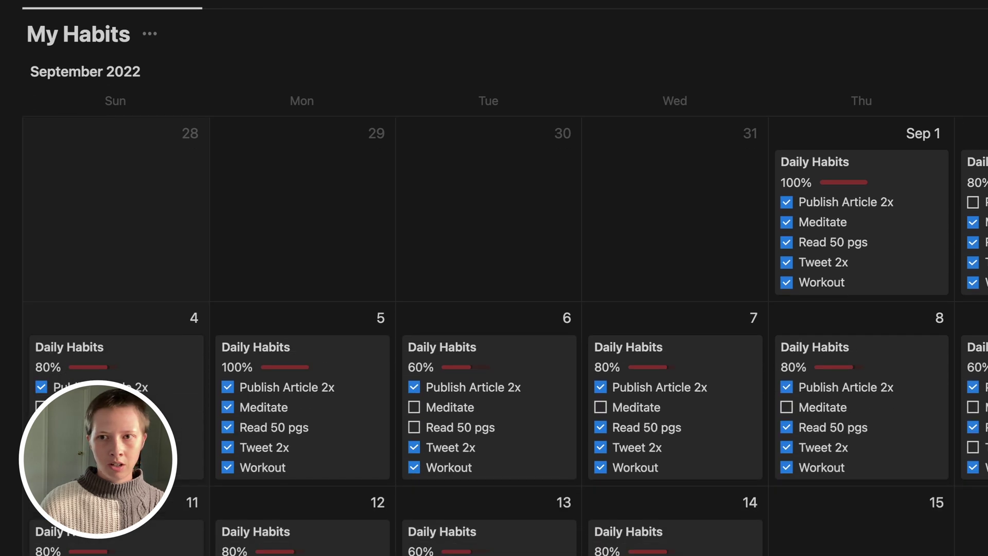
pyautogui.scroll(5, 487, 195)
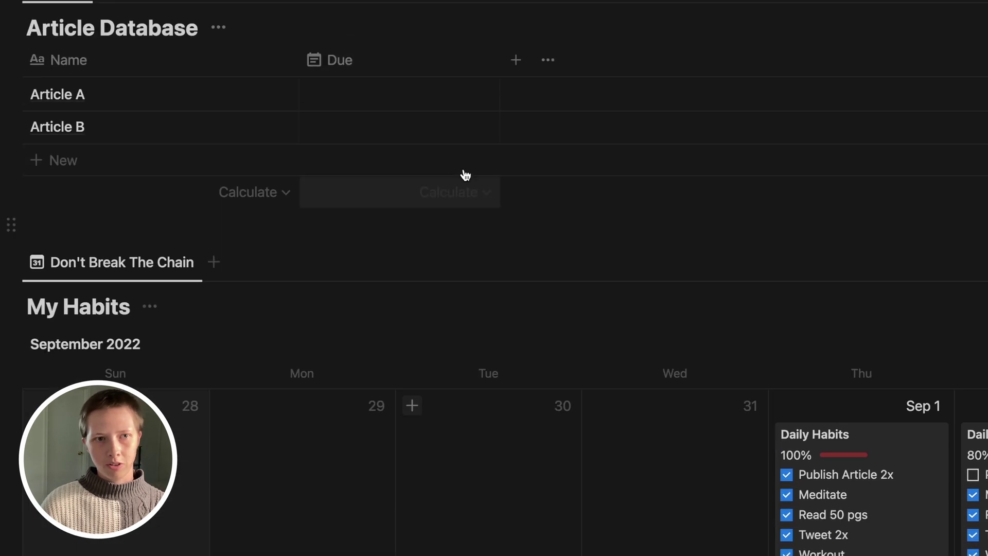
pyautogui.click(360, 103)
pyautogui.click(509, 180)
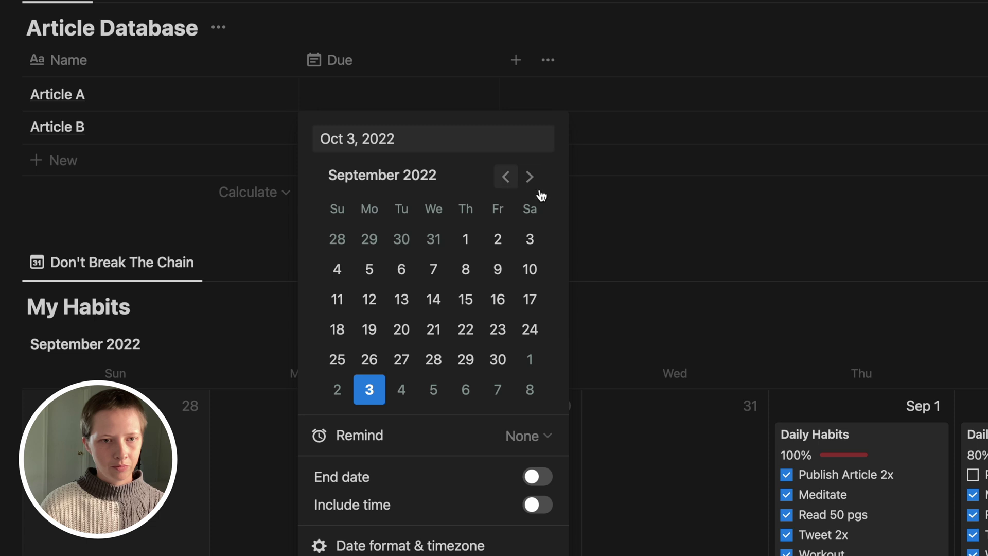
pyautogui.click(530, 238)
pyautogui.click(231, 120)
pyautogui.moveTo(499, 110); pyautogui.dragTo(496, 131)
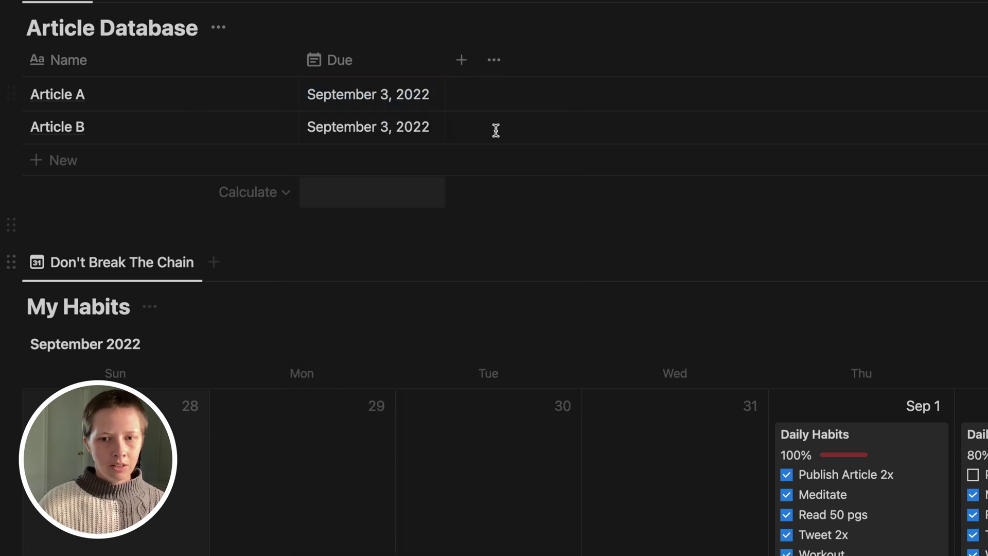
# Set up a new relation property in Article Database that links to My Habits, and name it Published
pyautogui.scroll(-3, 605, 224)
pyautogui.scroll(4, 605, 230)
pyautogui.scroll(1, 605, 227)
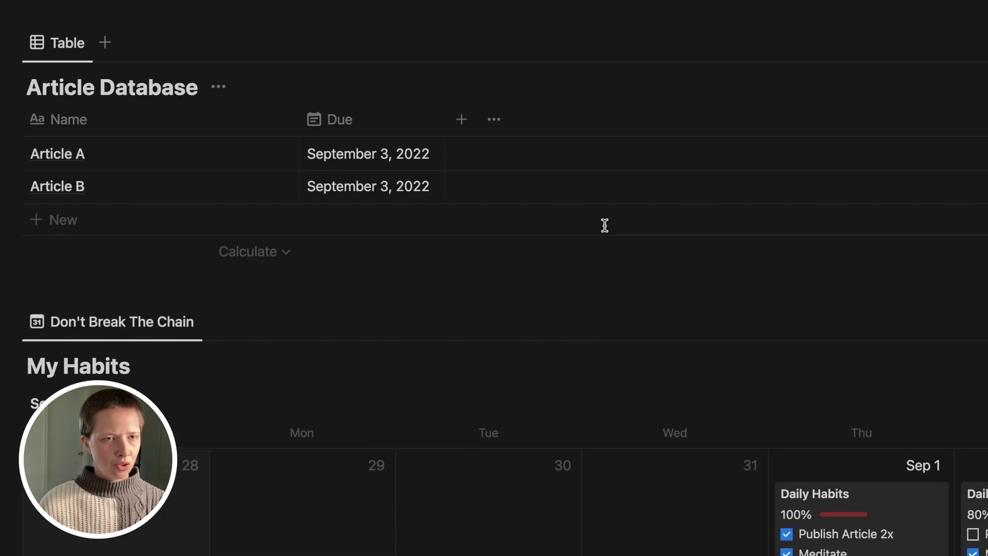
pyautogui.click(466, 124)
pyautogui.scroll(-5, 987, 308)
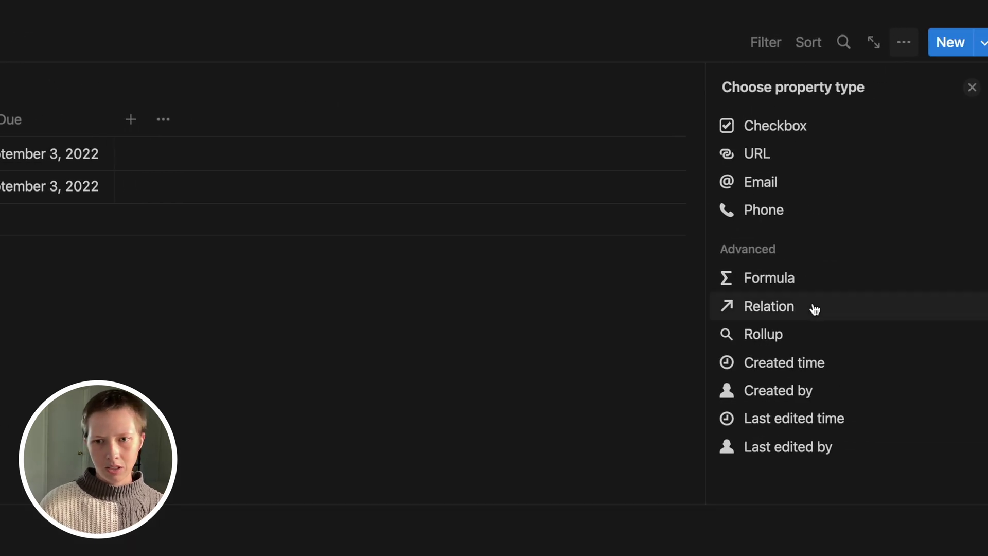
pyautogui.click(775, 309)
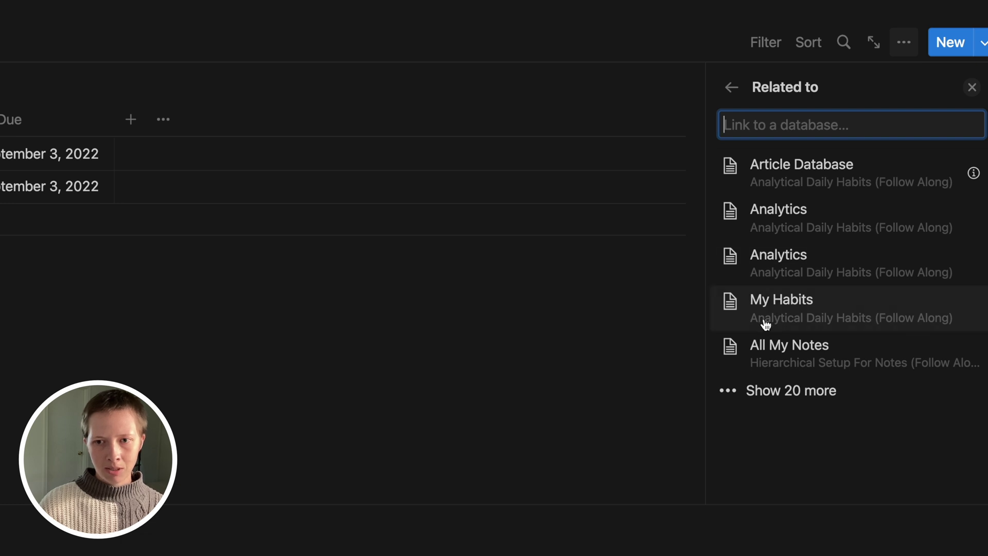
pyautogui.click(766, 321)
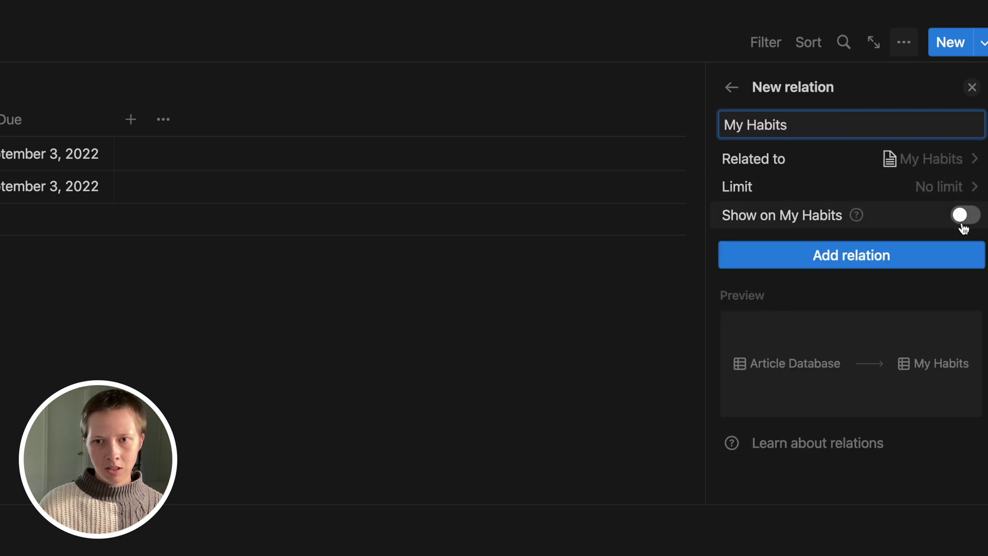
pyautogui.tripleClick(752, 119)
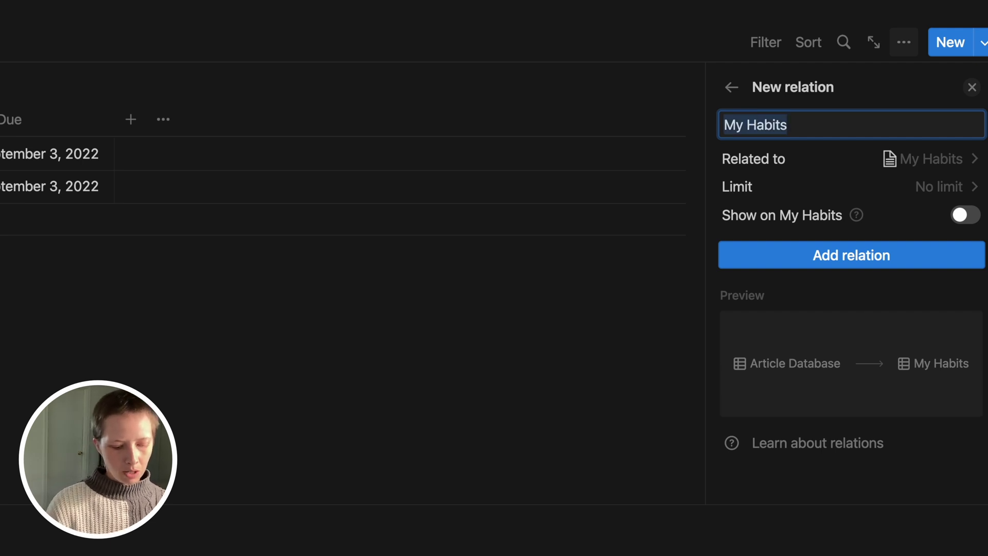
pyautogui.write('Published')
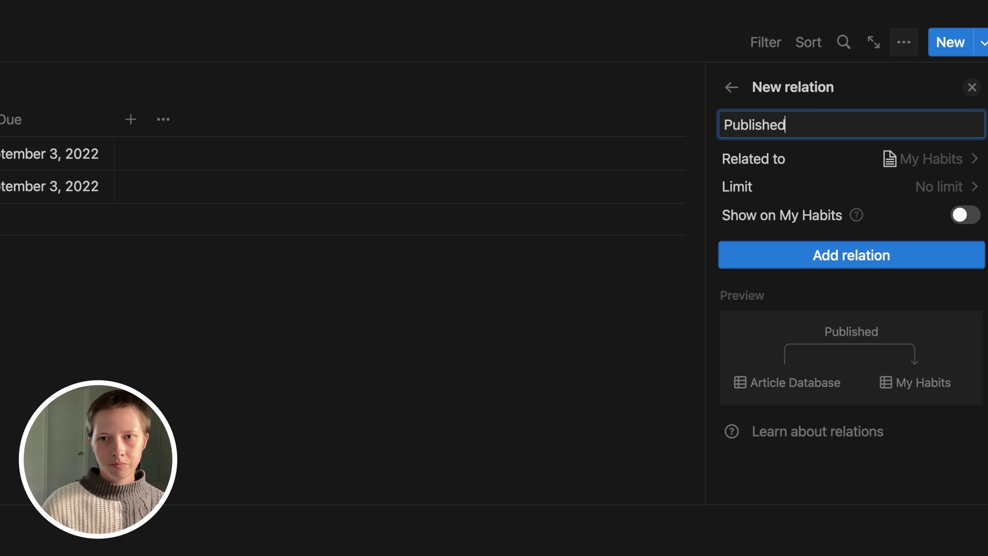
# Show the Published relation on My Habits under the name Articles and add the relation
pyautogui.click(963, 215)
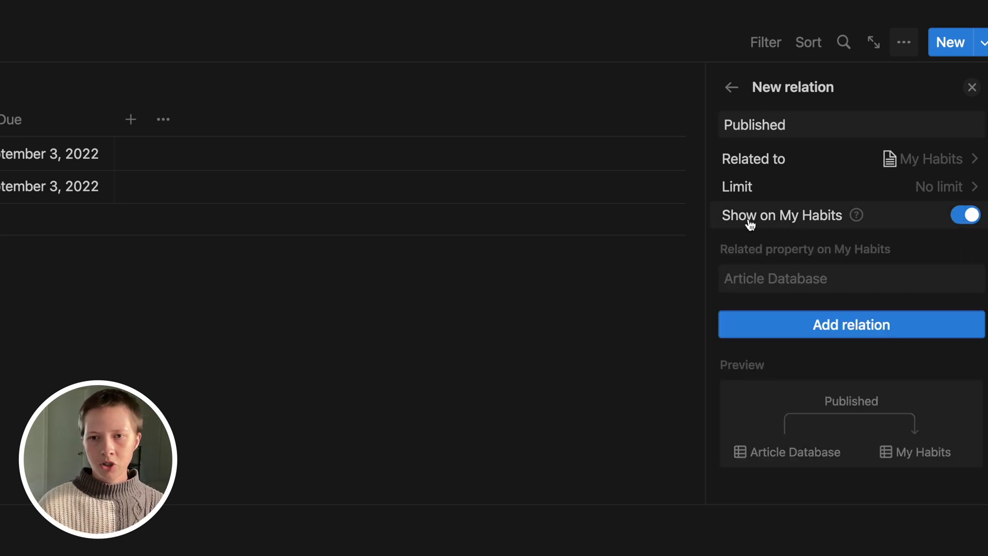
pyautogui.click(749, 281)
pyautogui.write('A')
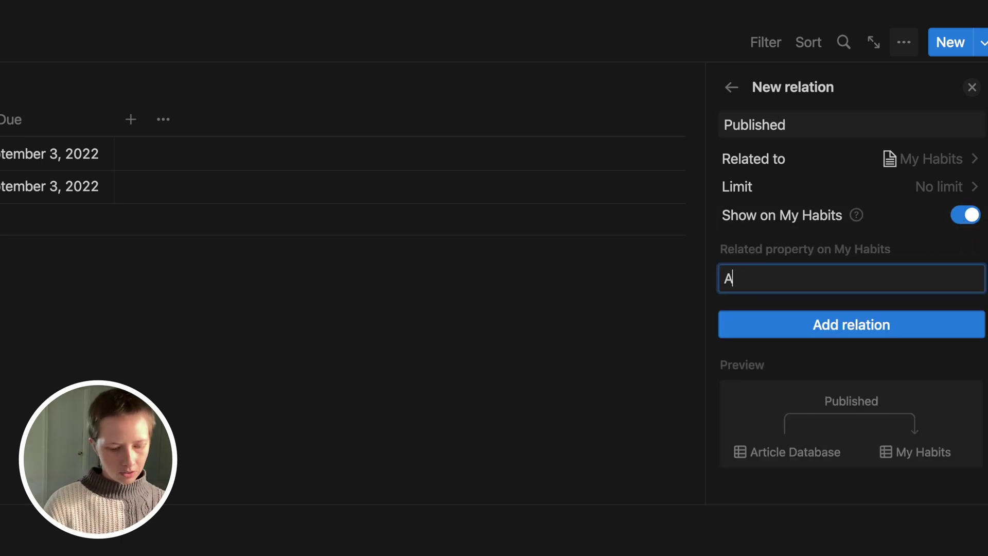
pyautogui.write('rticles')
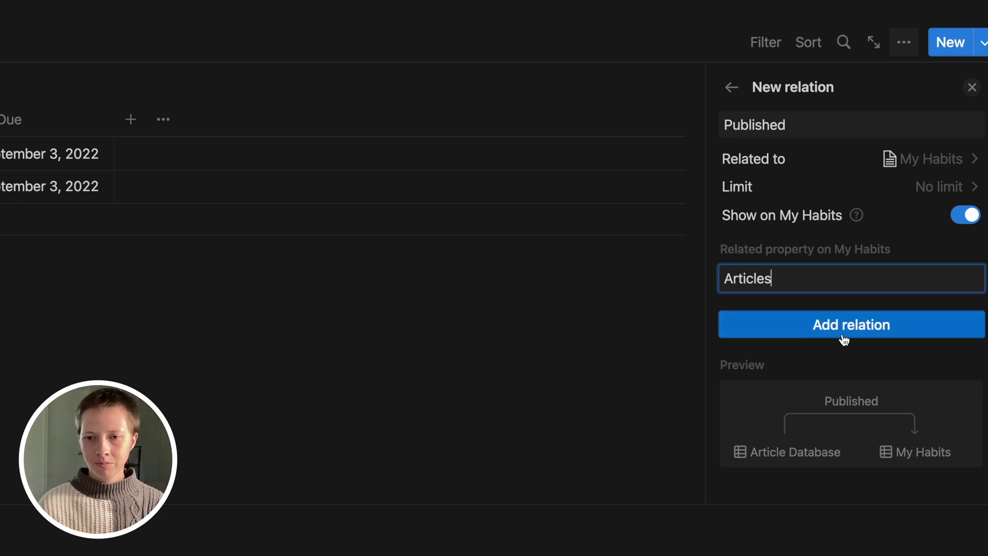
pyautogui.scroll(-2, 758, 221)
pyautogui.click(758, 220)
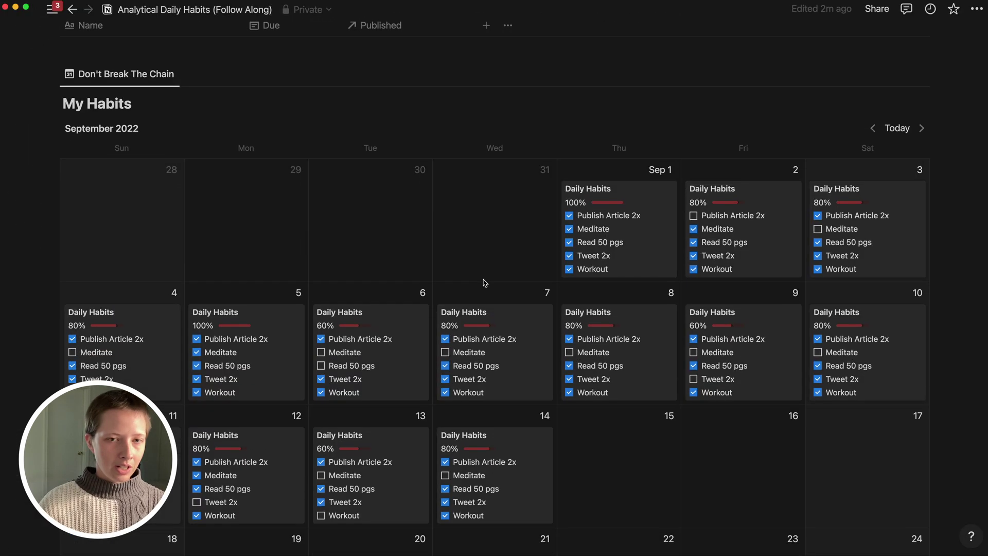
# Rename the September 4 Daily Habits entry as 09/04/2022 Daily Habits and close it
pyautogui.scroll(-2, 483, 282)
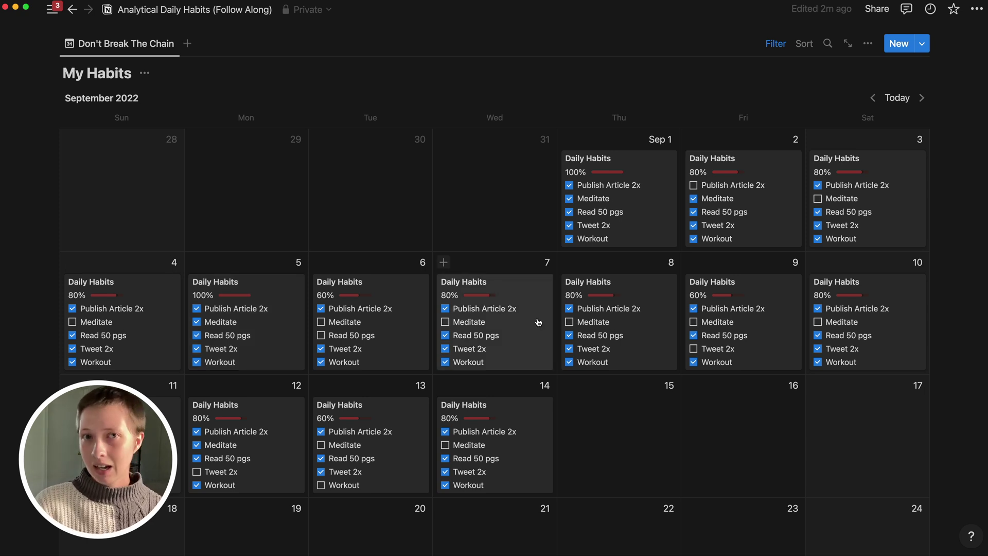
pyautogui.click(122, 292)
pyautogui.tripleClick(555, 58)
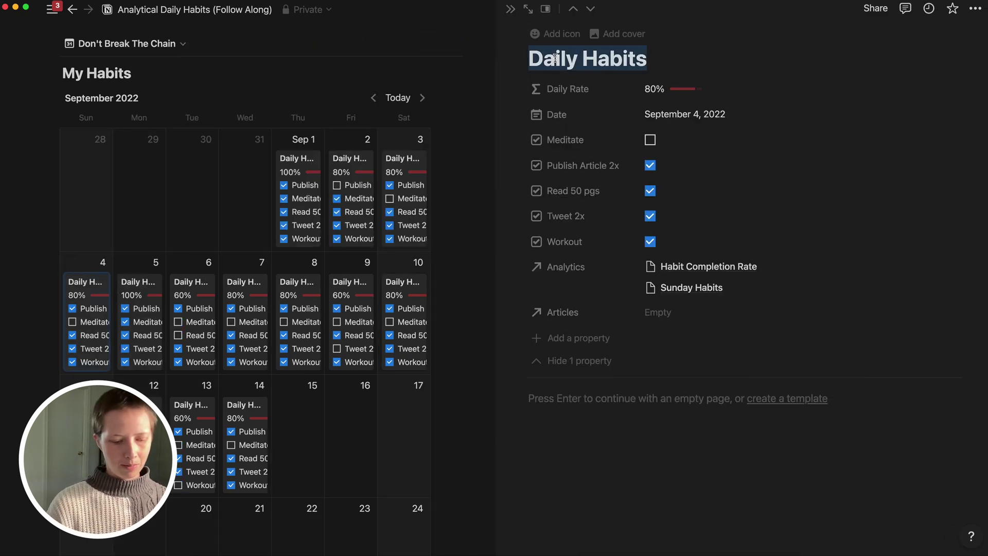
pyautogui.press('Escape')
pyautogui.write('09/04/')
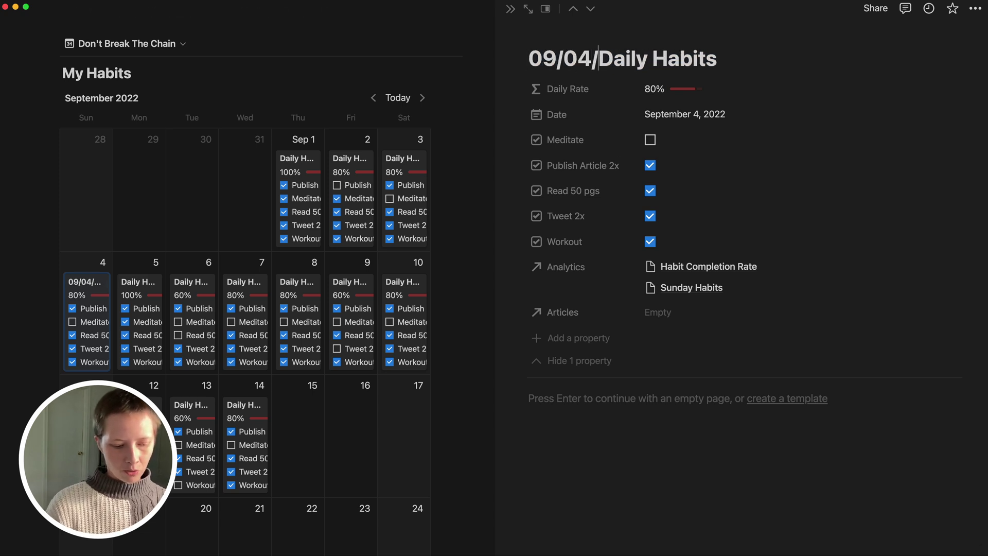
pyautogui.write('2022')
pyautogui.press('super+Left')
pyautogui.click(510, 9)
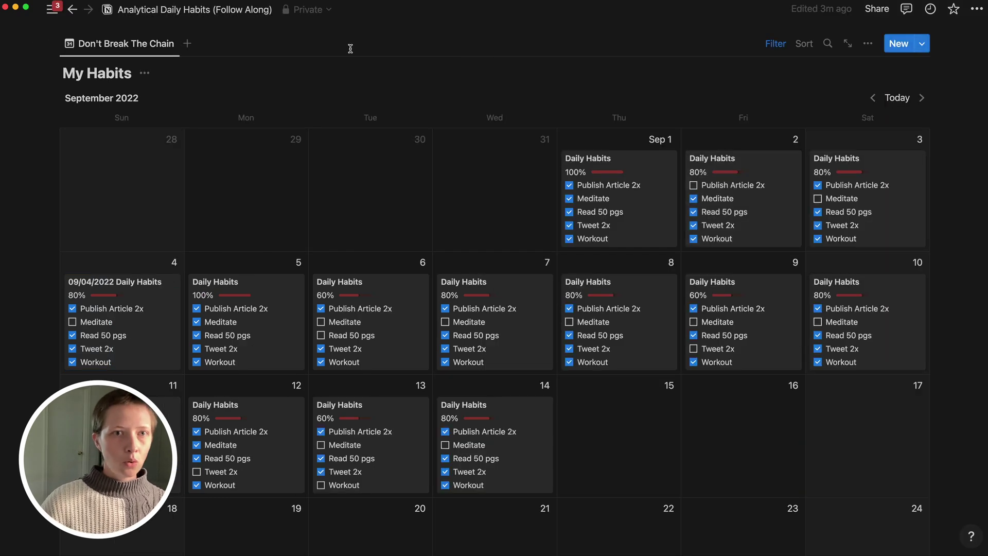
# Delete the Name filter for Daily Habits from the My Habits calendar view
pyautogui.click(779, 39)
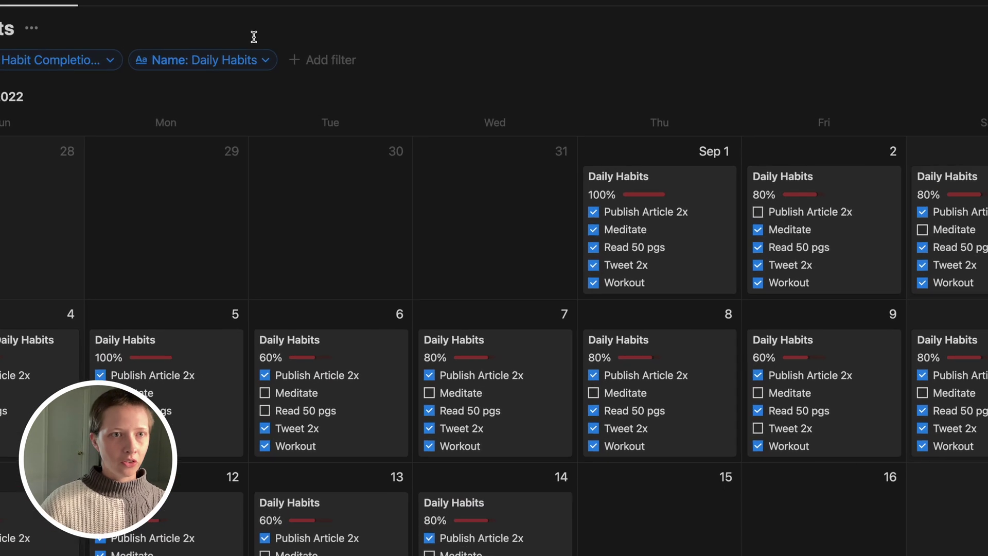
pyautogui.click(268, 66)
pyautogui.click(260, 64)
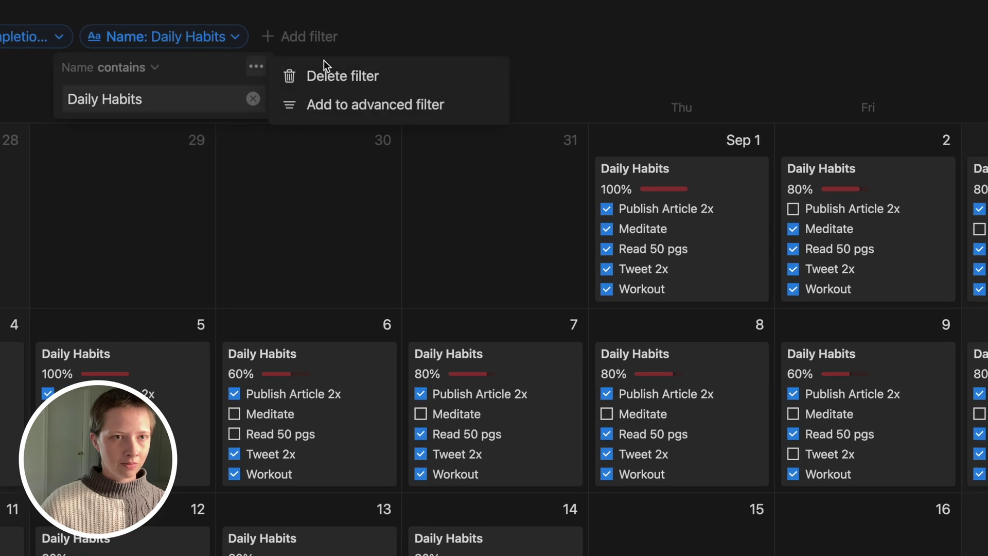
pyautogui.click(344, 77)
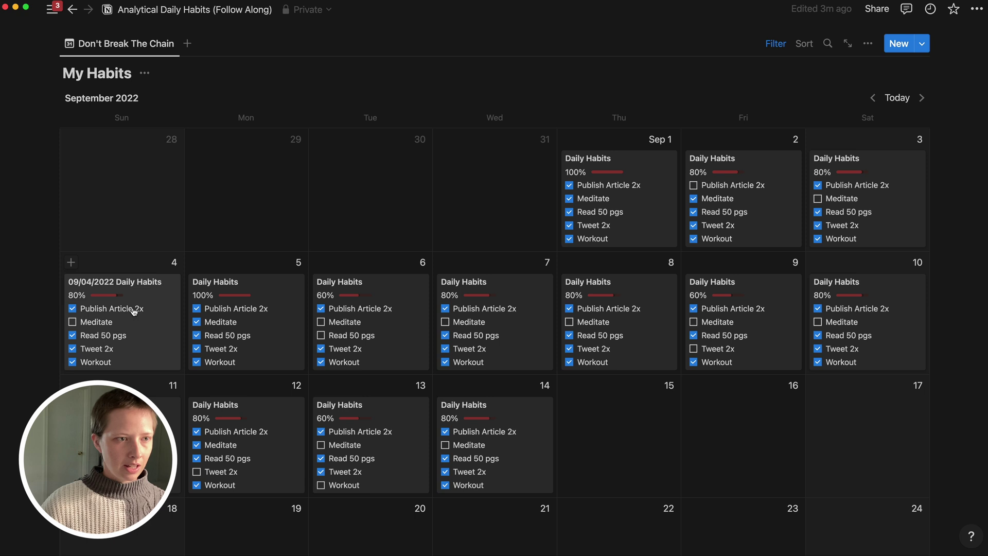
# Shorten the title of the September 4 habit entry to 09/04/2022 and close the entry
pyautogui.click(134, 311)
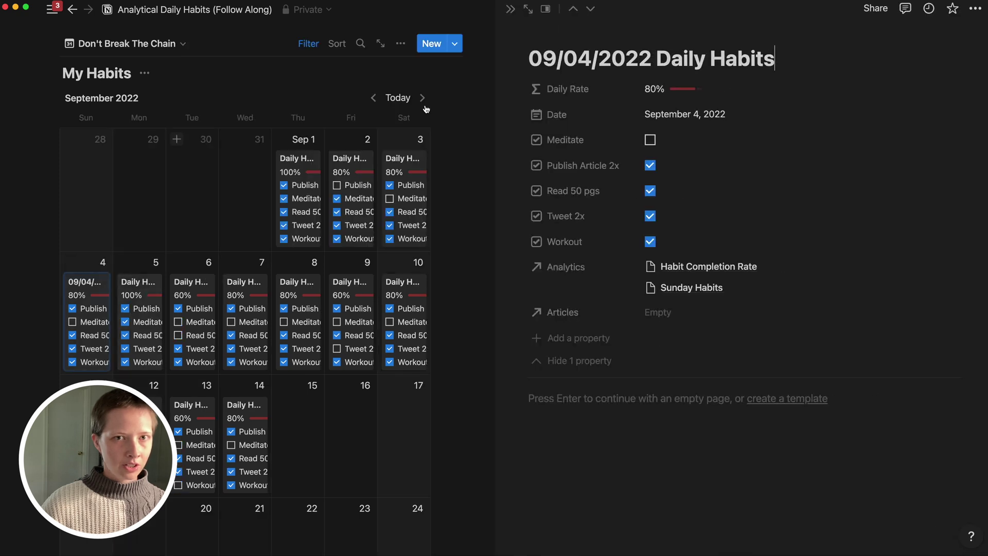
pyautogui.moveTo(778, 61); pyautogui.dragTo(648, 62)
pyautogui.press('BackSpace')
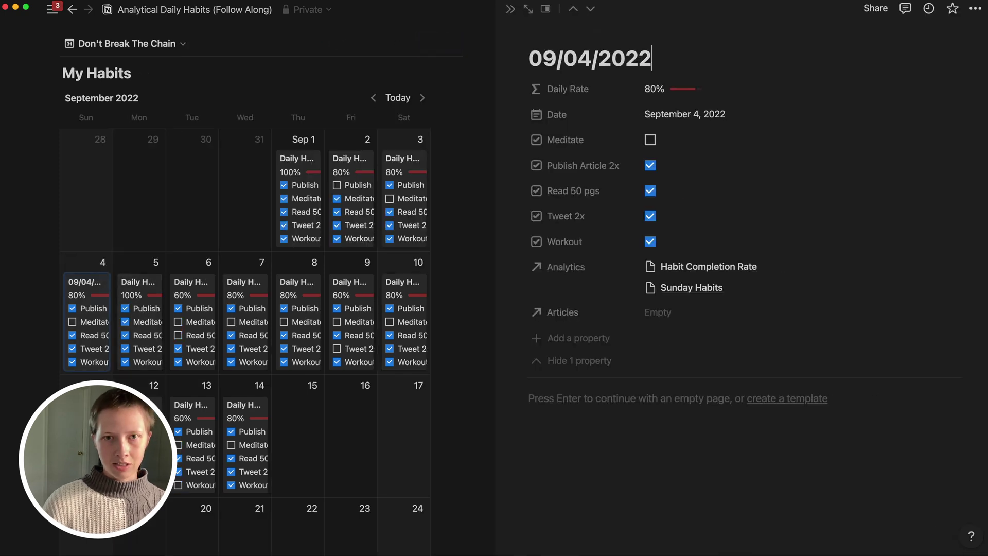
pyautogui.click(510, 10)
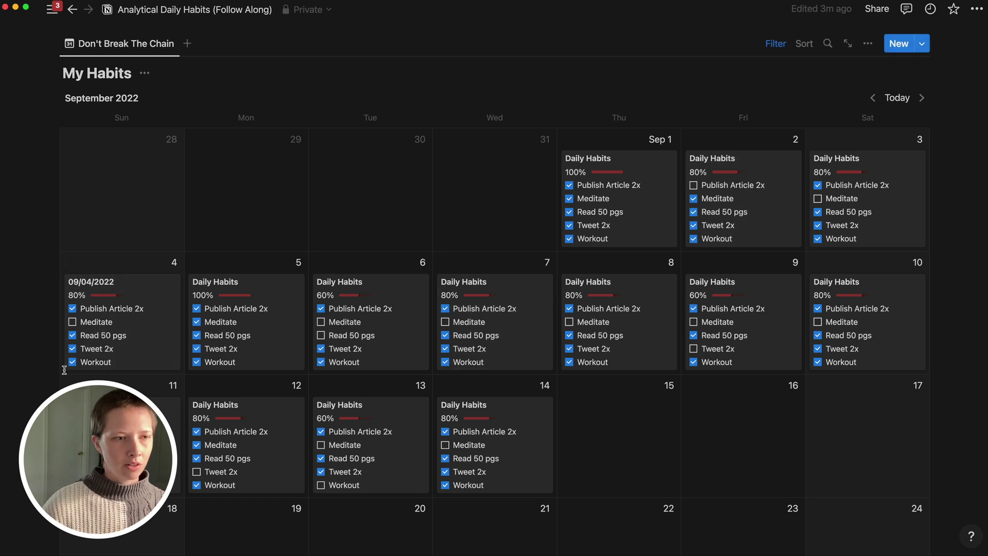
pyautogui.click(131, 291)
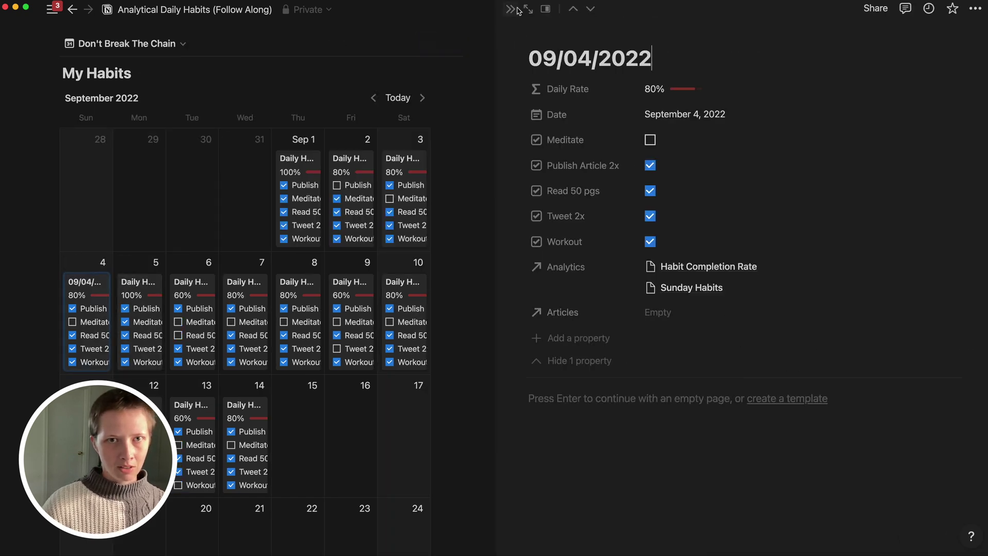
pyautogui.click(516, 9)
# Link both Article A and Article B to the 09/04/2022 entry in the Published relation
pyautogui.scroll(5, 251, 187)
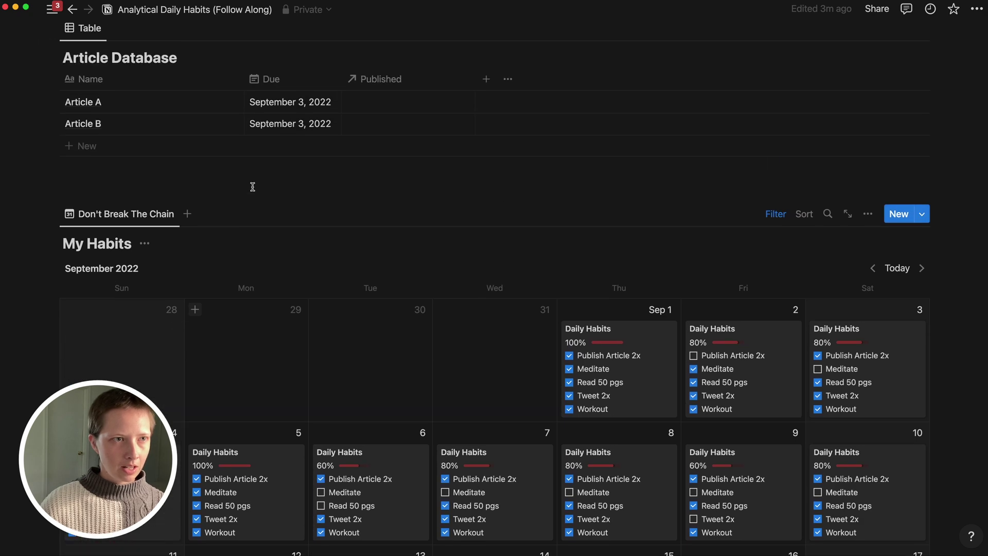
pyautogui.scroll(3, 253, 187)
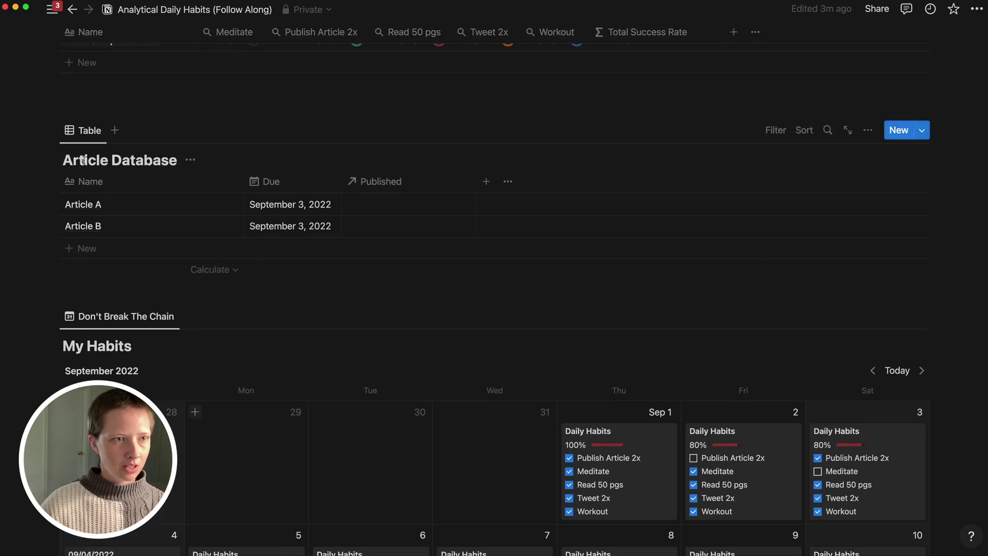
pyautogui.click(398, 199)
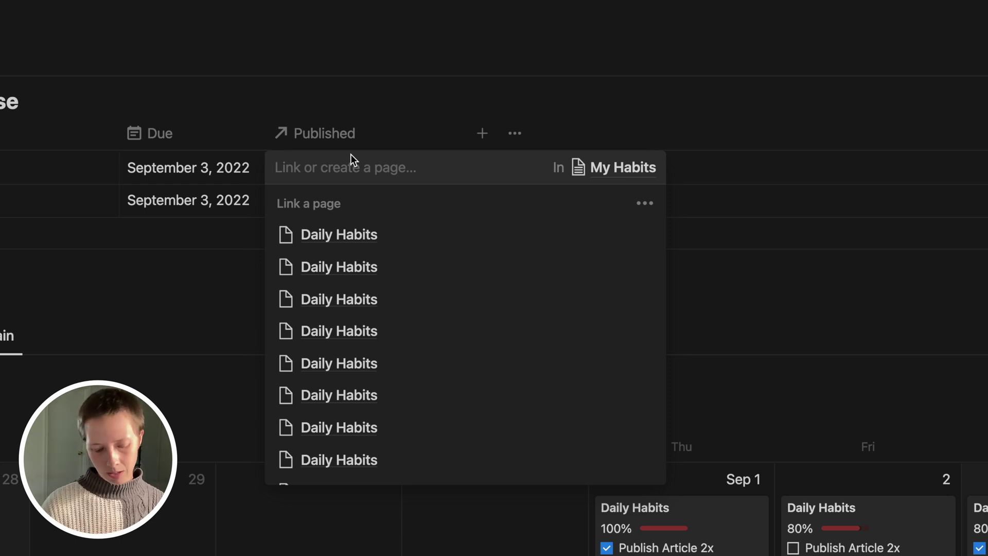
pyautogui.write('09/04')
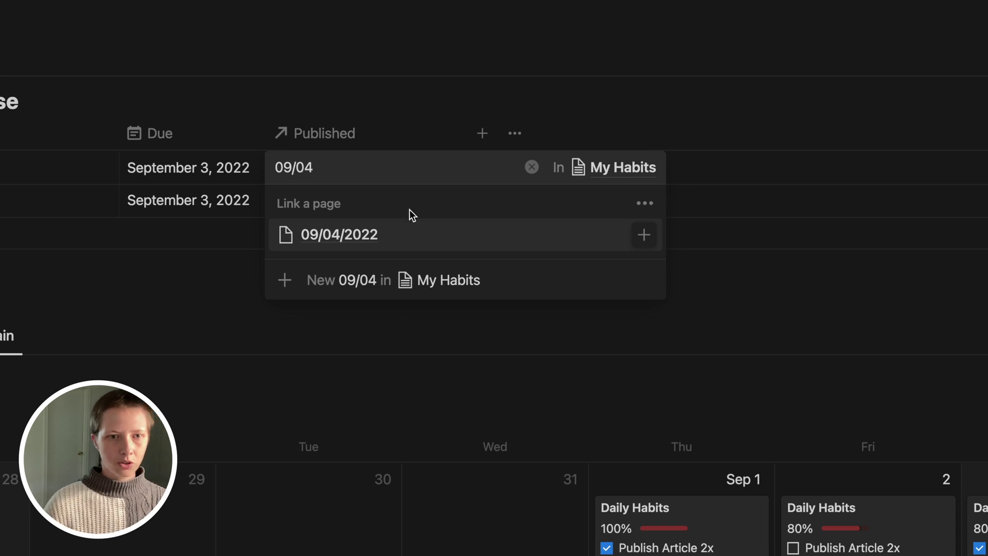
pyautogui.click(291, 238)
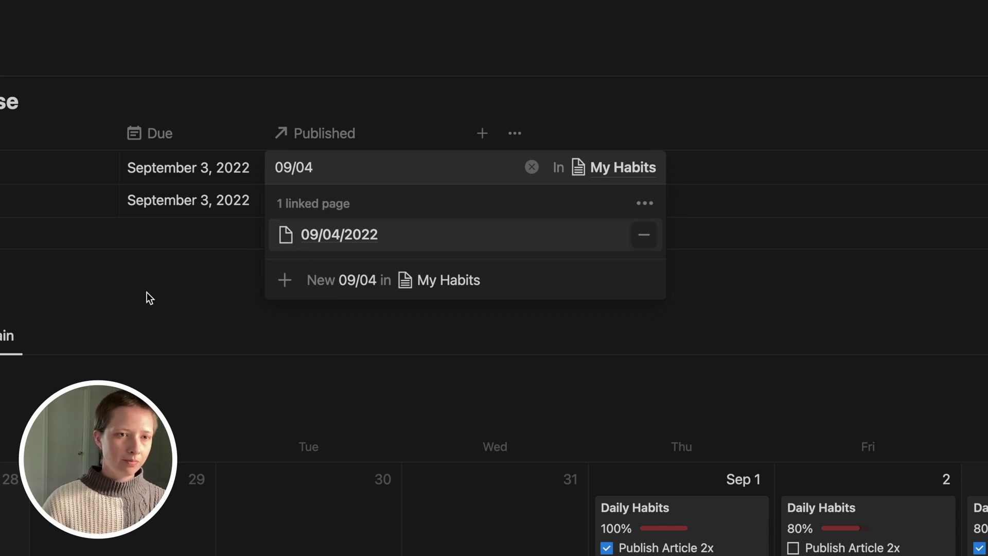
pyautogui.click(118, 307)
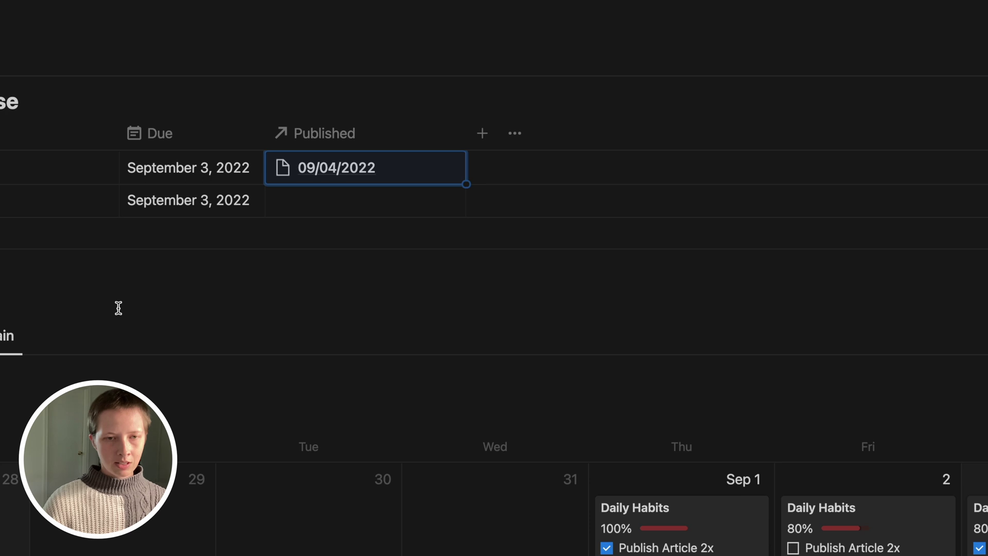
pyautogui.moveTo(466, 184); pyautogui.dragTo(469, 202)
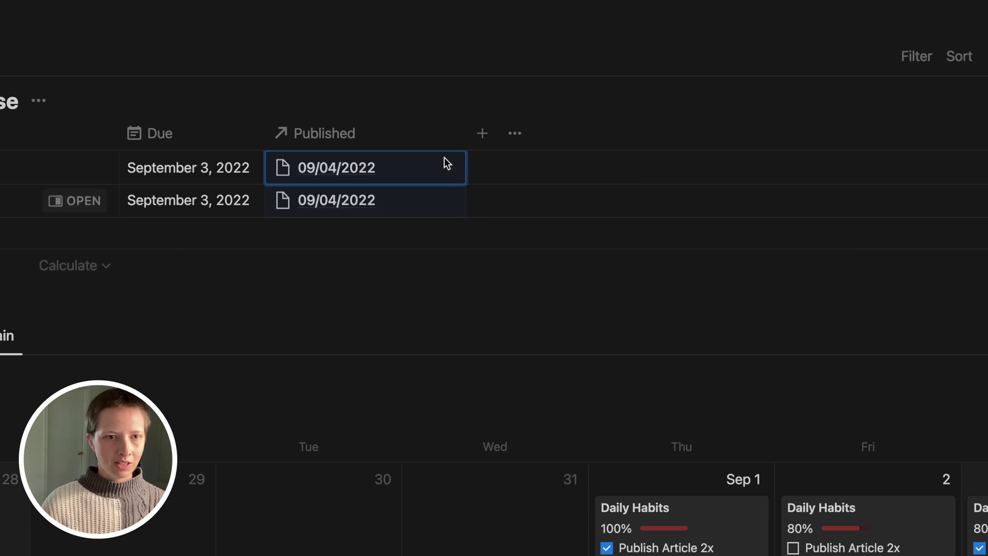
# Open the 09/04/2022 habit entry and change the Publish Article 2x property type to Formula
pyautogui.scroll(-5, 428, 144)
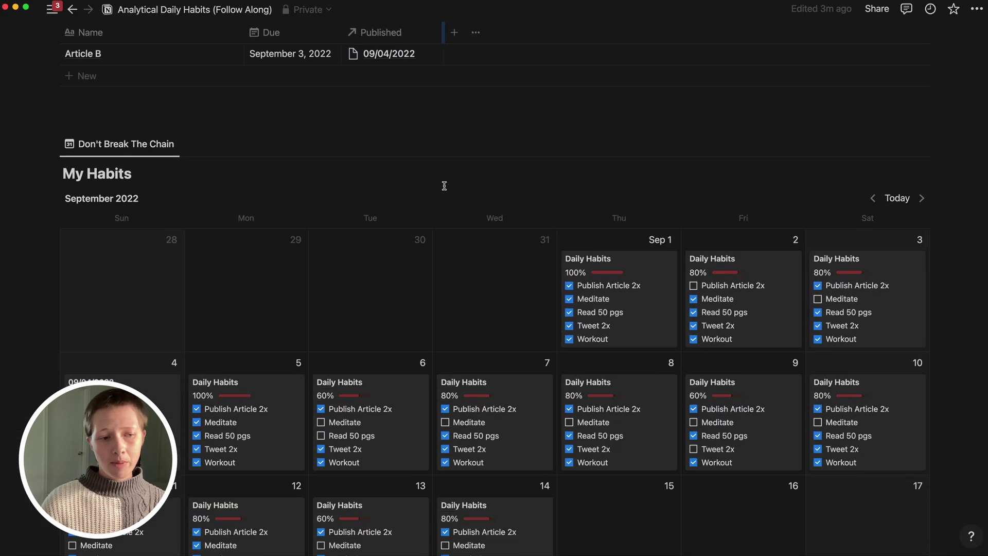
pyautogui.scroll(-4, 444, 186)
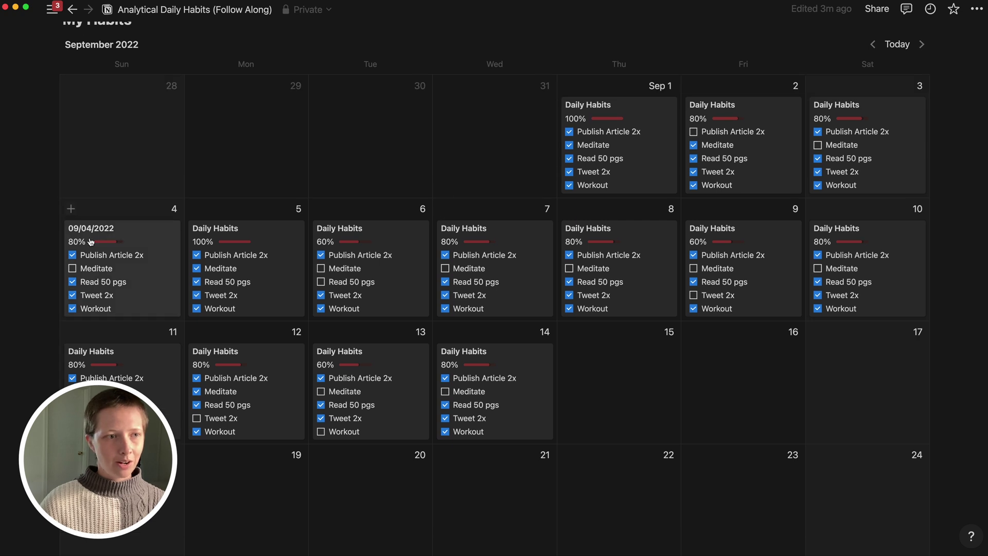
pyautogui.click(90, 242)
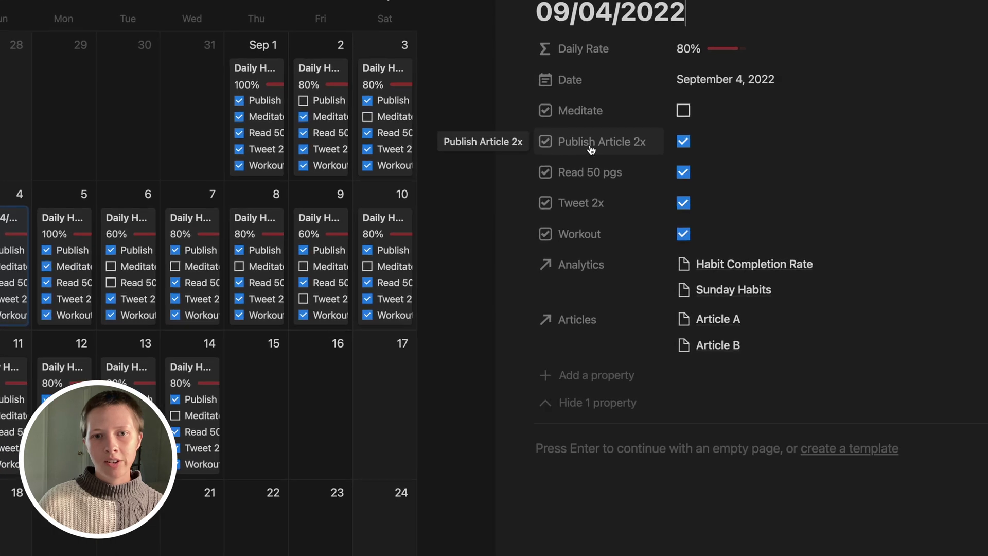
pyautogui.click(599, 147)
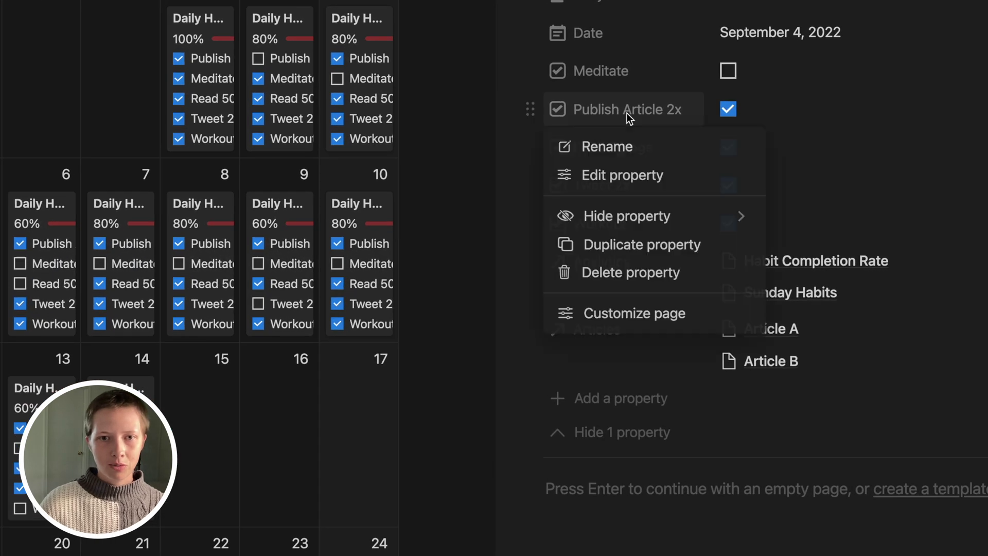
pyautogui.click(627, 175)
pyautogui.click(653, 205)
pyautogui.scroll(-5, 617, 388)
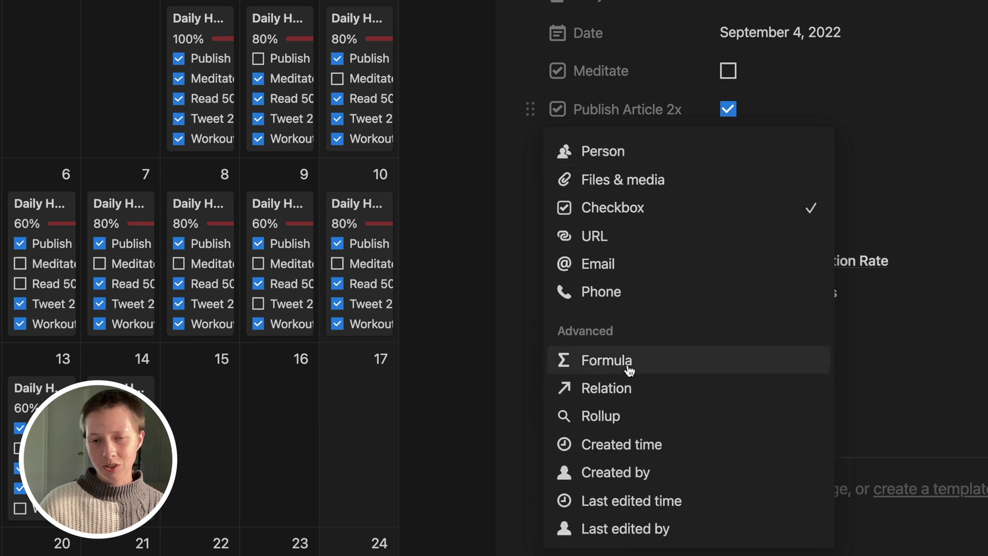
pyautogui.click(655, 371)
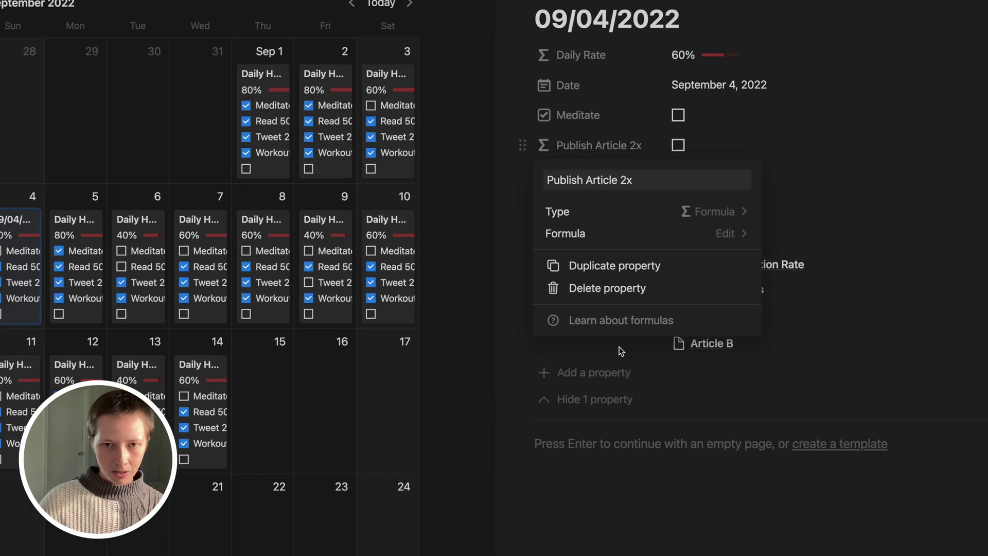
pyautogui.click(980, 221)
# Add a rollup property named No. Articles to the 09/04/2022 entry
pyautogui.scroll(-2, 819, 240)
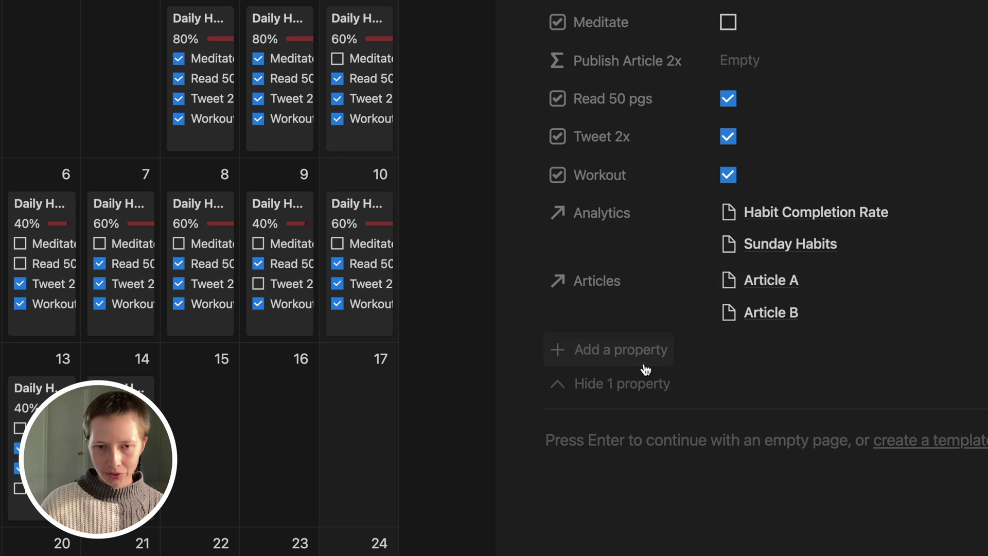
pyautogui.click(618, 367)
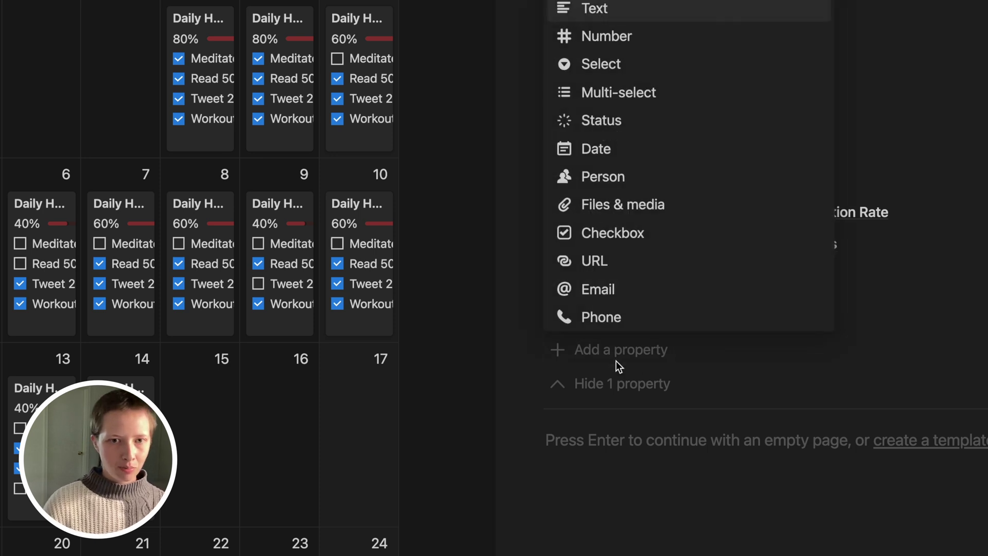
pyautogui.scroll(-5, 618, 293)
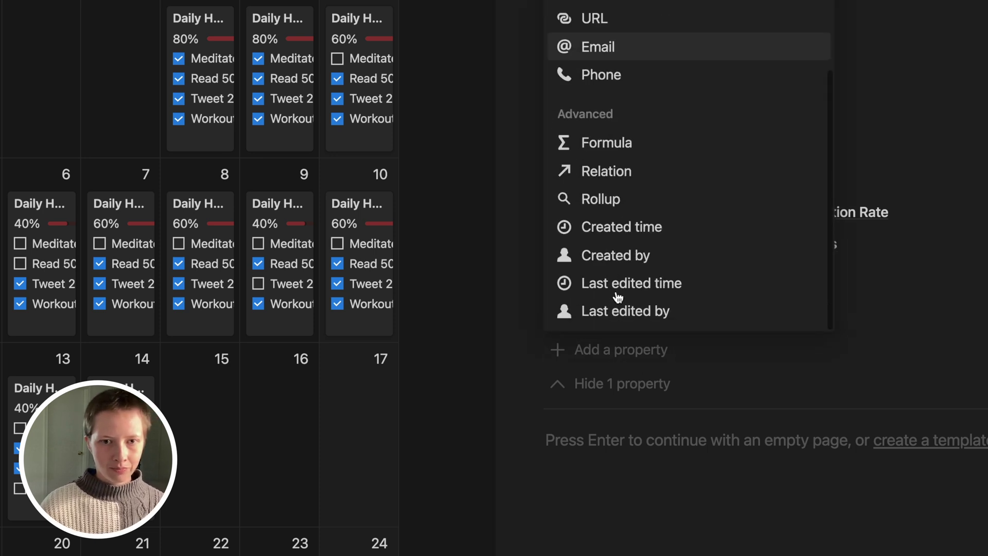
pyautogui.click(619, 195)
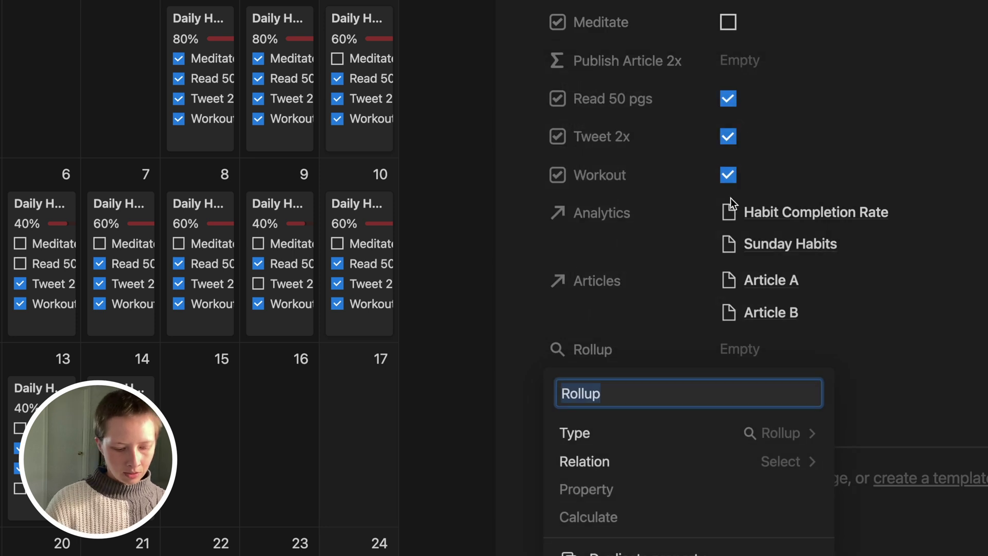
pyautogui.write('No. Articles')
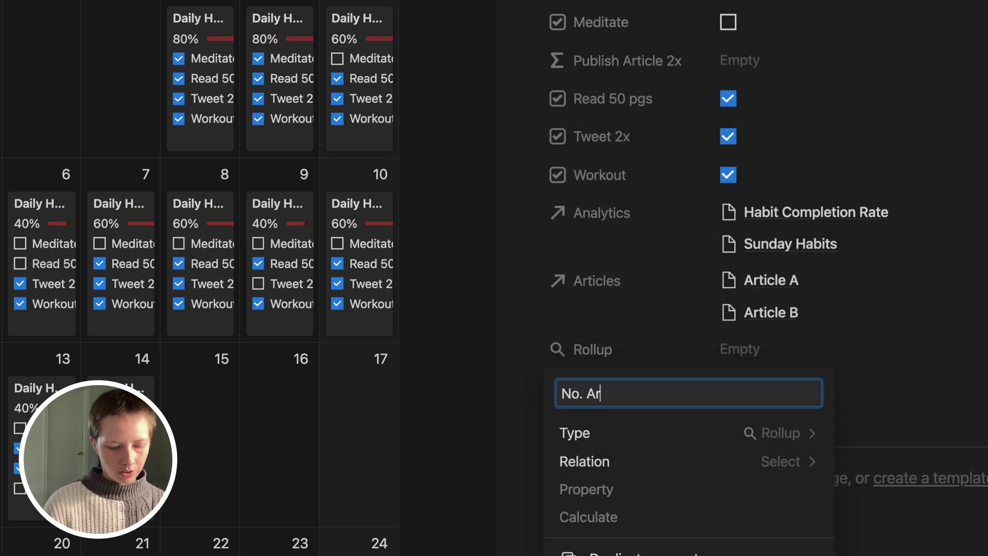
# Base the No. Articles rollup on the Articles relation and set its calculation to Count all
pyautogui.click(629, 457)
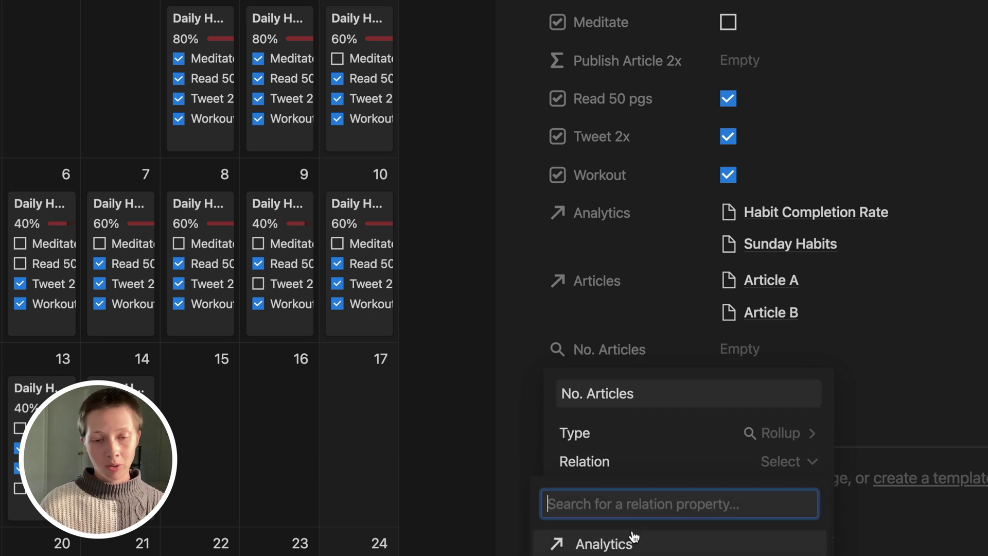
pyautogui.scroll(-2, 595, 536)
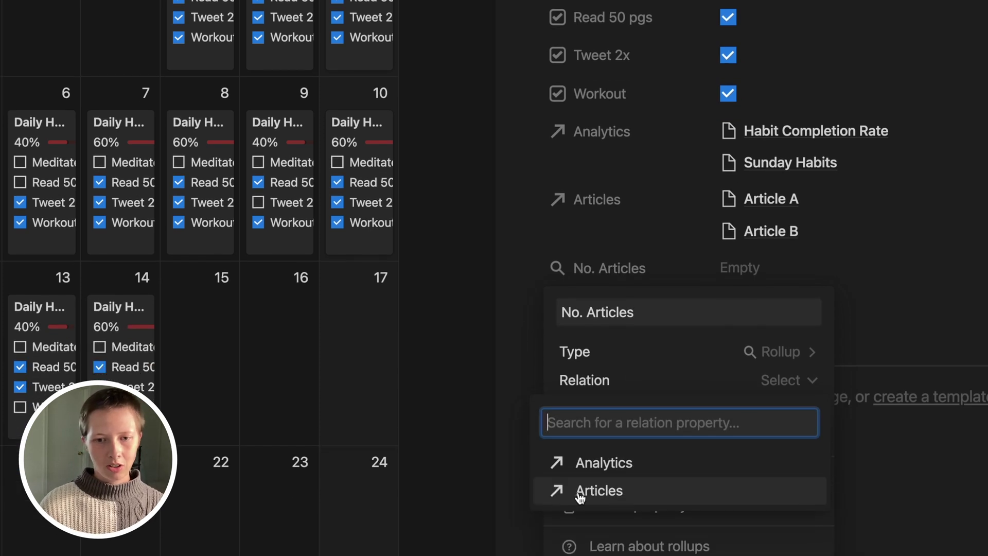
pyautogui.click(579, 493)
pyautogui.click(620, 436)
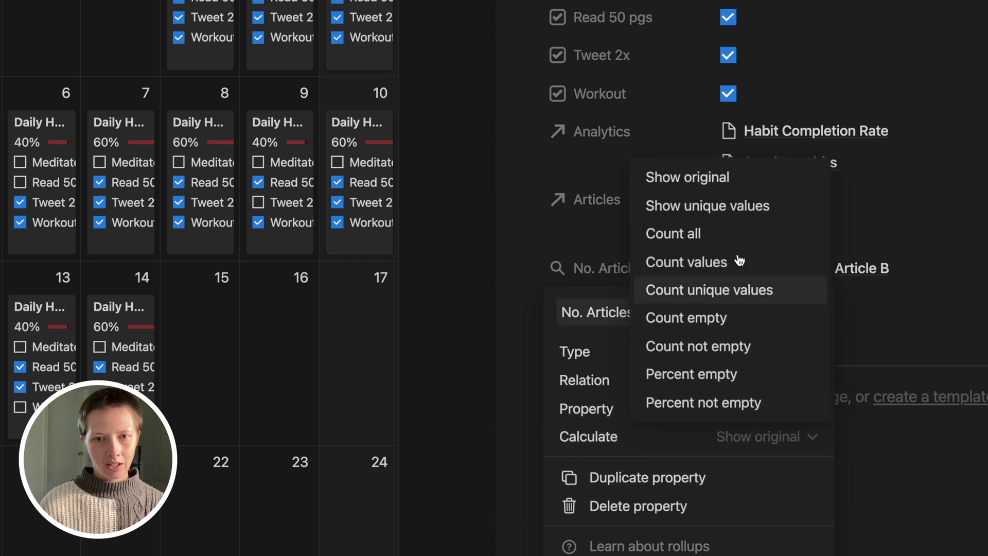
pyautogui.click(718, 238)
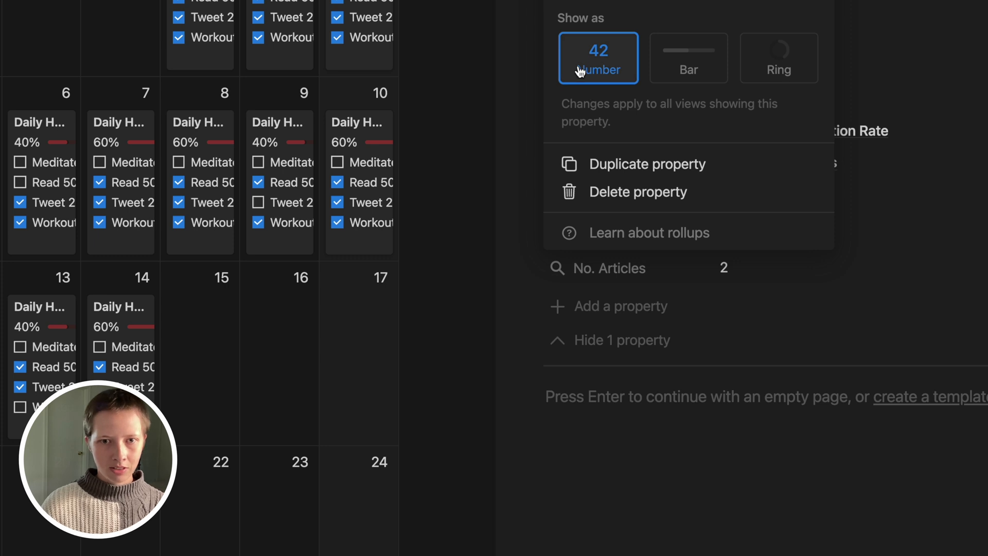
pyautogui.click(523, 176)
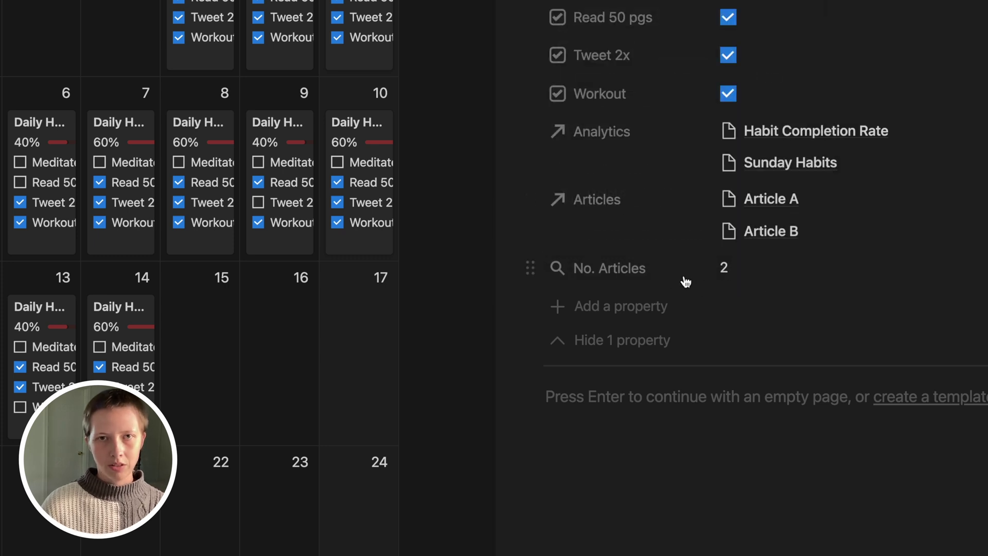
# Set the No. Articles and Articles properties to always hide, and collapse the hidden properties
pyautogui.click(637, 268)
pyautogui.moveTo(740, 383)
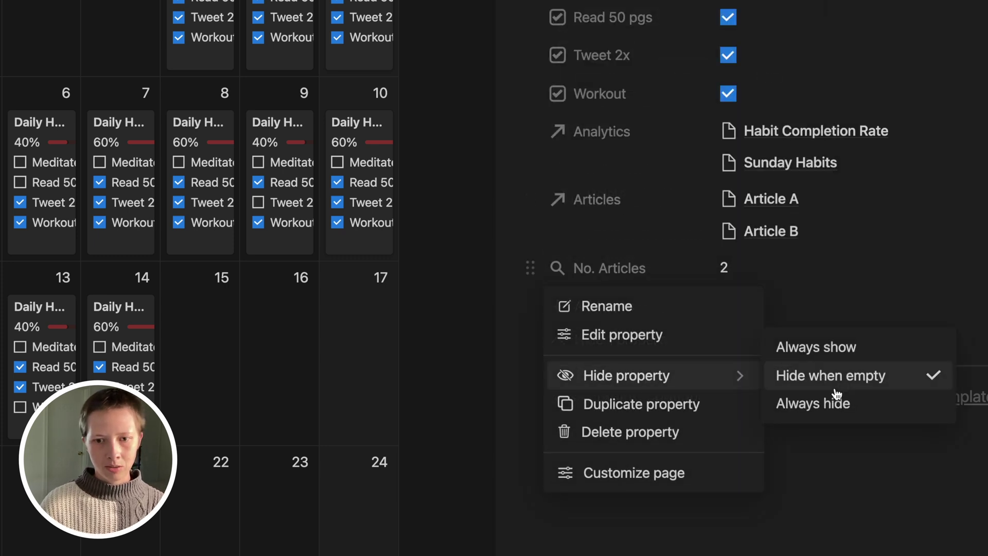
pyautogui.click(795, 400)
pyautogui.click(602, 208)
pyautogui.click(600, 208)
pyautogui.moveTo(668, 346)
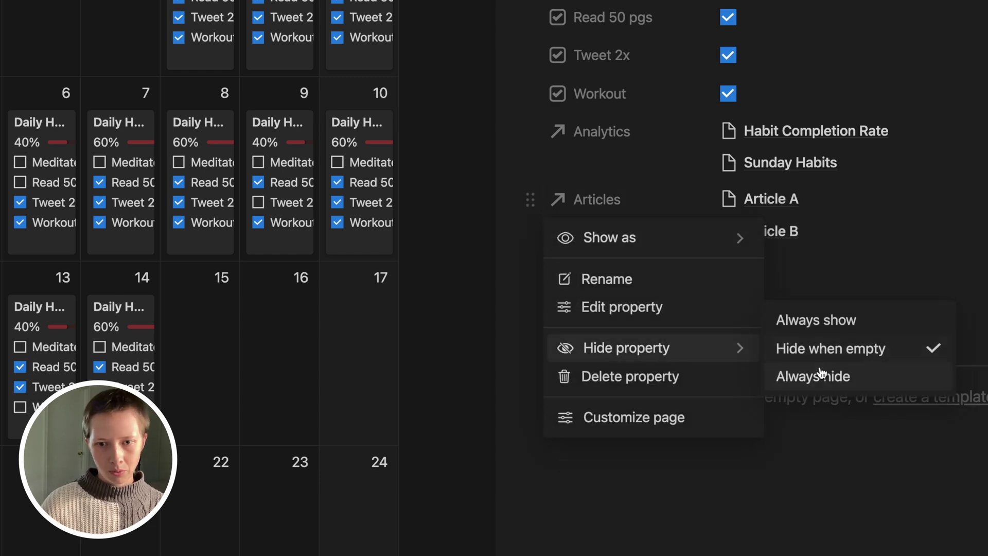
pyautogui.click(801, 380)
pyautogui.click(777, 353)
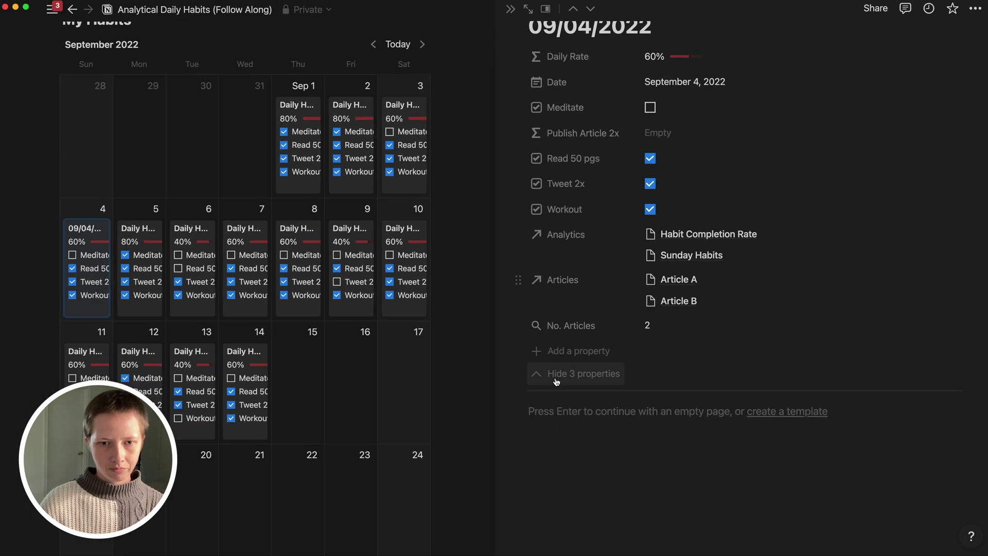
pyautogui.click(586, 346)
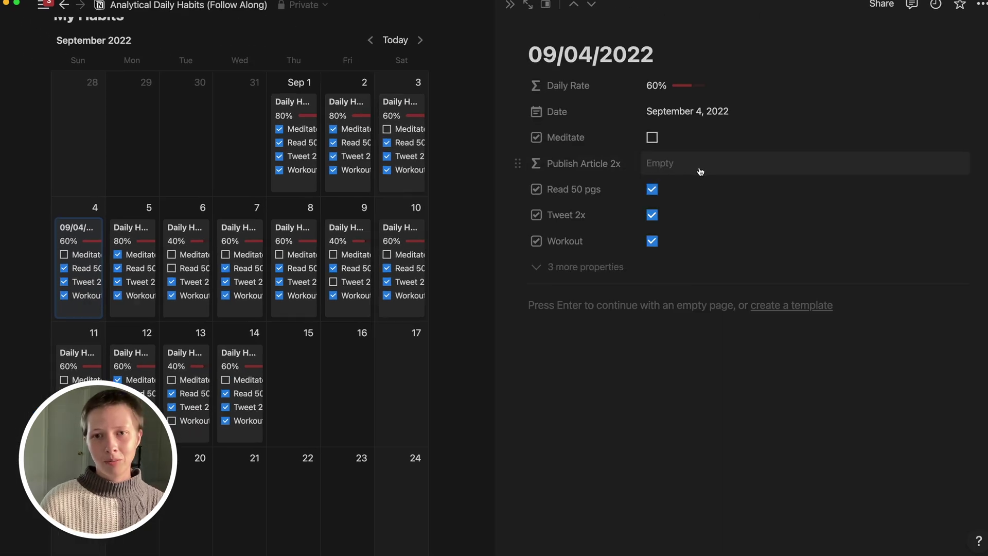
# Set the Publish Article 2x formula to prop("No. Articles") == 2 and close the 09/04/2022 entry
pyautogui.click(699, 170)
pyautogui.scroll(-2, 565, 361)
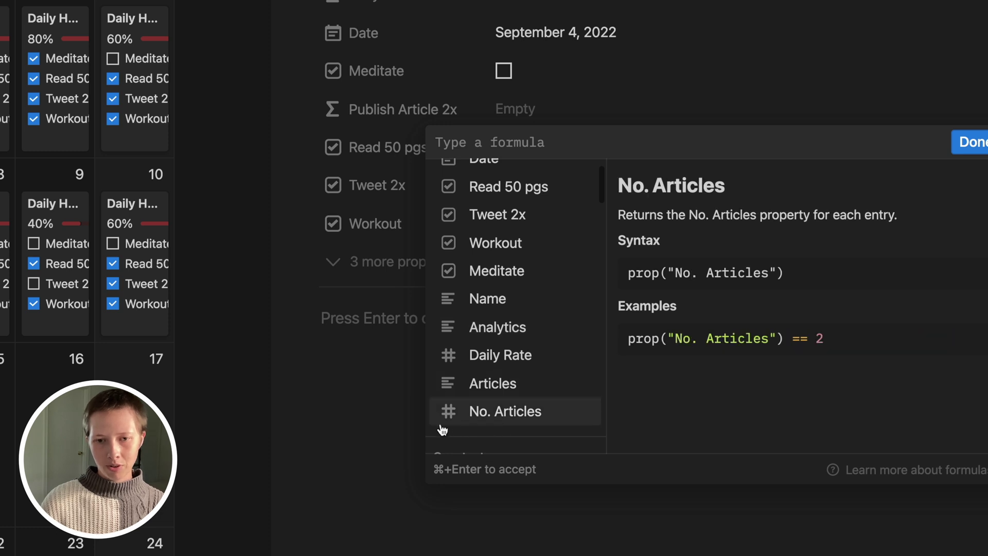
pyautogui.click(555, 419)
pyautogui.write('== 2')
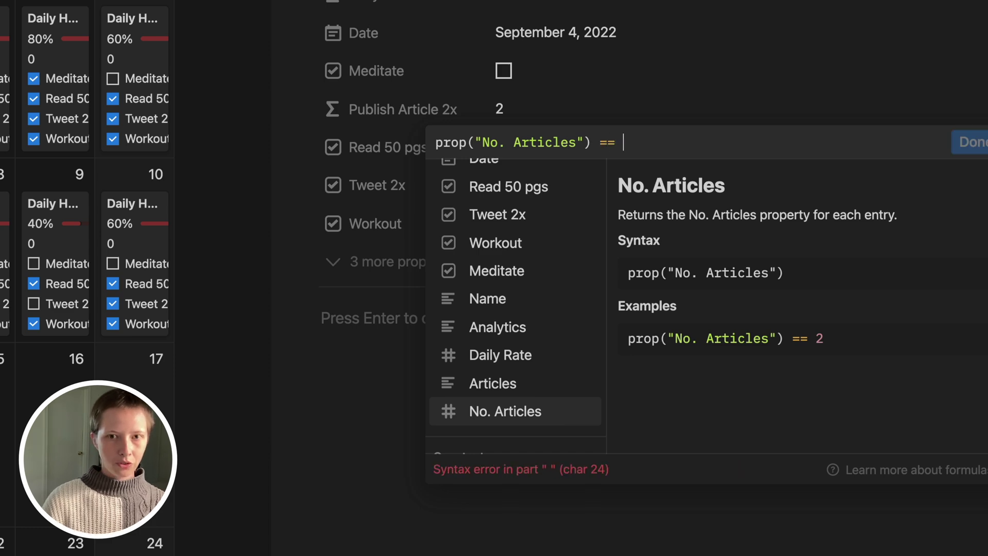
pyautogui.click(973, 142)
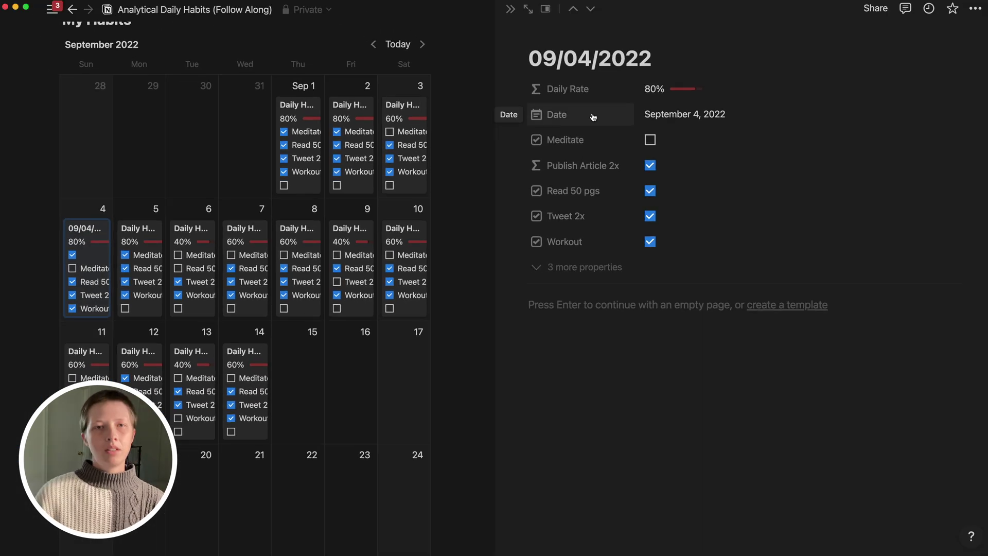
pyautogui.click(511, 11)
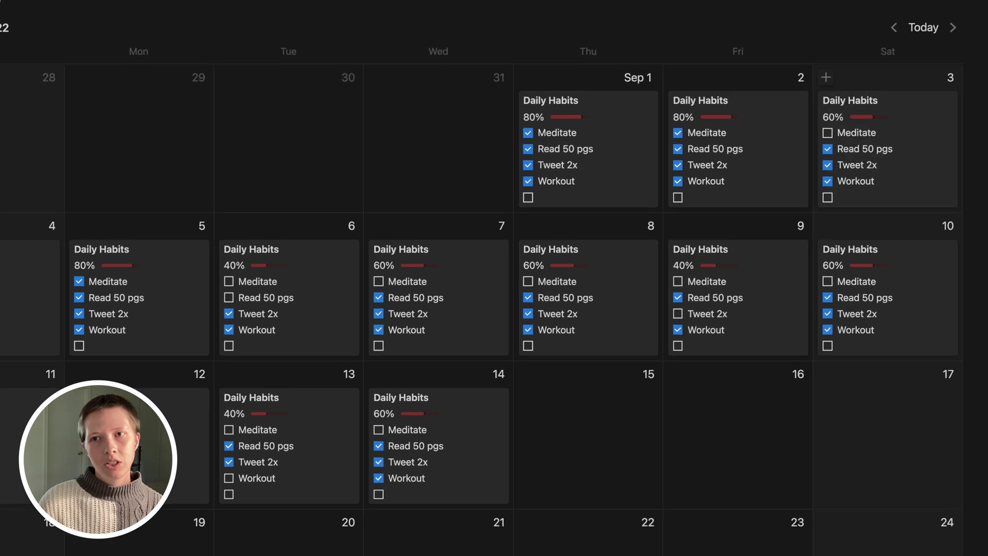
# Hide the Publish Article 2x property from the cards of the Don't Break The Chain calendar view
pyautogui.scroll(3, 805, 88)
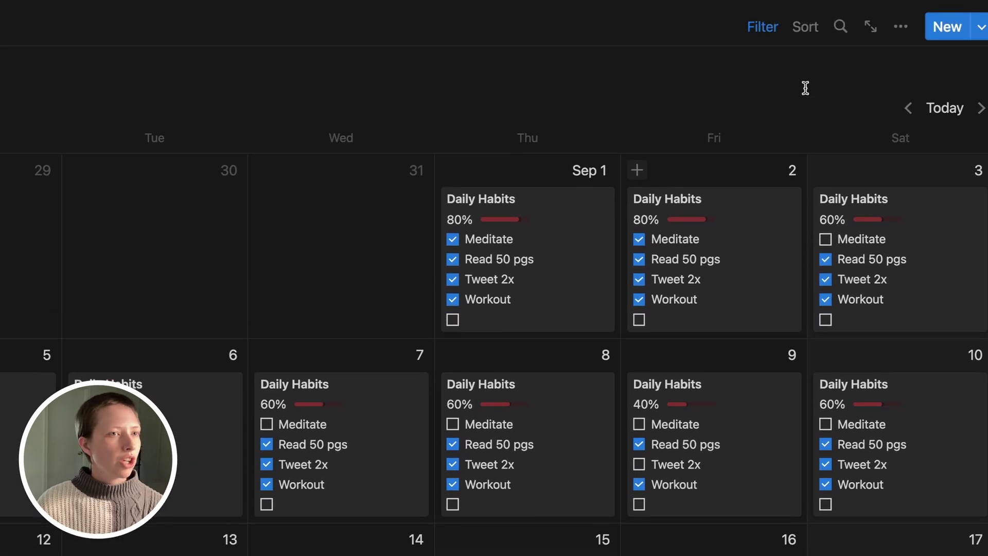
pyautogui.click(901, 13)
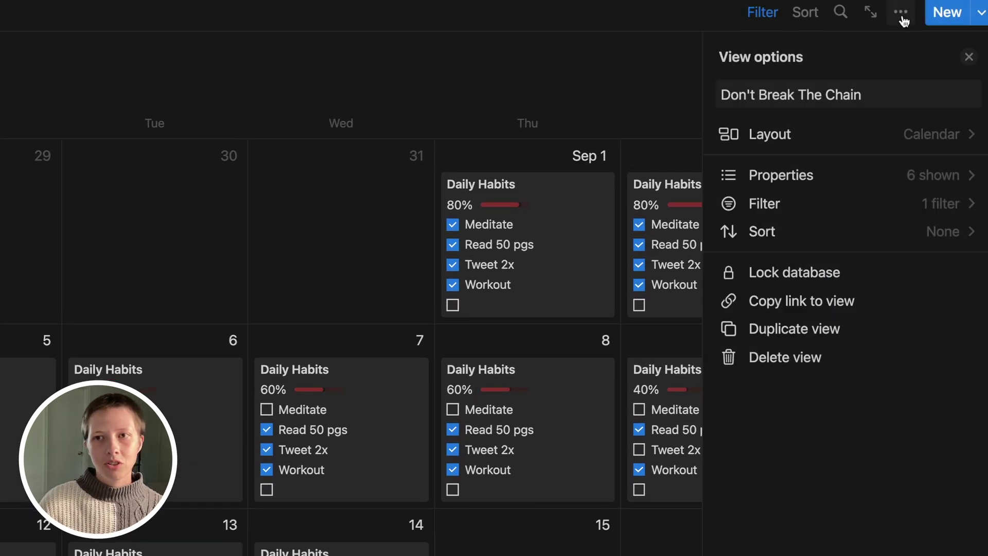
pyautogui.click(752, 181)
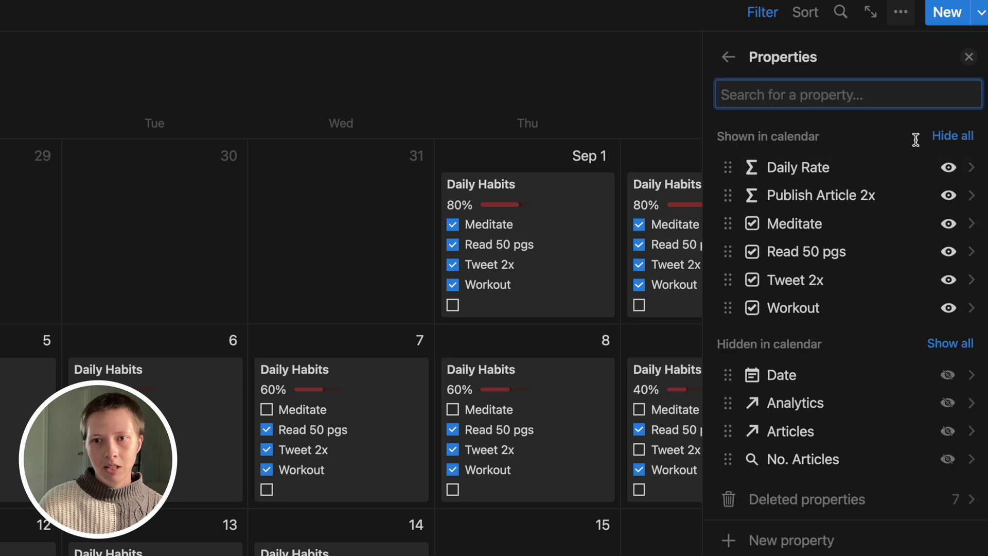
pyautogui.click(948, 196)
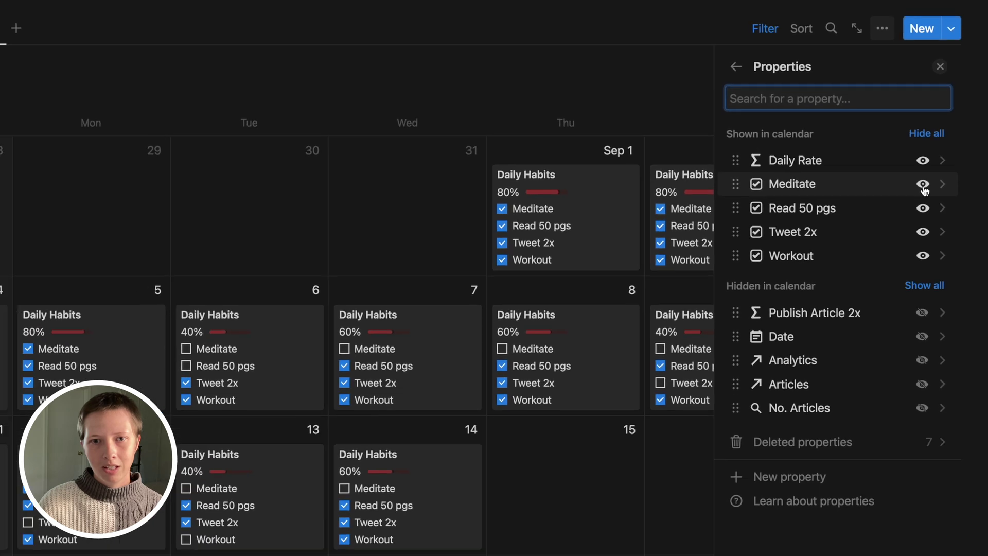
# Reselect Publish Article 2x as the property of the matching Analytics rollup and set its calculation to Percent checked
pyautogui.scroll(5, 448, 221)
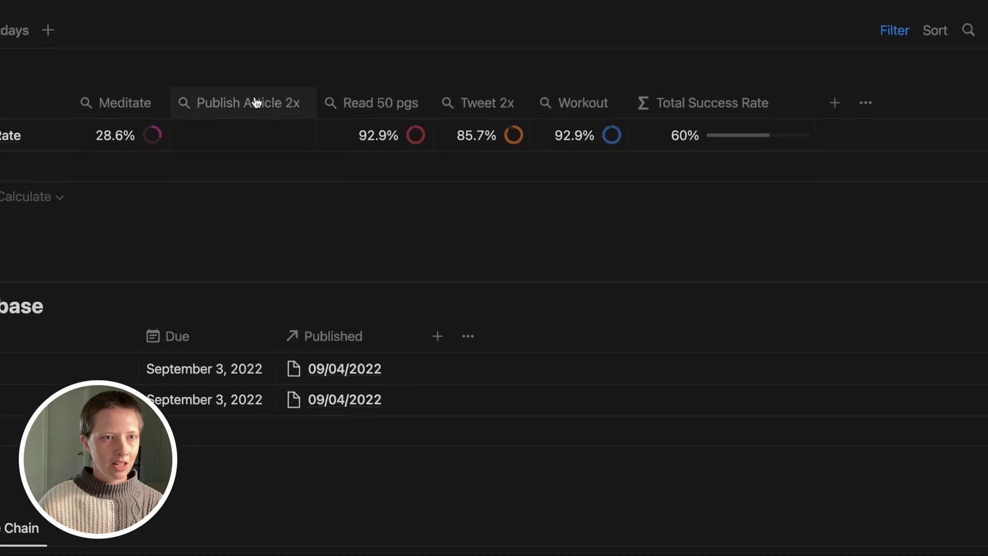
pyautogui.moveTo(300, 134)
pyautogui.click(288, 128)
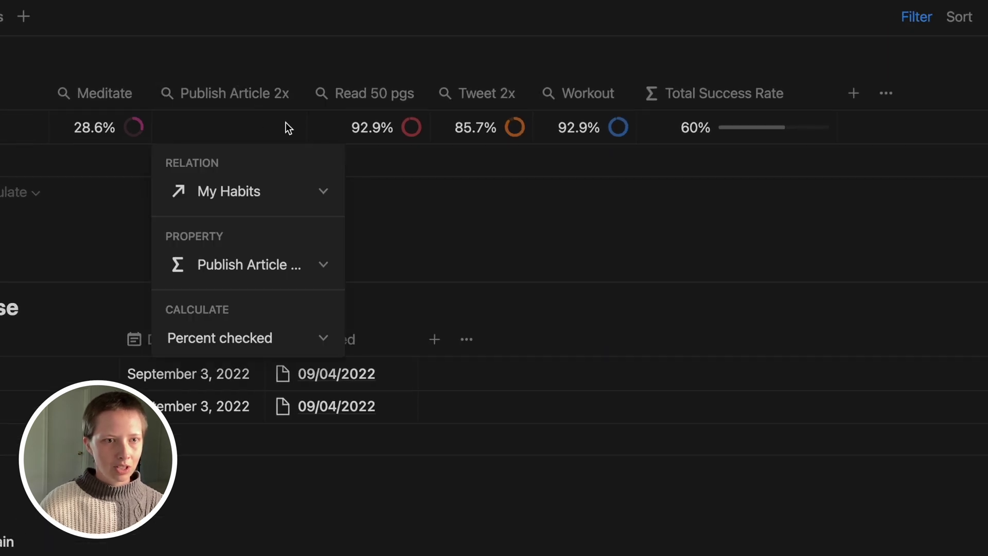
pyautogui.click(229, 272)
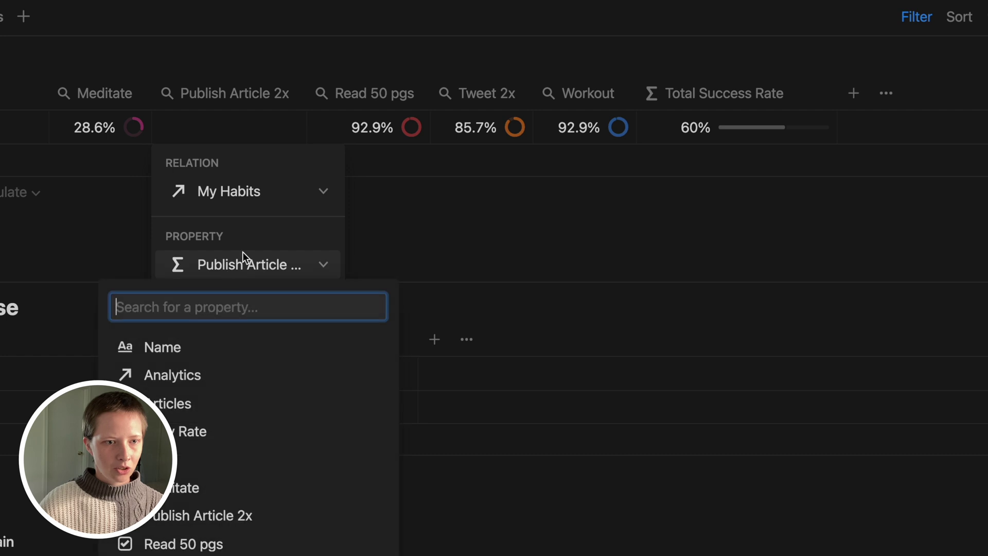
pyautogui.click(147, 515)
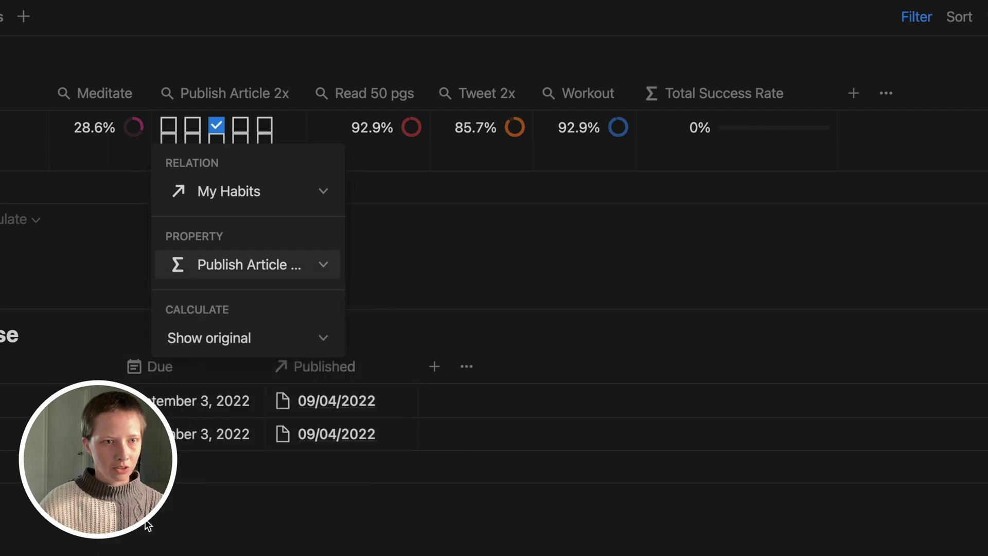
pyautogui.click(213, 338)
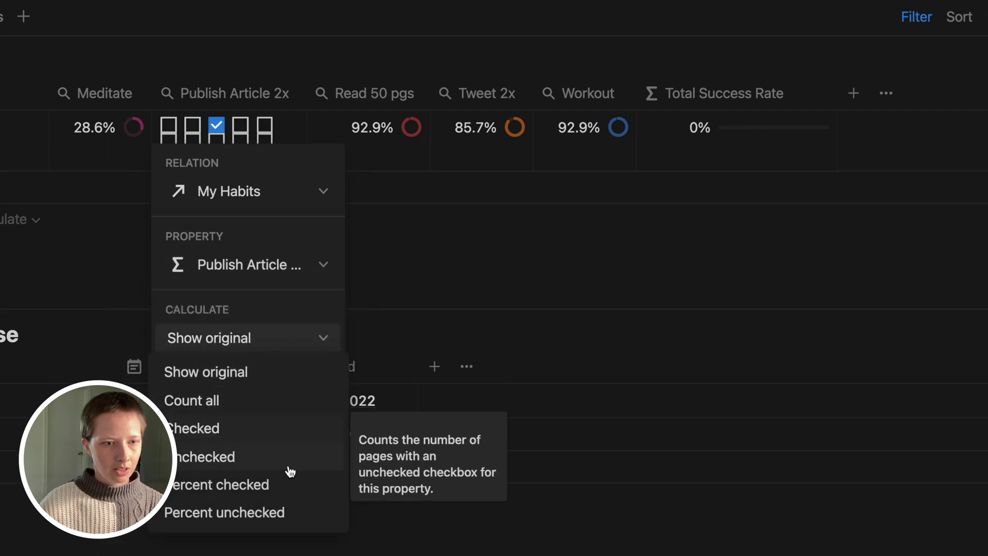
pyautogui.click(236, 484)
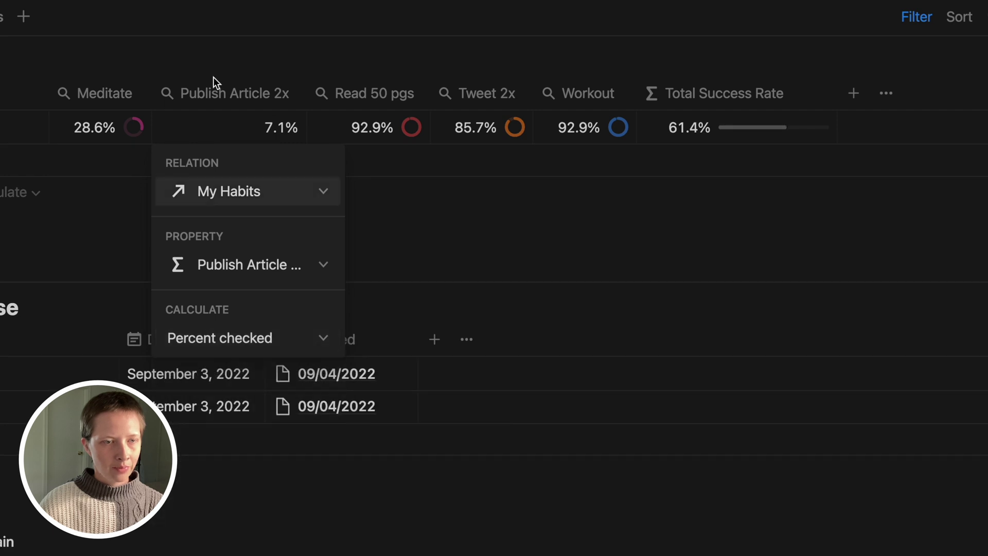
pyautogui.press('Escape')
# Show the Publish Article 2x rollup in the Analytics table as a ring
pyautogui.click(220, 89)
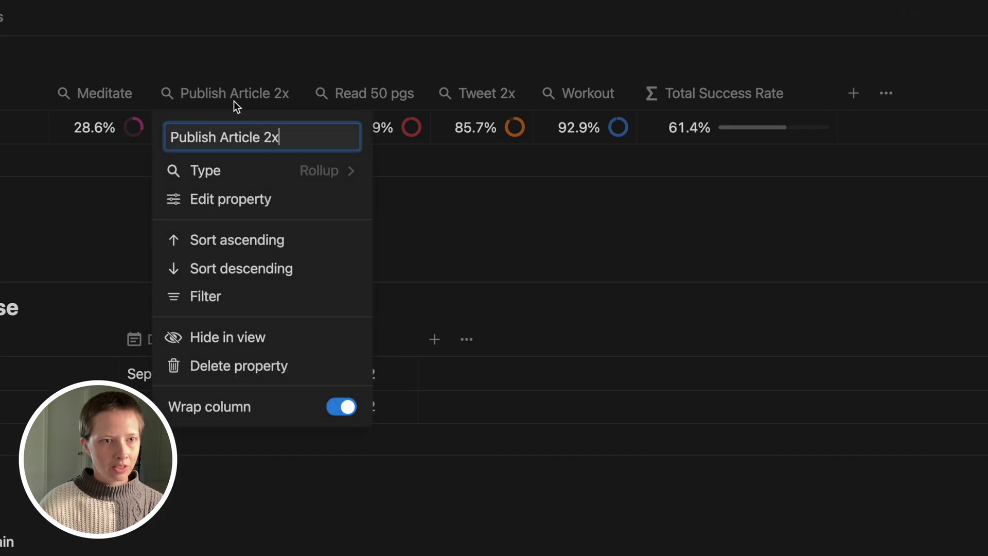
pyautogui.click(225, 203)
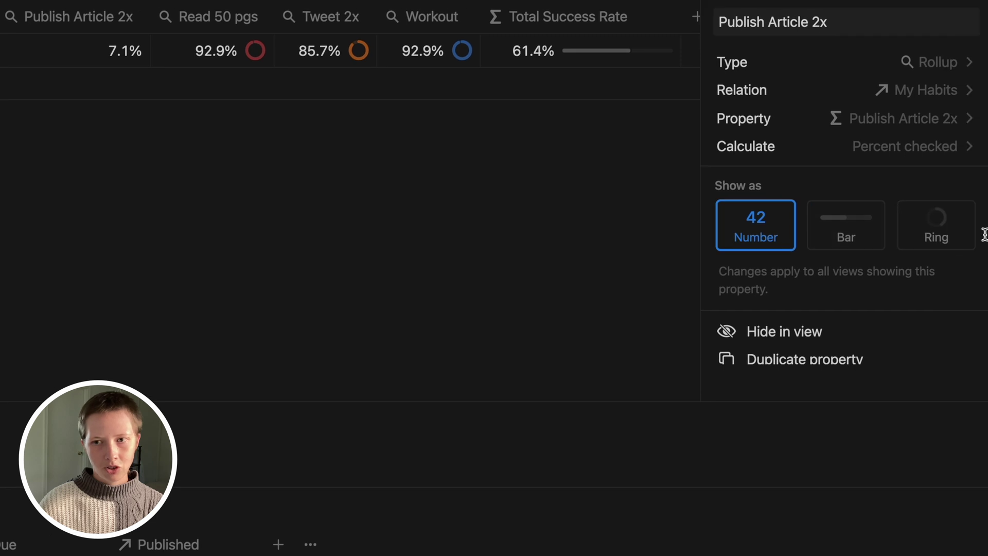
pyautogui.click(941, 233)
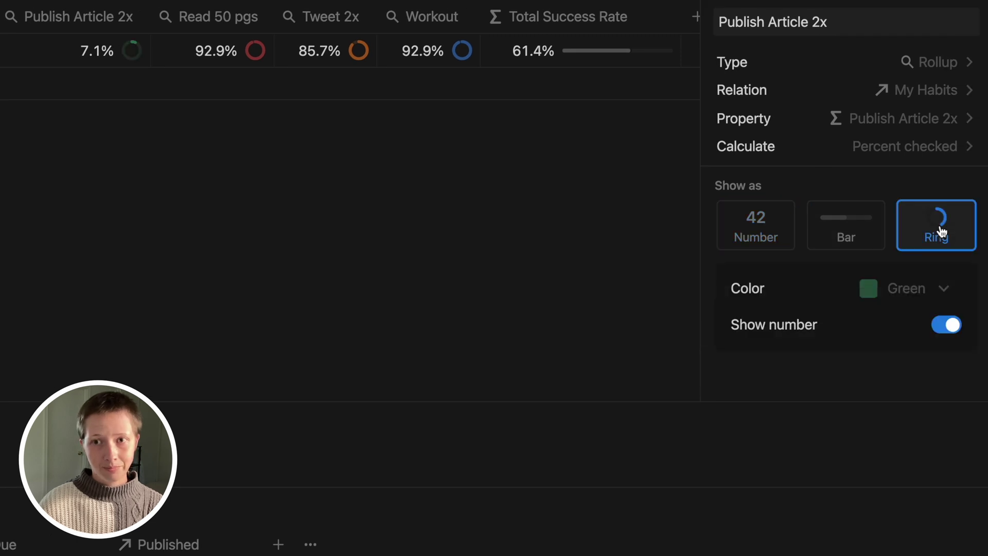
pyautogui.press('Escape')
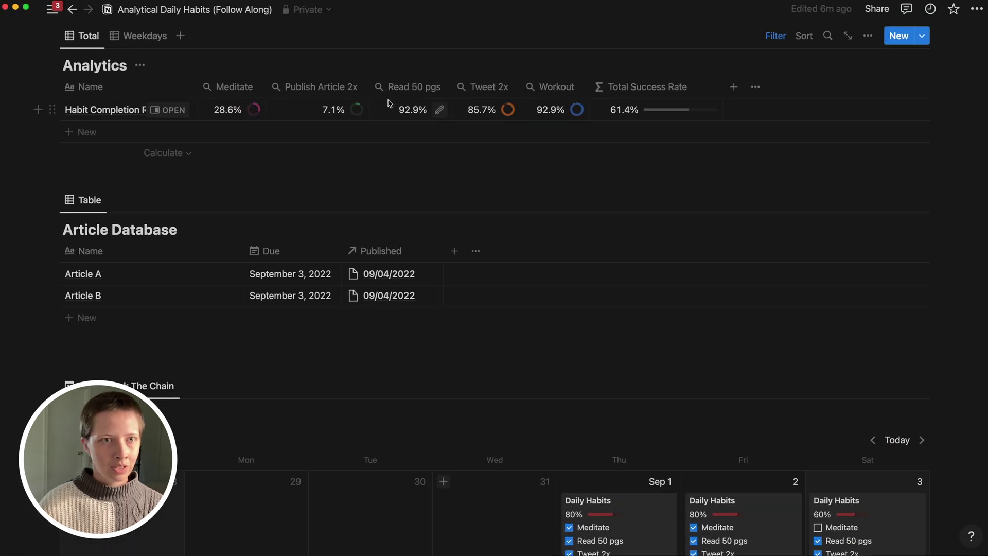
# Turn the inline Article Database into a page link above the My Habits calendar
pyautogui.scroll(-1, 91, 215)
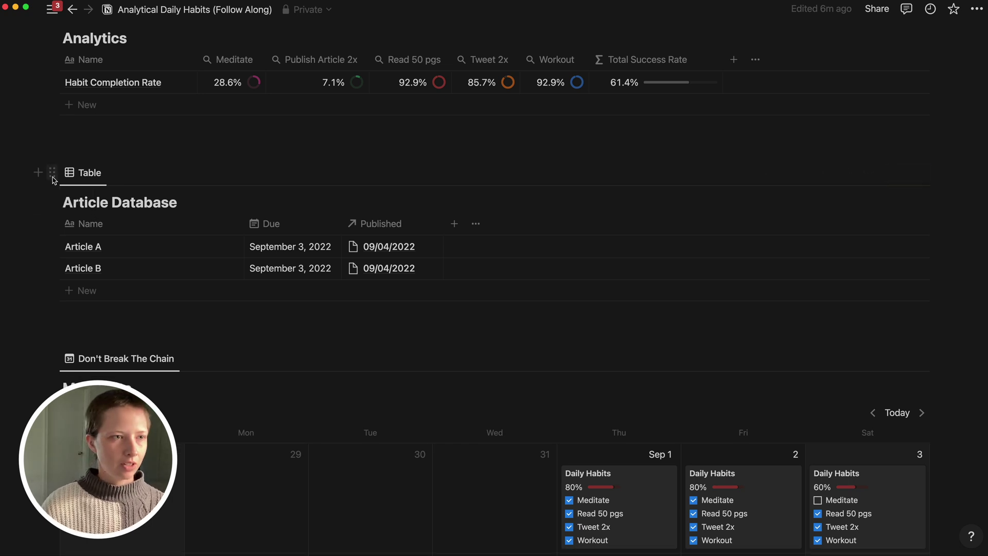
pyautogui.click(52, 175)
pyautogui.click(118, 180)
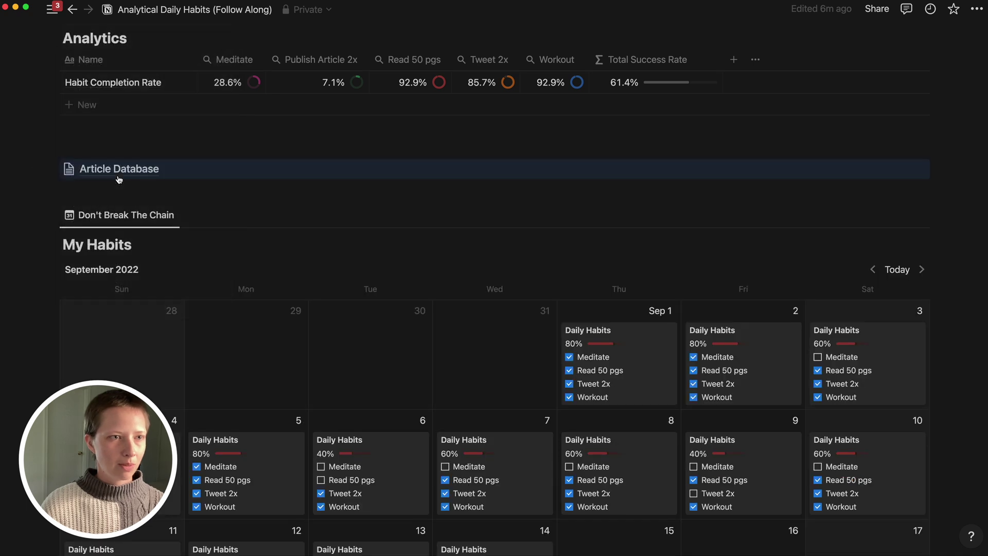
pyautogui.click(258, 186)
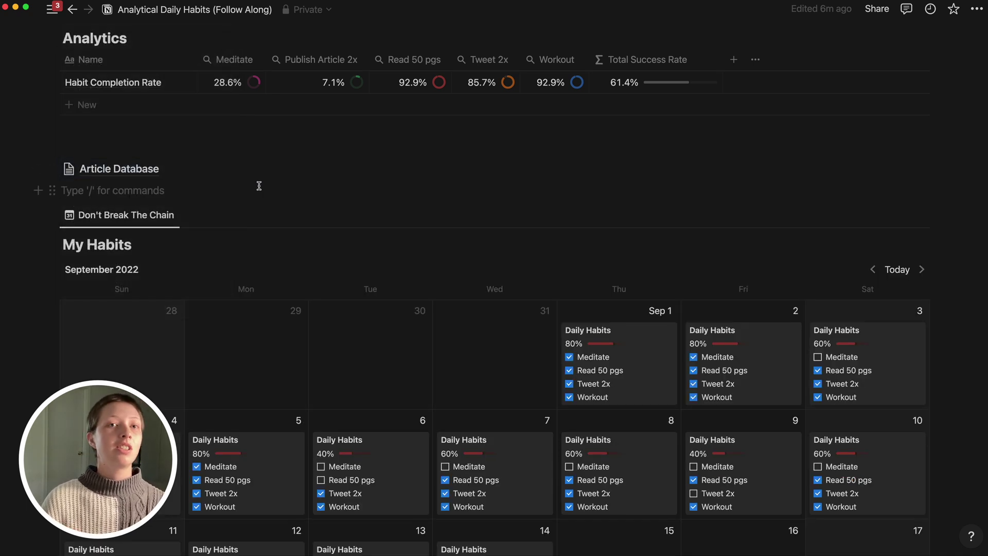
pyautogui.scroll(-3, 258, 186)
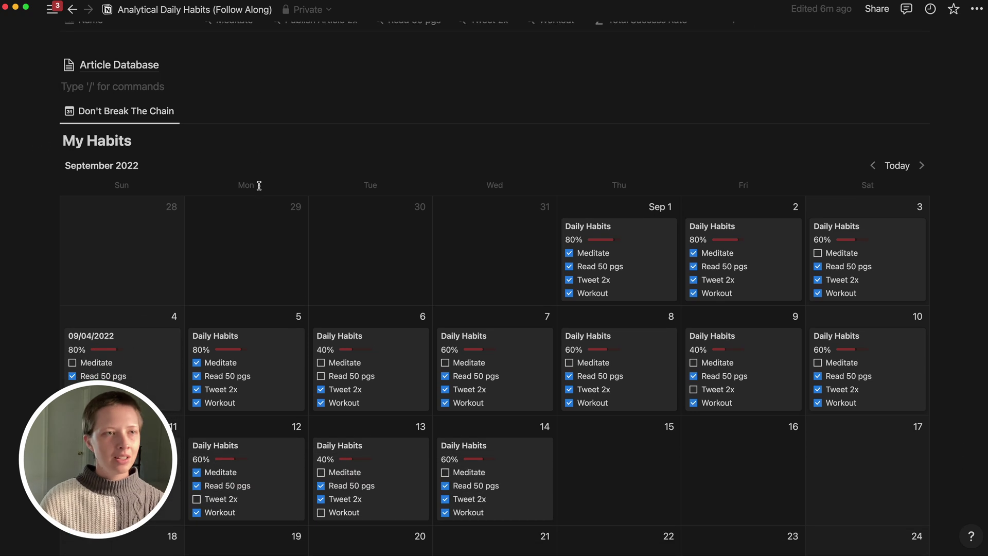